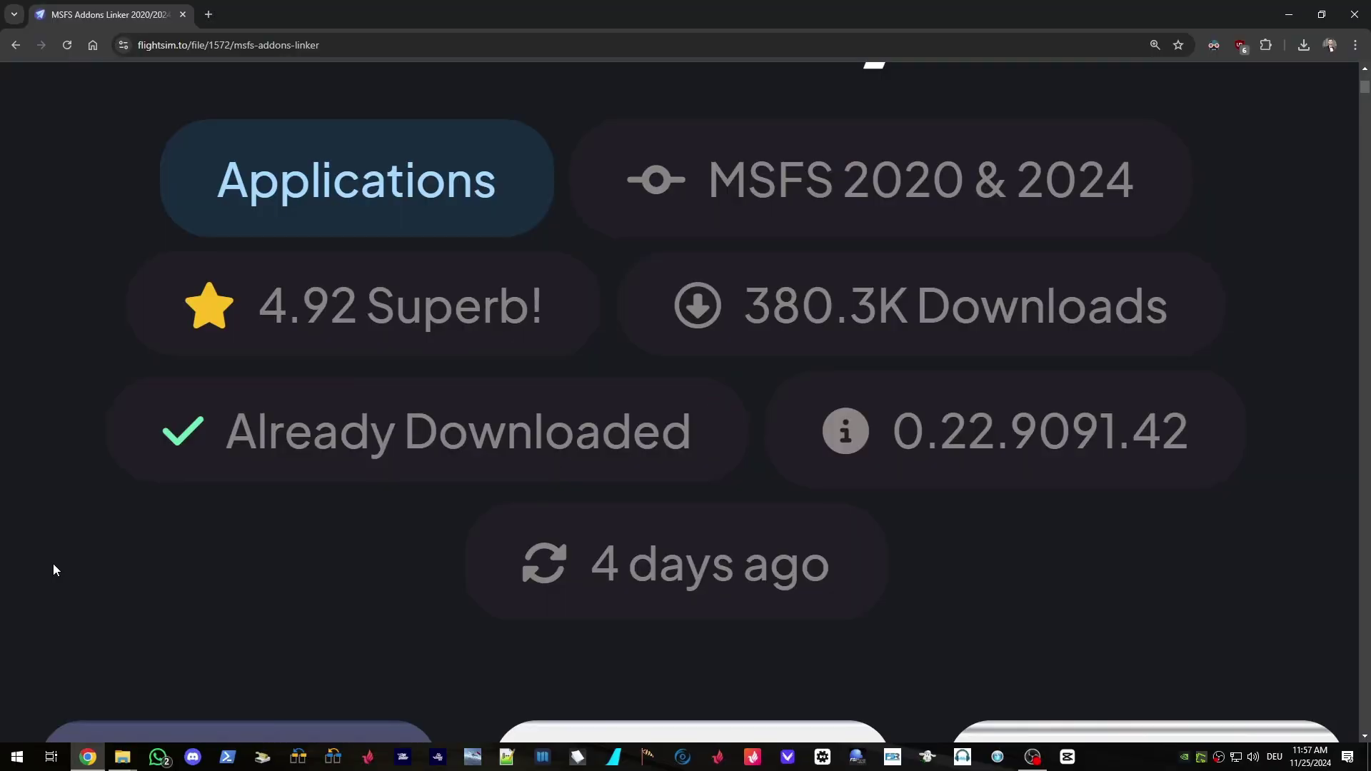
Reset the MSFS Addons Linker page to normal zoom and highlight the author's username.
{"action": "key", "text": "ctrl+0"}
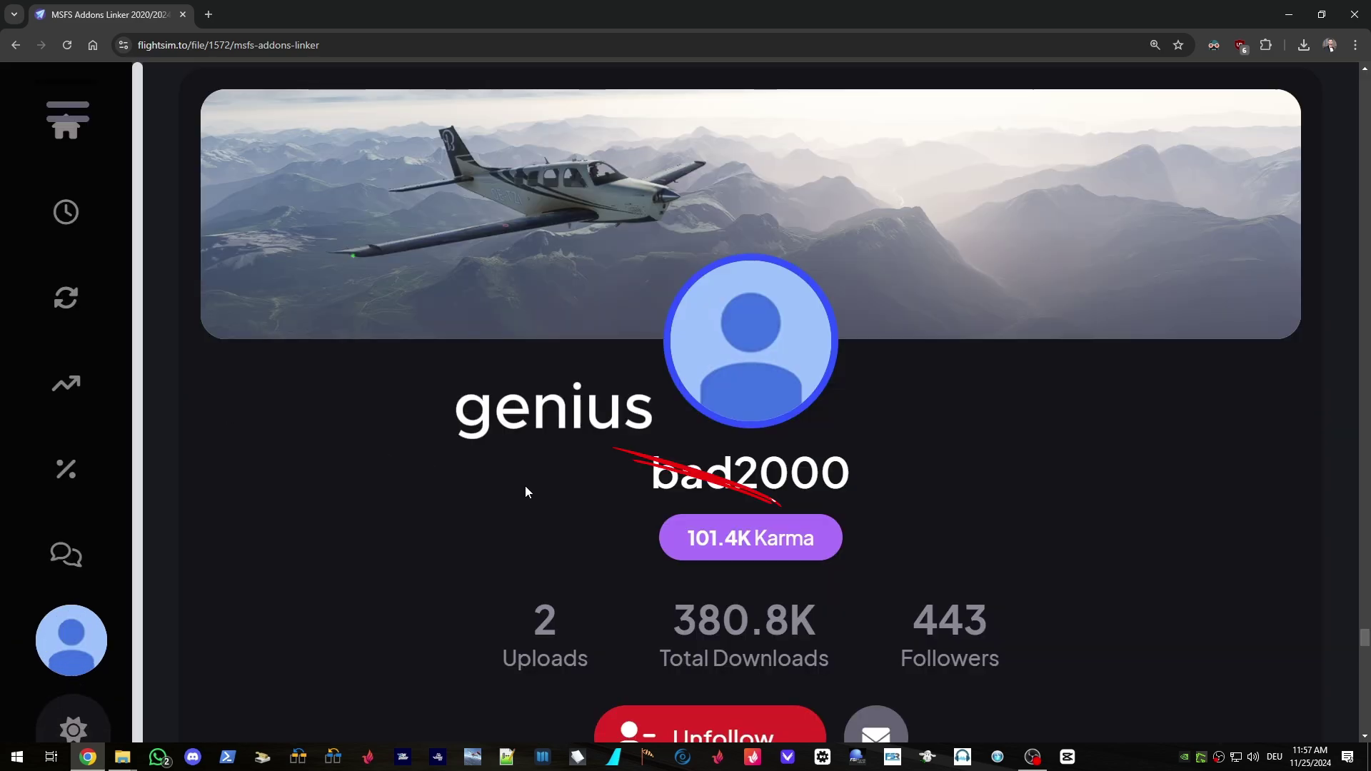
{"action": "left_click_drag", "start_coordinate": [665, 477], "coordinate": [884, 477]}
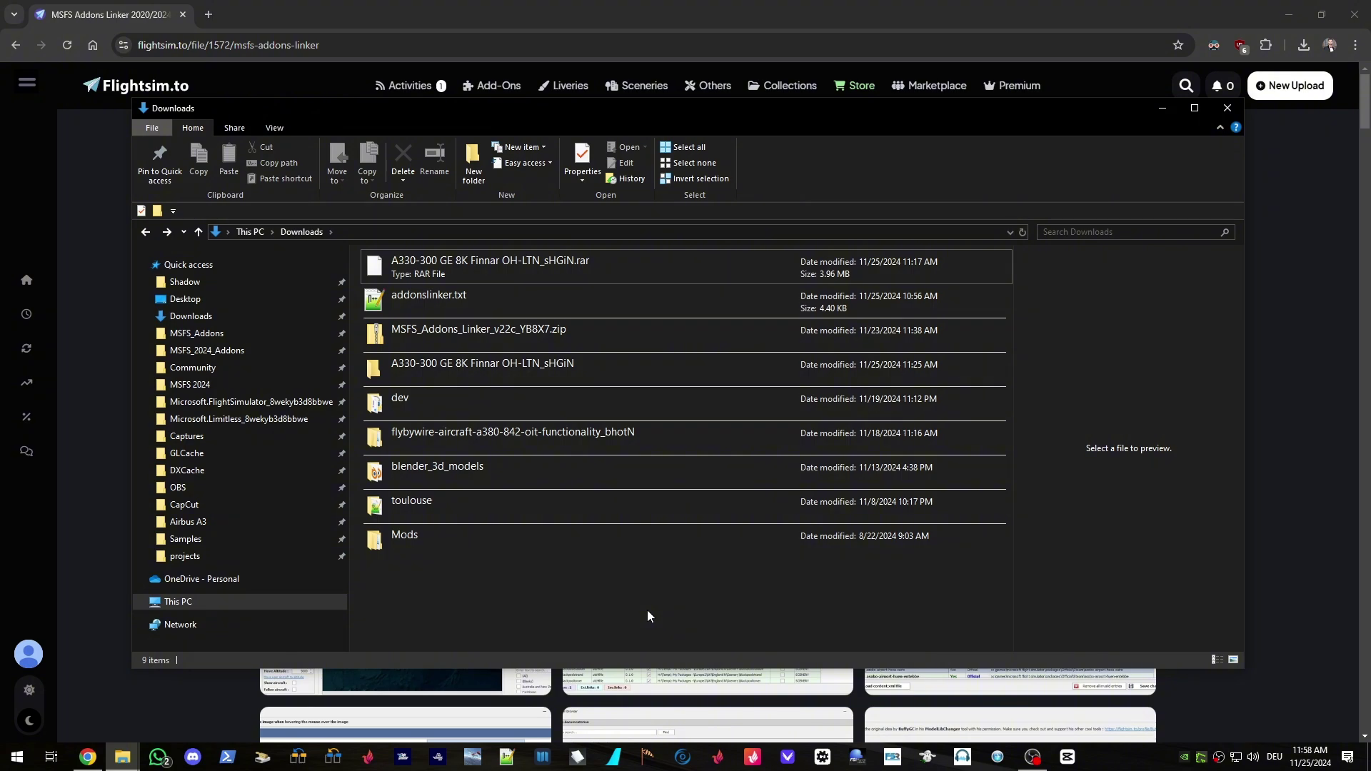
Extract the A330-300 Finnar livery RAR into Downloads with 7-Zip's Extract Here.
{"action": "right_click", "coordinate": [554, 257]}
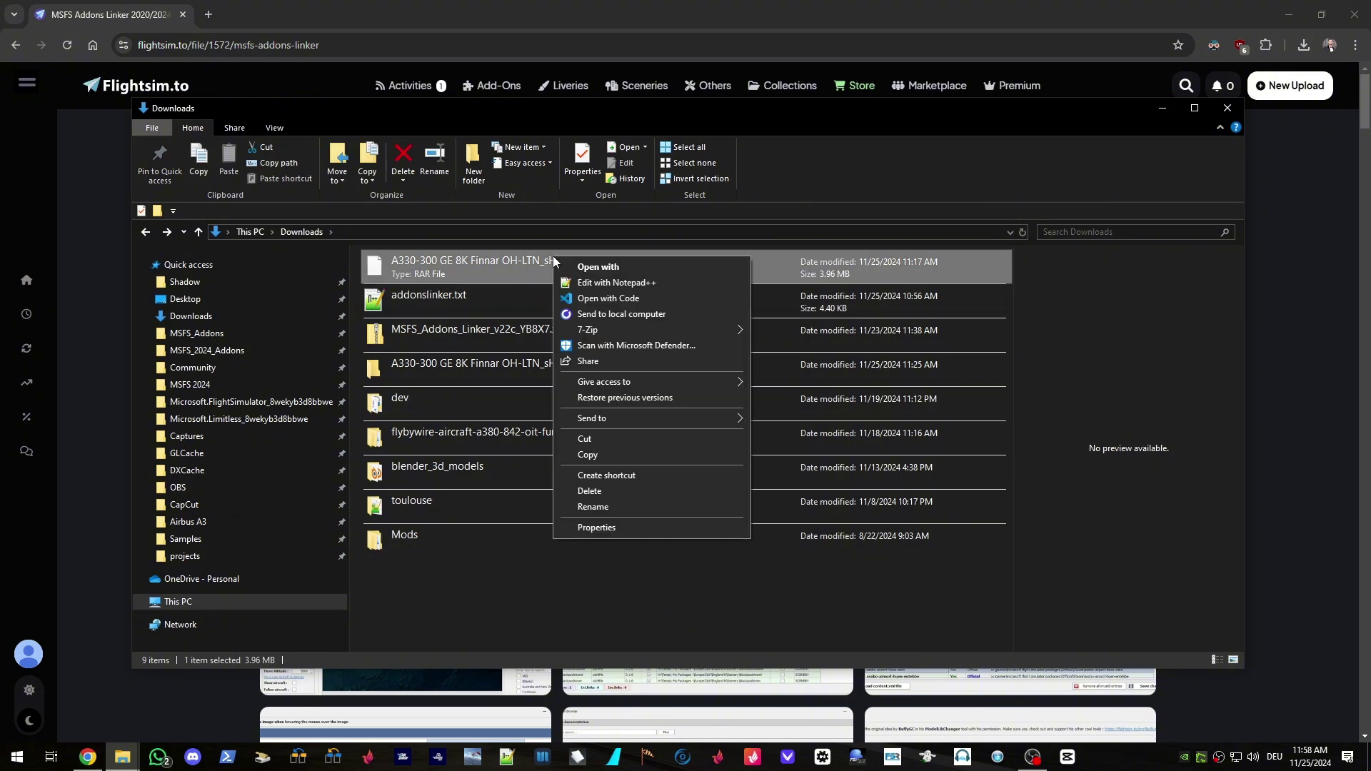
{"action": "mouse_move", "coordinate": [626, 331]}
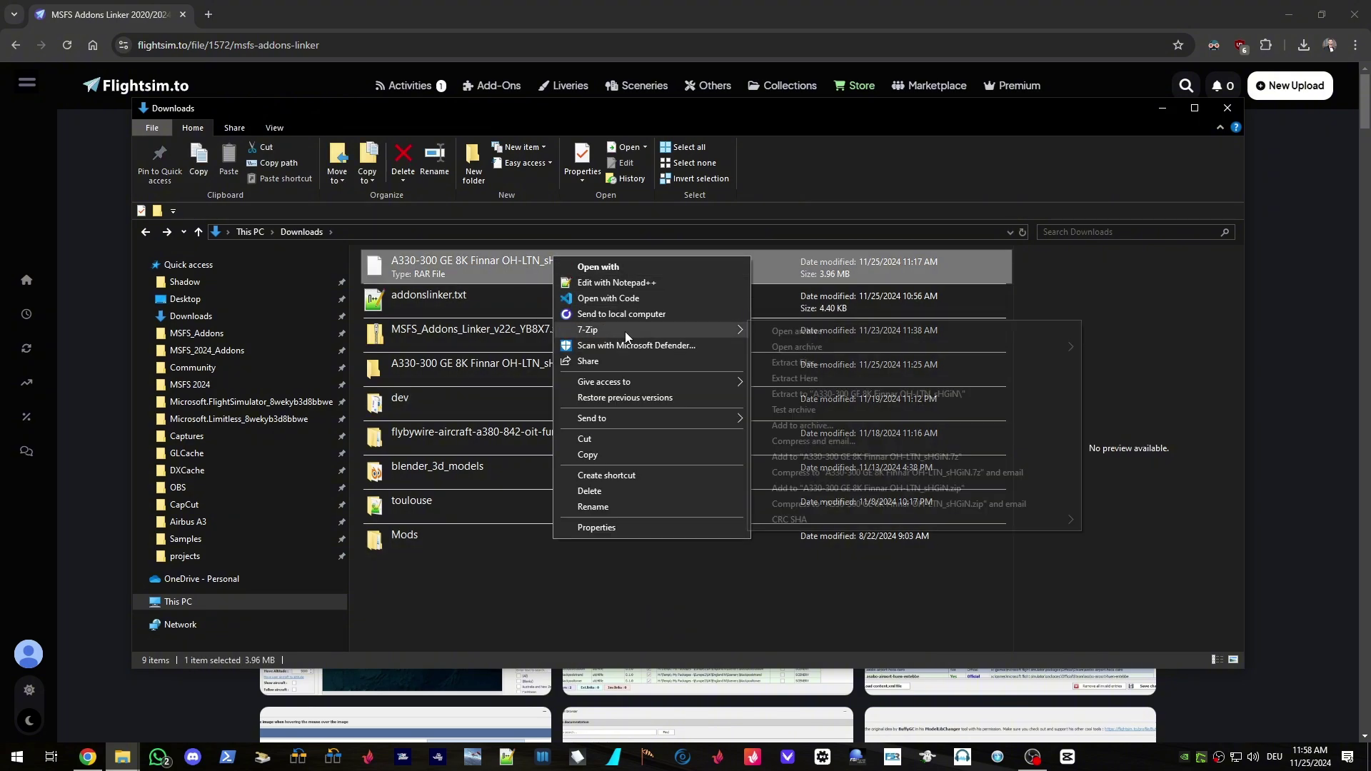
{"action": "left_click", "coordinate": [788, 377]}
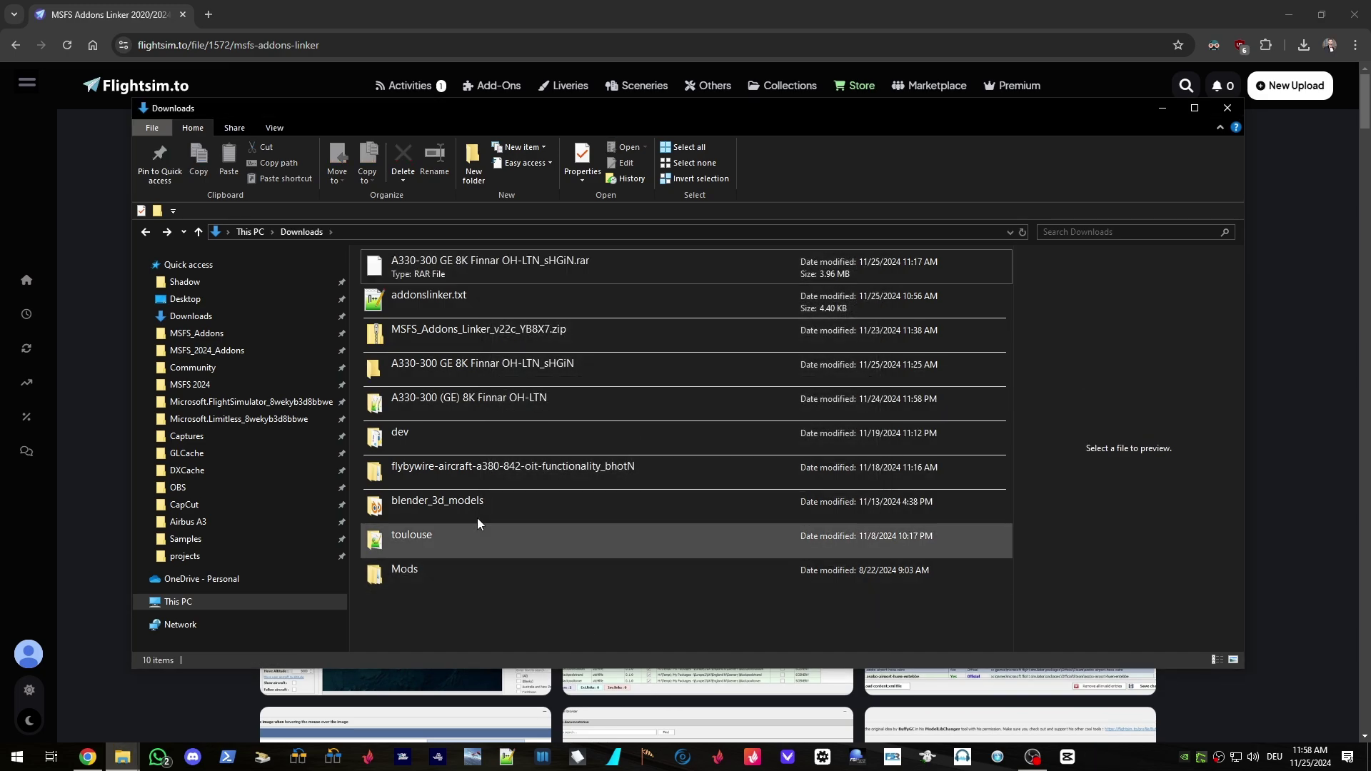
Move the A330-300 GE 8K Finnar OH-LTN_sHGiN folder into the Community folder.
{"action": "left_click", "coordinate": [460, 398]}
{"action": "left_click", "coordinate": [477, 369]}
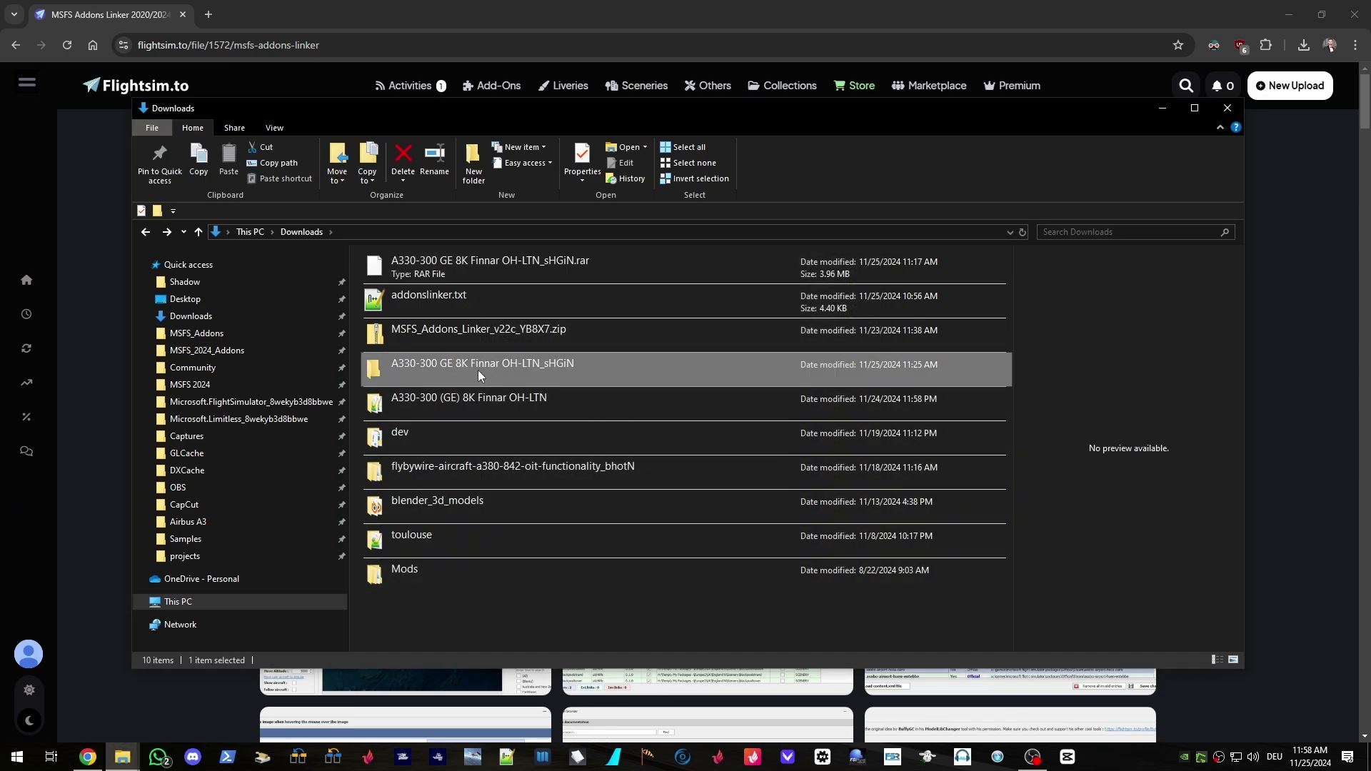
{"action": "key", "text": "ctrl+x"}
{"action": "left_click", "coordinate": [240, 367]}
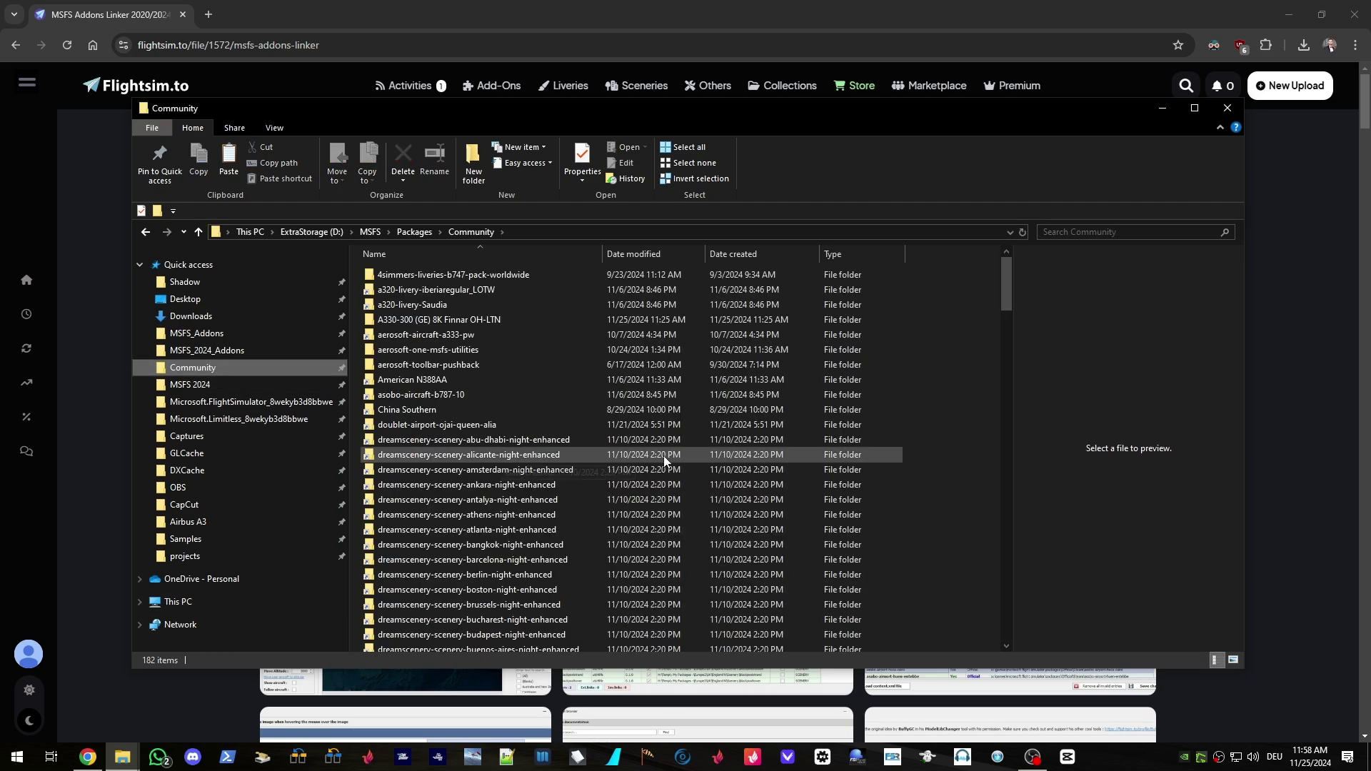
{"action": "left_click", "coordinate": [911, 420]}
{"action": "key", "text": "ctrl+v"}
{"action": "left_click", "coordinate": [911, 419]}
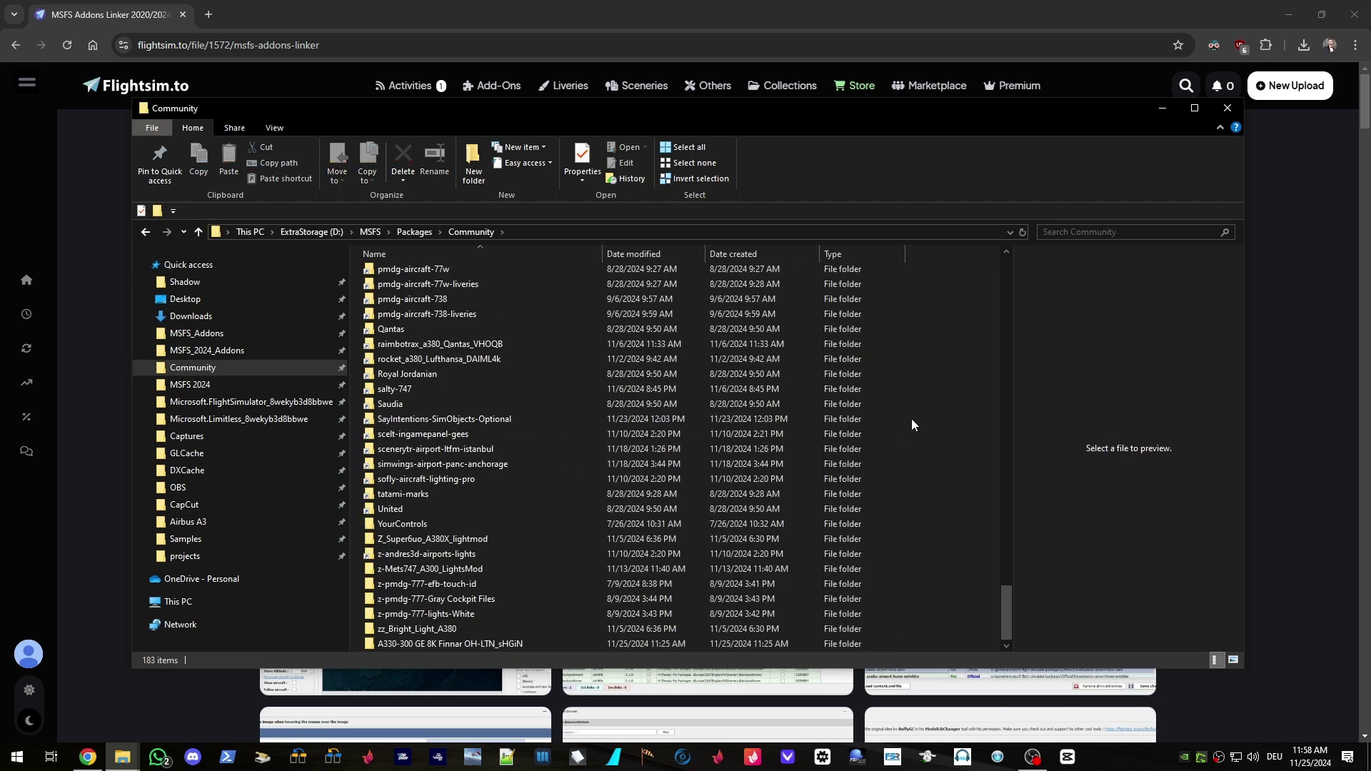
{"action": "scroll", "coordinate": [911, 418], "scroll_direction": "up", "scroll_amount": 10}
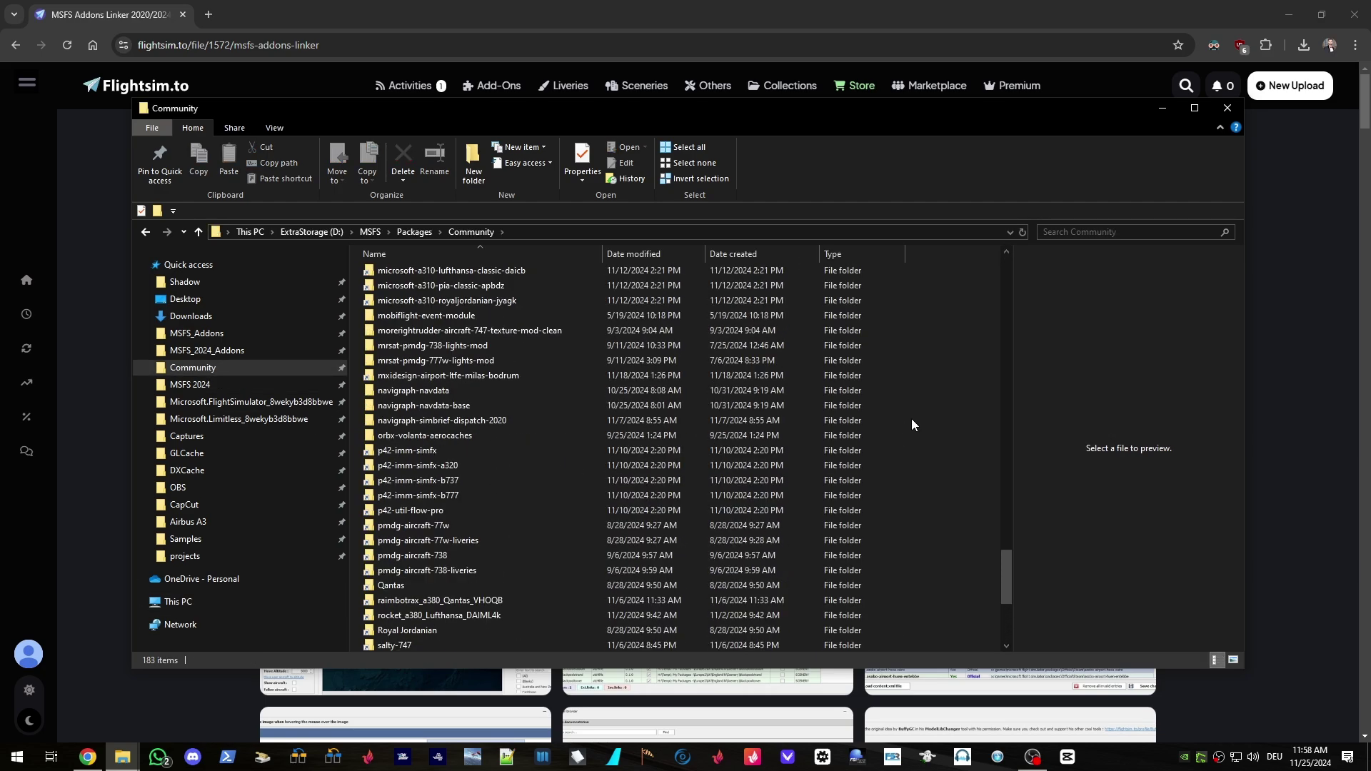
{"action": "scroll", "coordinate": [912, 423], "scroll_direction": "up", "scroll_amount": 14}
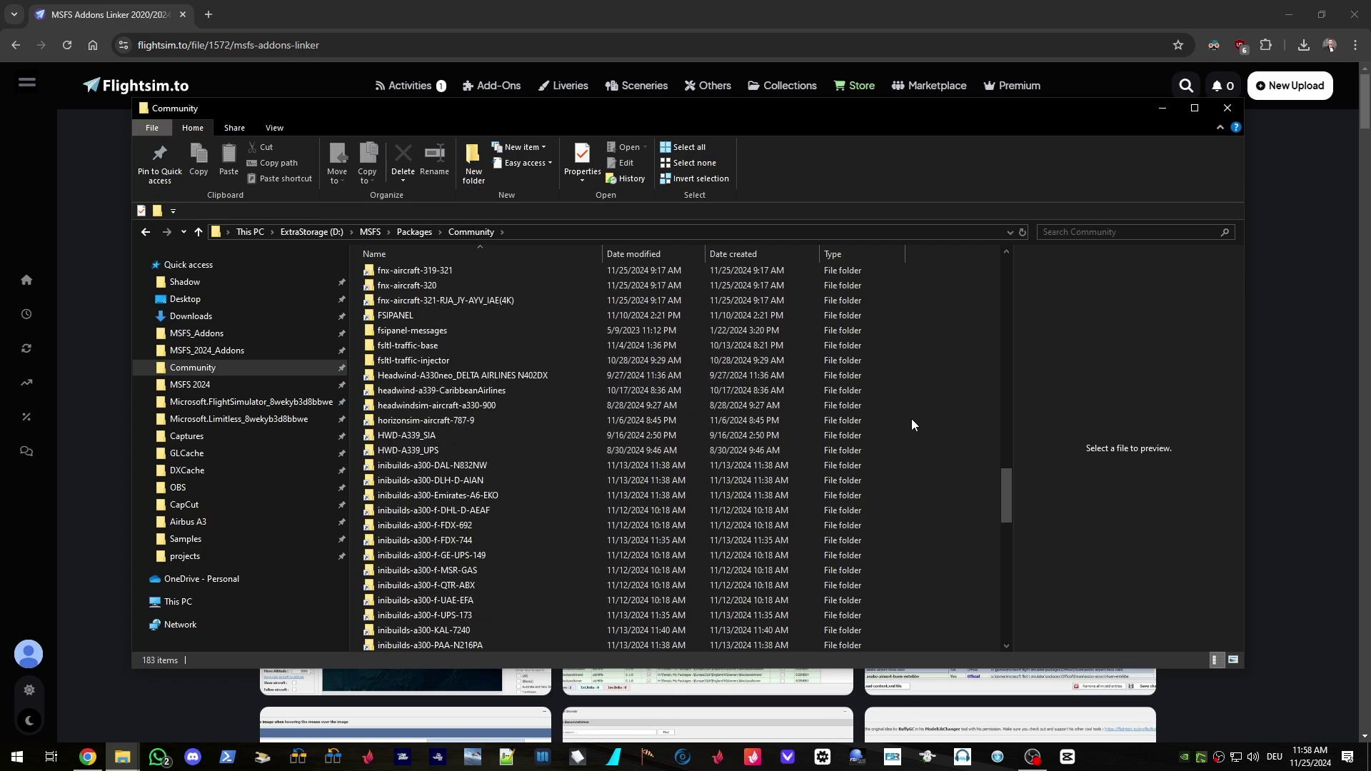
{"action": "scroll", "coordinate": [912, 424], "scroll_direction": "up", "scroll_amount": 15}
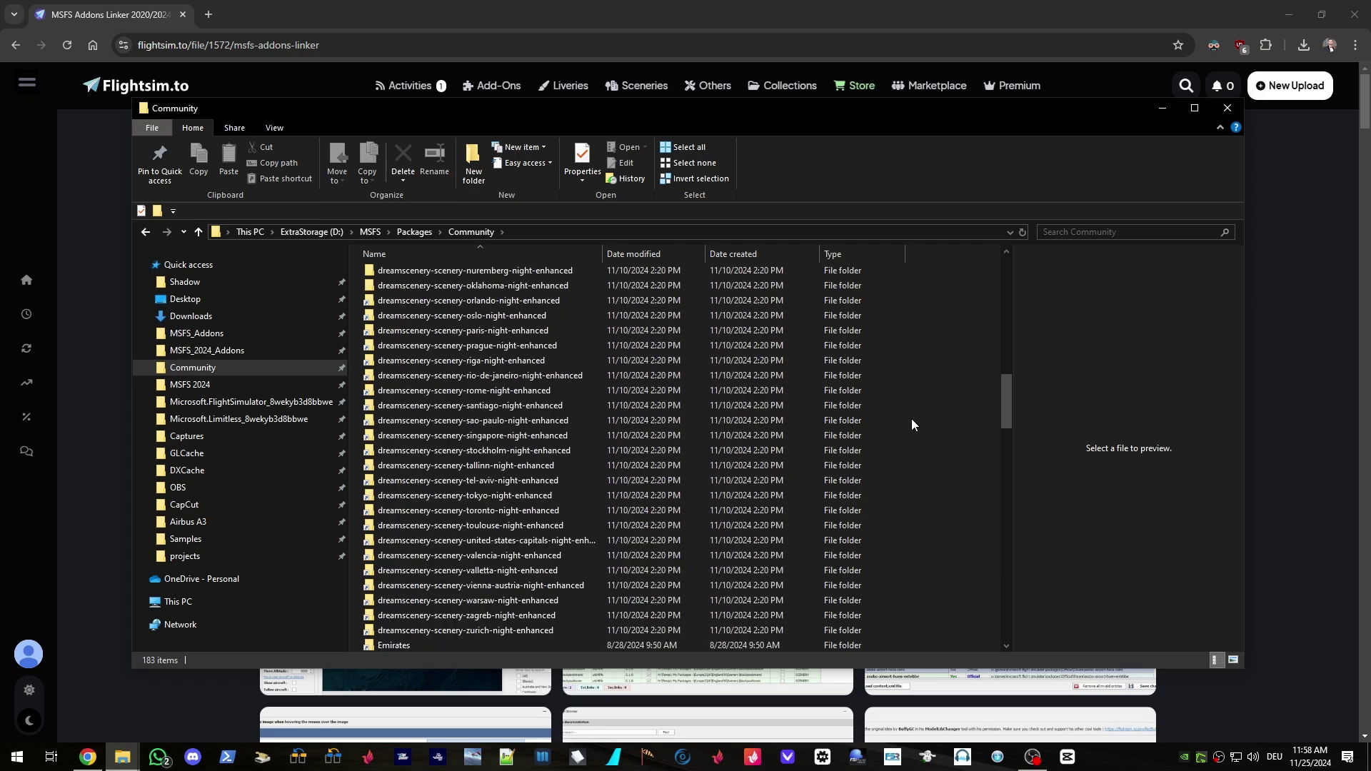
{"action": "scroll", "coordinate": [912, 424], "scroll_direction": "up", "scroll_amount": 8}
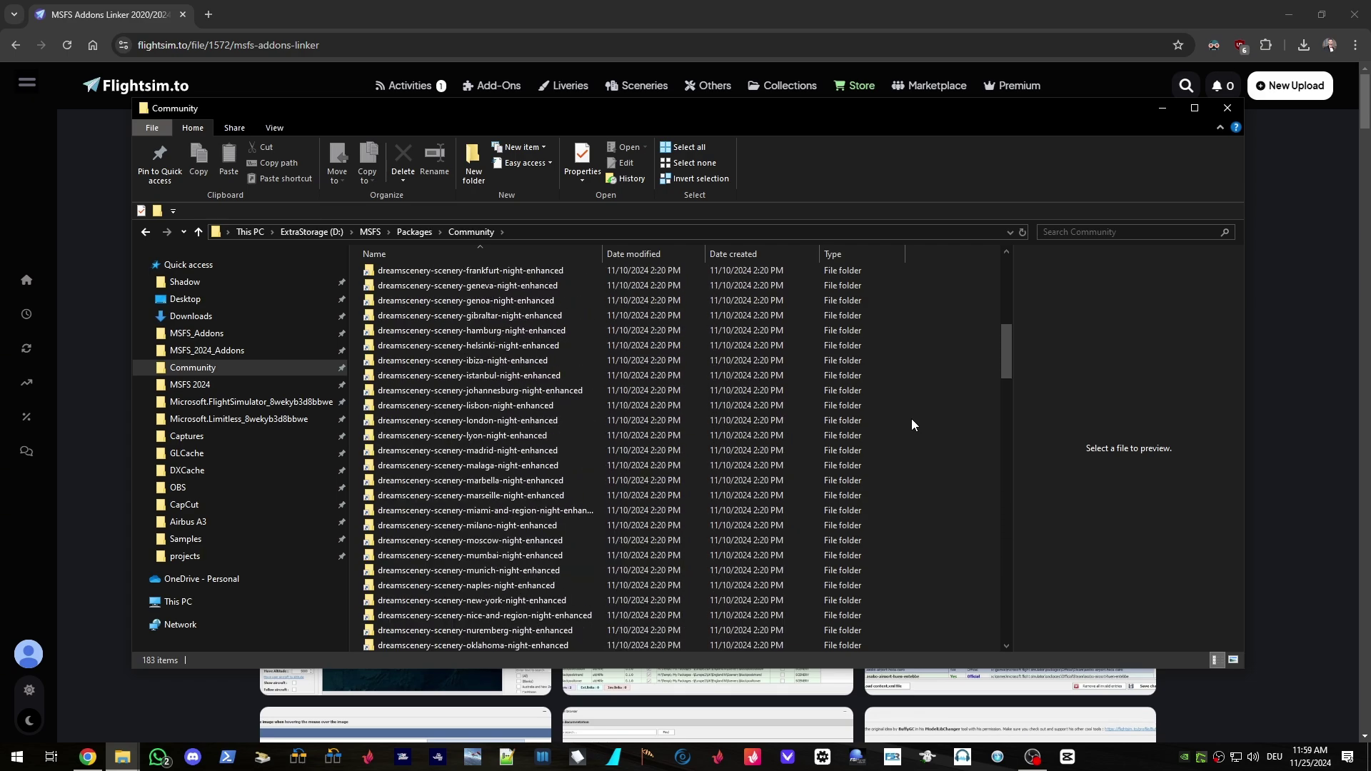
{"action": "scroll", "coordinate": [912, 424], "scroll_direction": "up", "scroll_amount": 6}
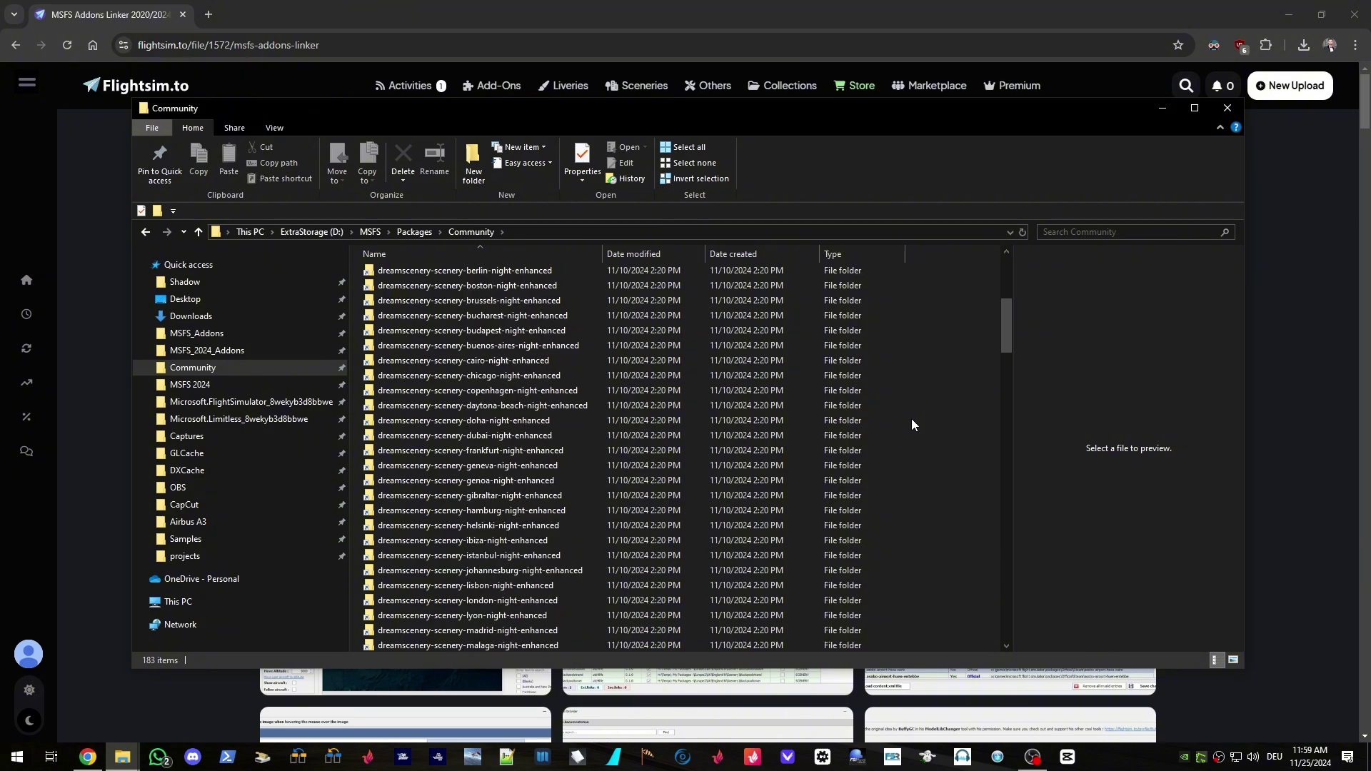
{"action": "scroll", "coordinate": [911, 425], "scroll_direction": "up", "scroll_amount": 2}
{"action": "scroll", "coordinate": [912, 425], "scroll_direction": "up", "scroll_amount": 3}
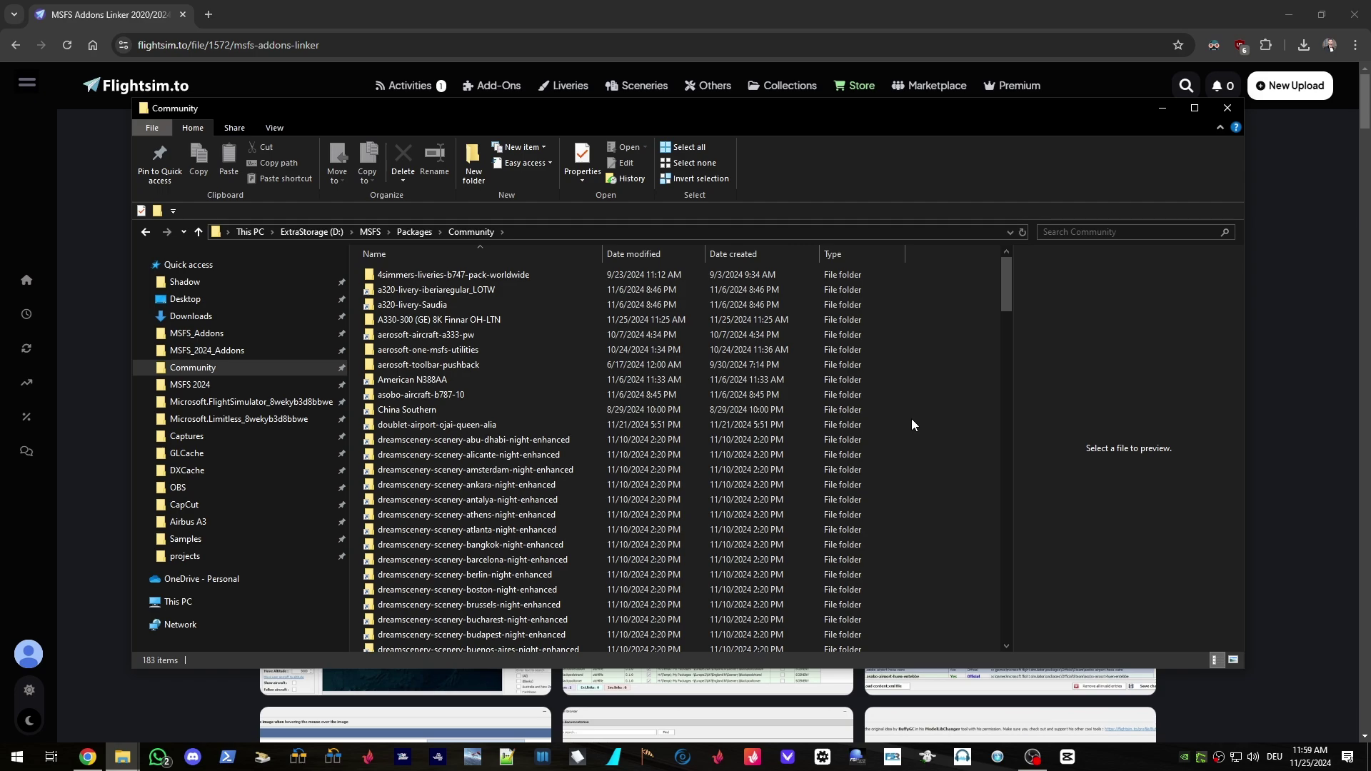
{"action": "key", "text": "alt+Tab"}
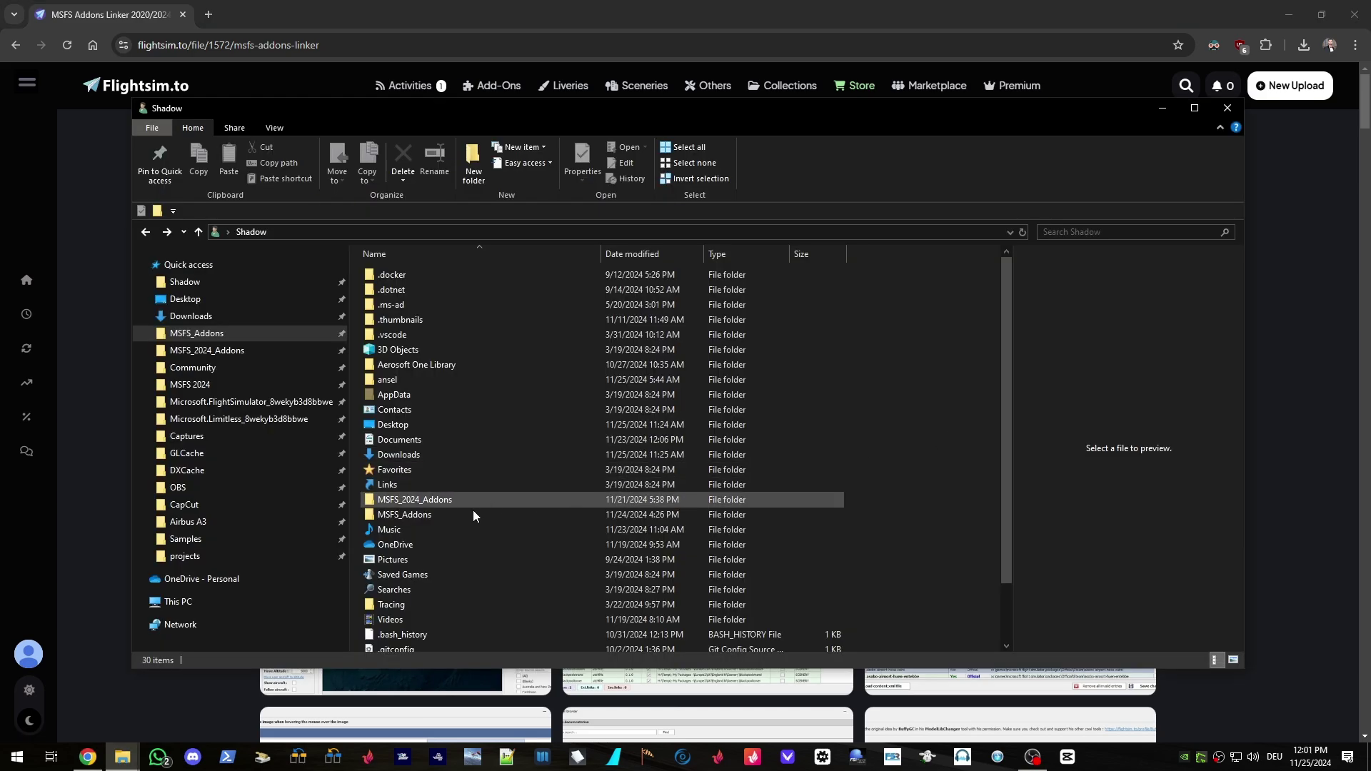
Open MSFS_Addons and browse the Aircraft developer folders, including FlyByWire.
{"action": "double_click", "coordinate": [414, 514]}
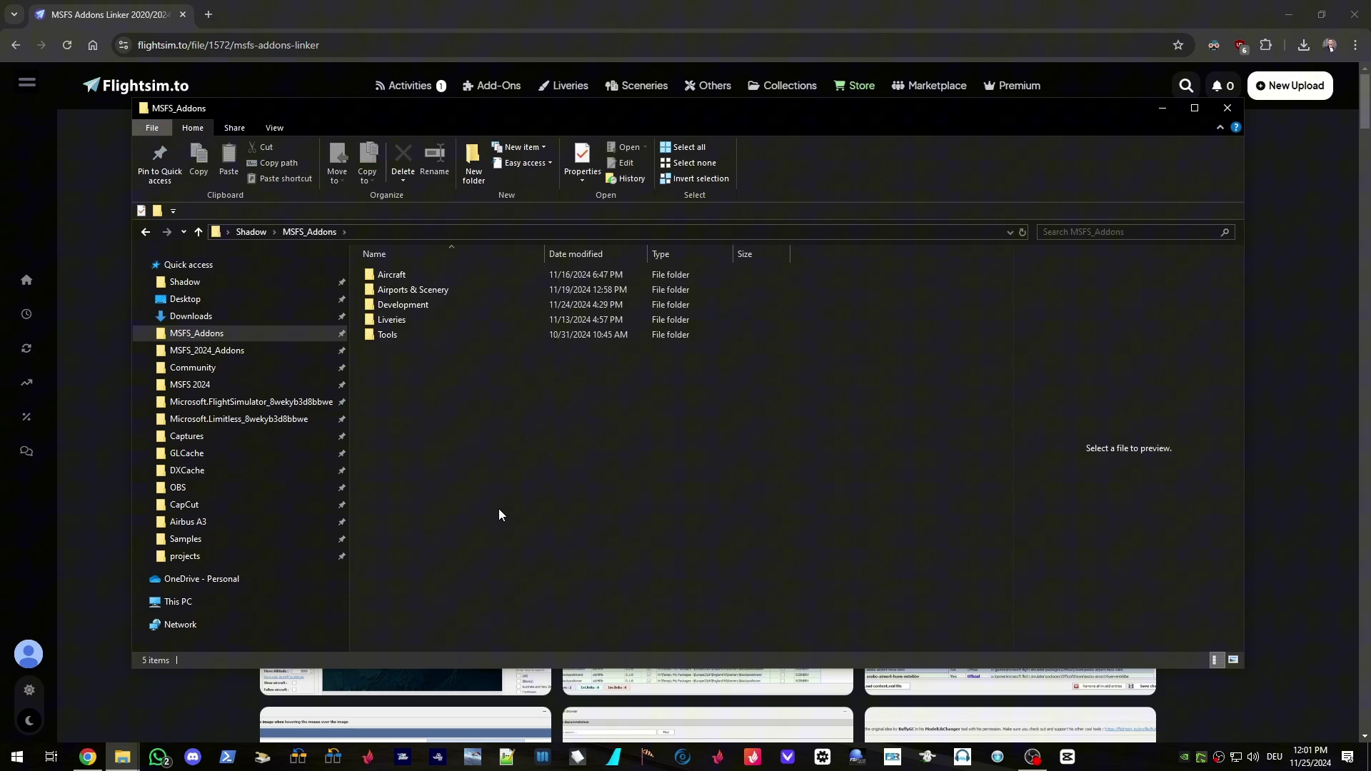
{"action": "left_click", "coordinate": [410, 274]}
{"action": "double_click", "coordinate": [410, 275]}
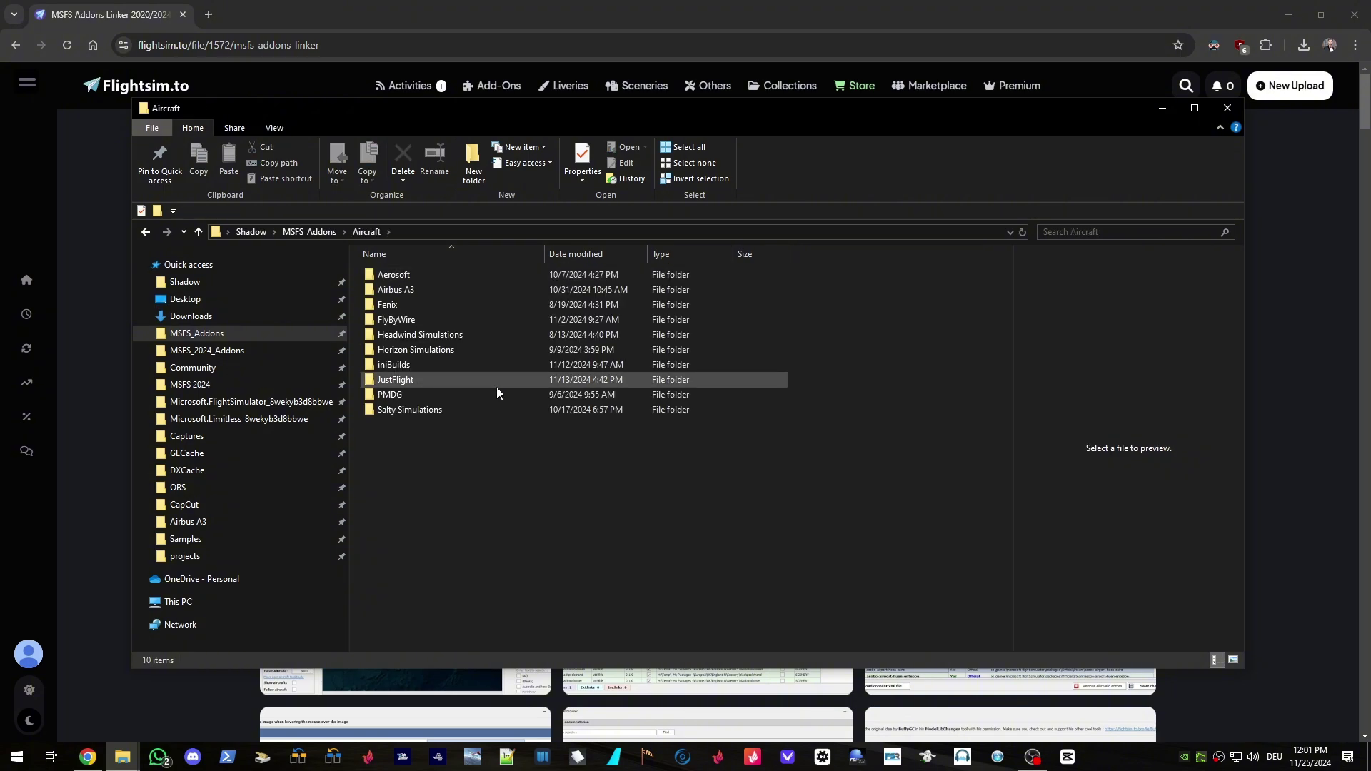
{"action": "left_click_drag", "start_coordinate": [408, 508], "coordinate": [412, 307]}
{"action": "left_click", "coordinate": [409, 457]}
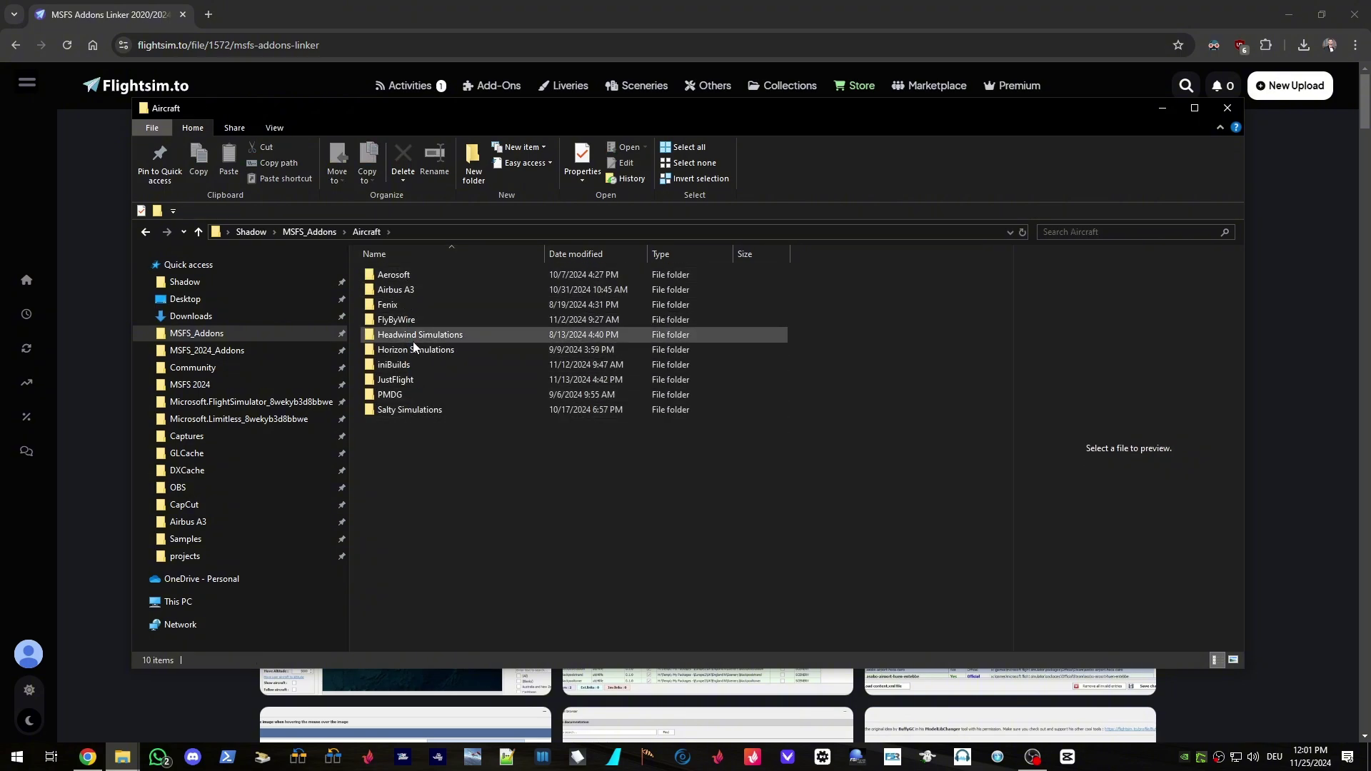
{"action": "double_click", "coordinate": [420, 322]}
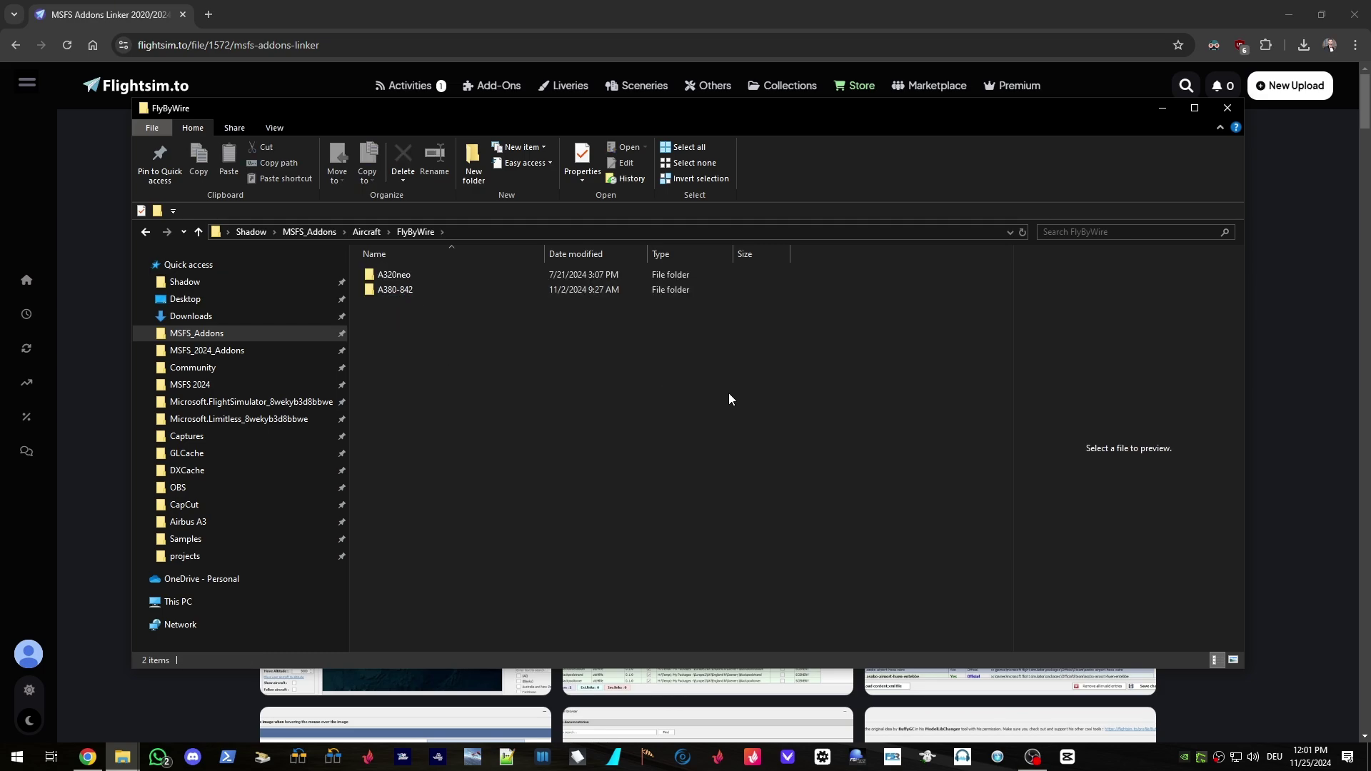
{"action": "key", "text": "BackSpace"}
{"action": "key", "text": "BackSpace"}
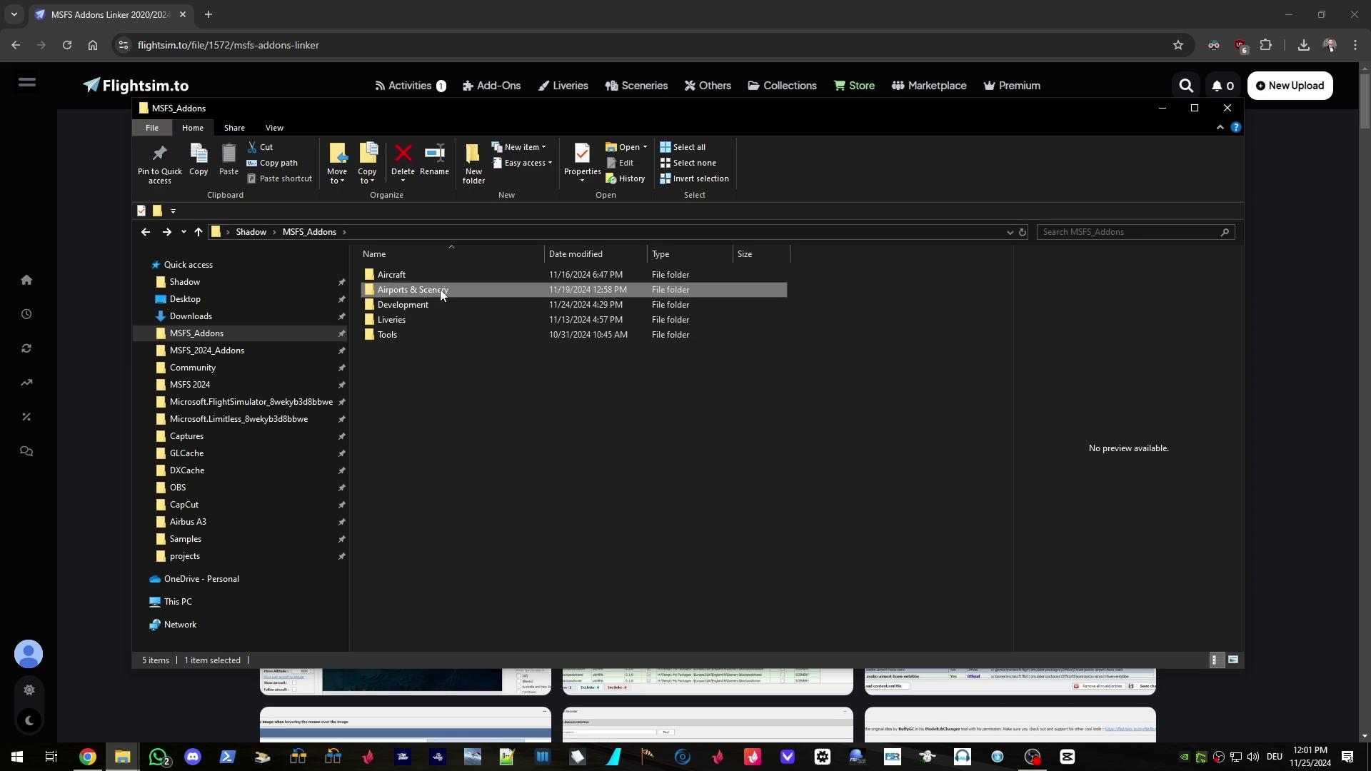
Browse the four German airport folders under Airports & Scenery, then return to MSFS_Addons.
{"action": "double_click", "coordinate": [441, 290]}
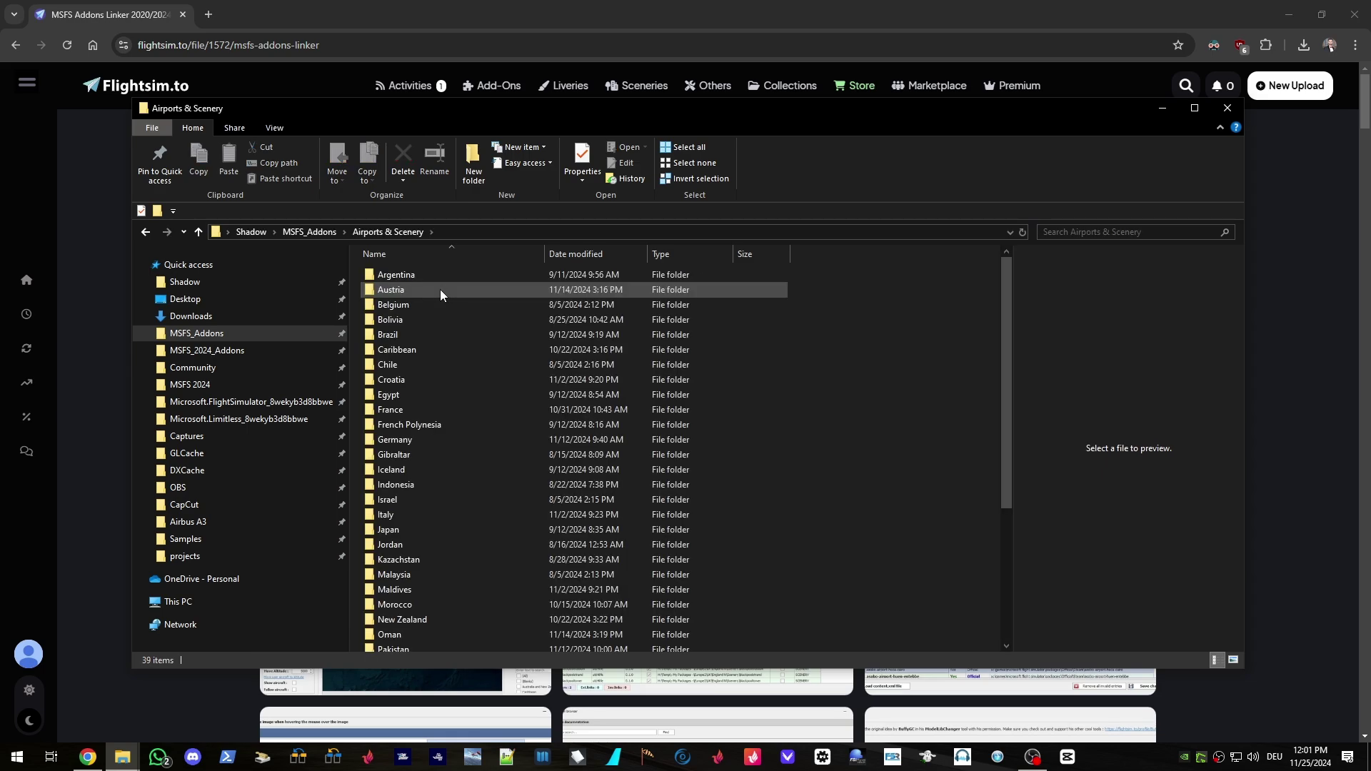
{"action": "double_click", "coordinate": [441, 439]}
{"action": "left_click_drag", "start_coordinate": [406, 325], "coordinate": [400, 357]}
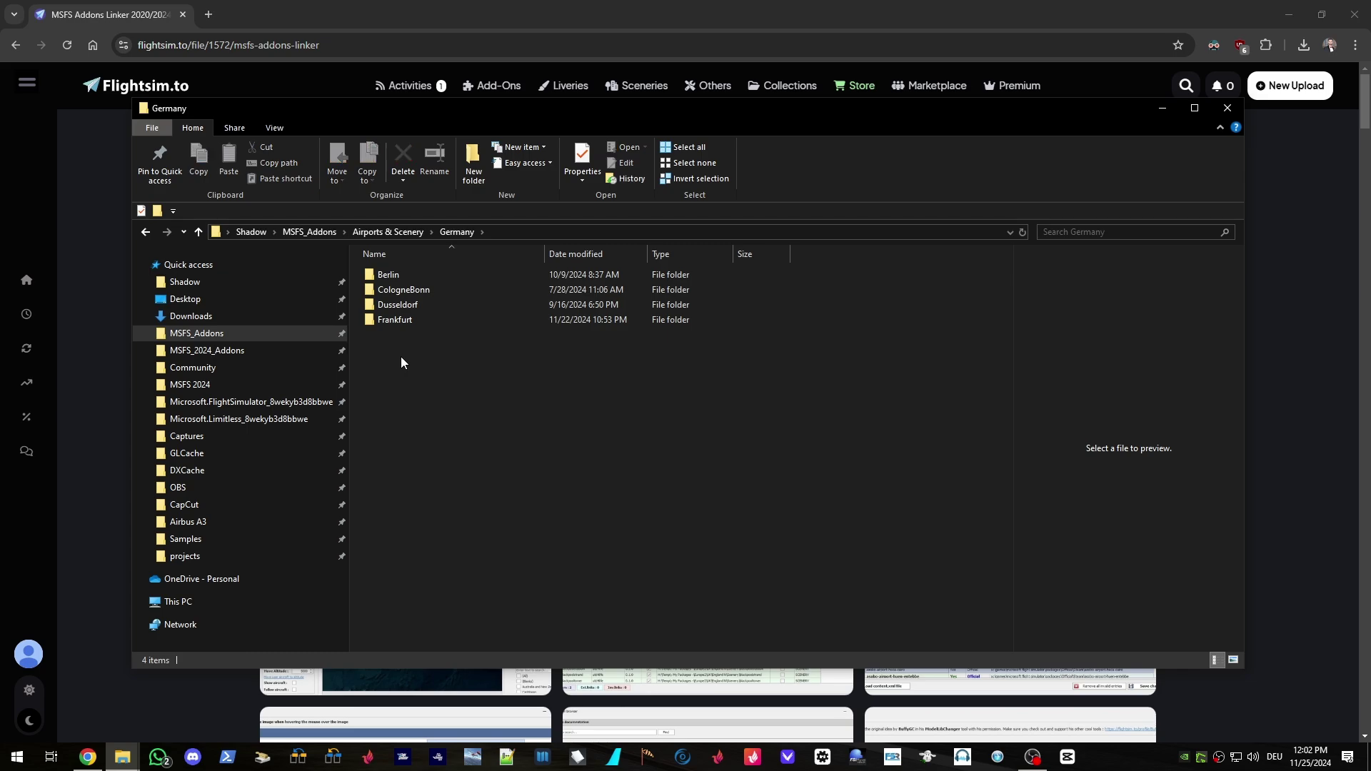
{"action": "key", "text": "alt+Left"}
{"action": "key", "text": "alt+Left"}
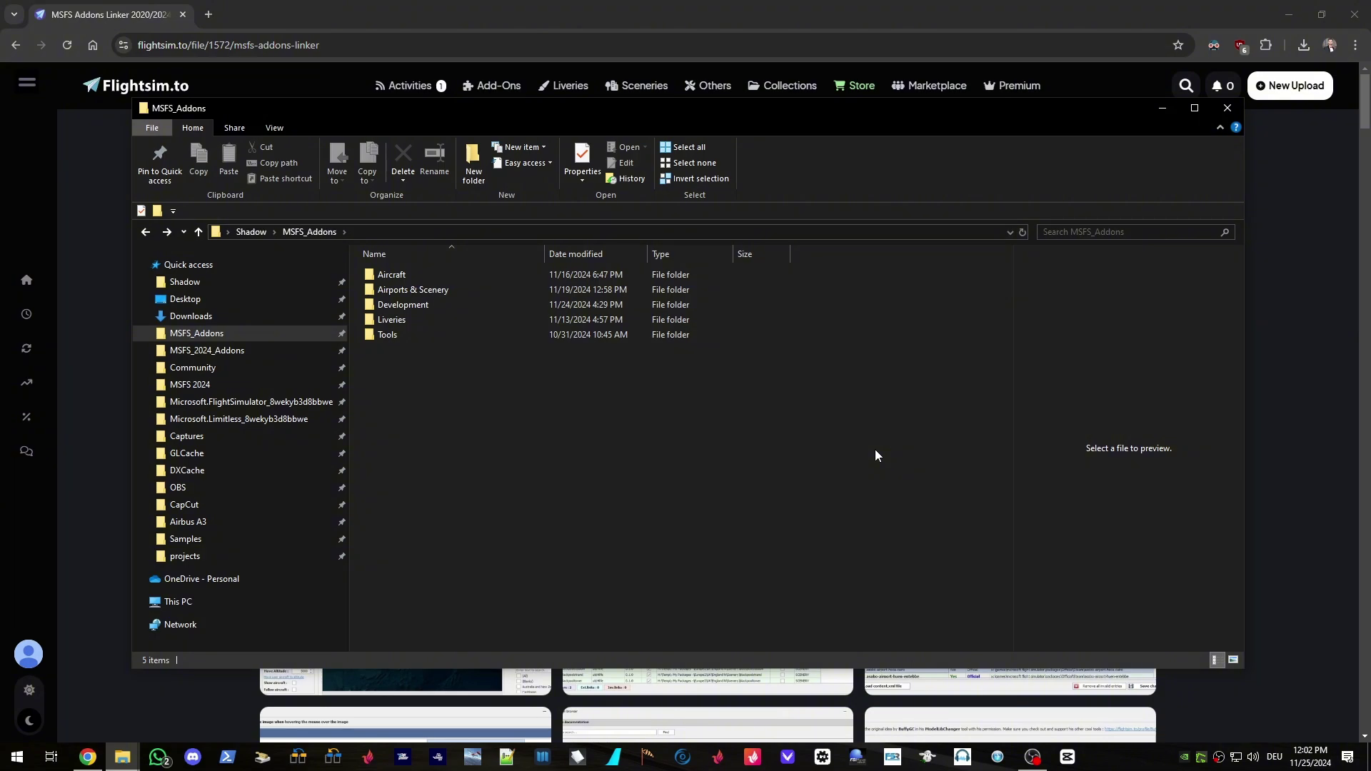
Scroll through the flightsim.to Addons Linker description, highlighting its first feature line.
{"action": "key", "text": "alt+Tab"}
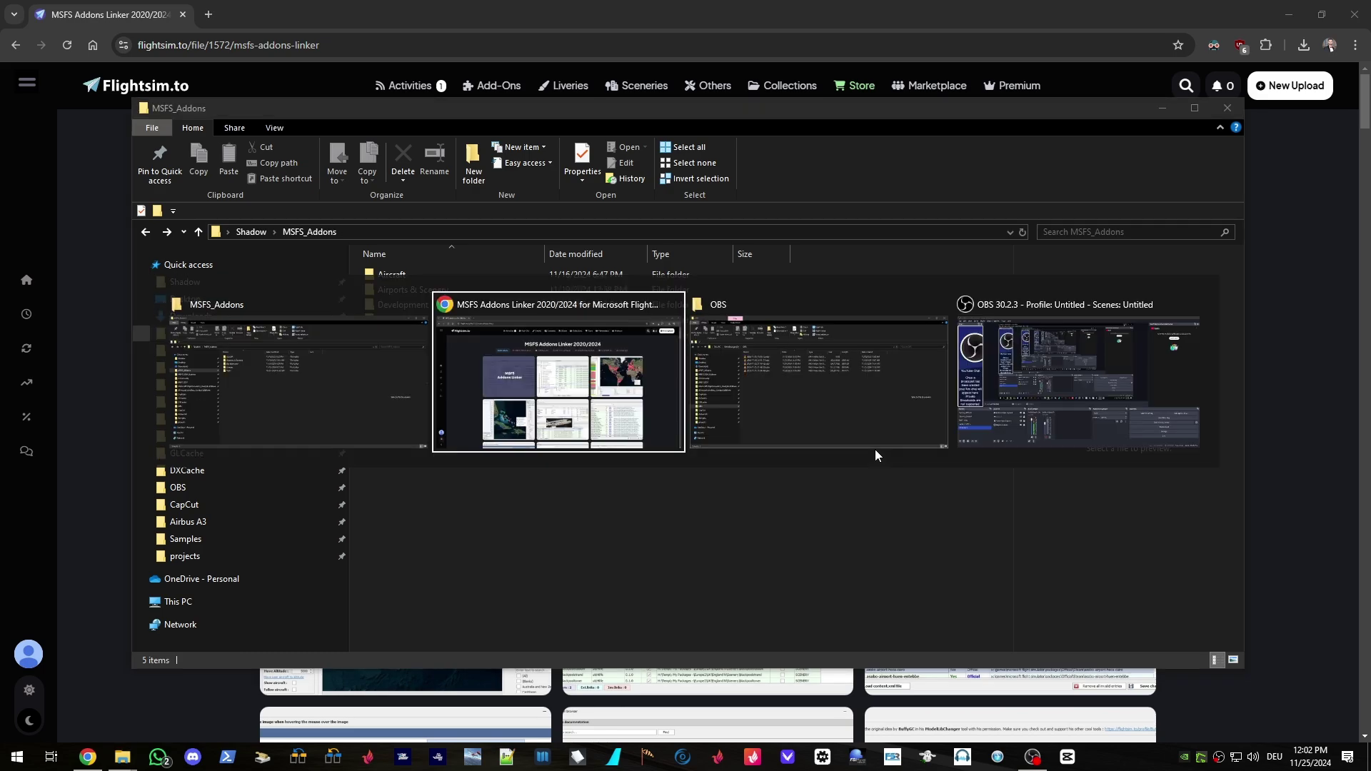
{"action": "scroll", "coordinate": [127, 464], "scroll_direction": "down", "scroll_amount": 15}
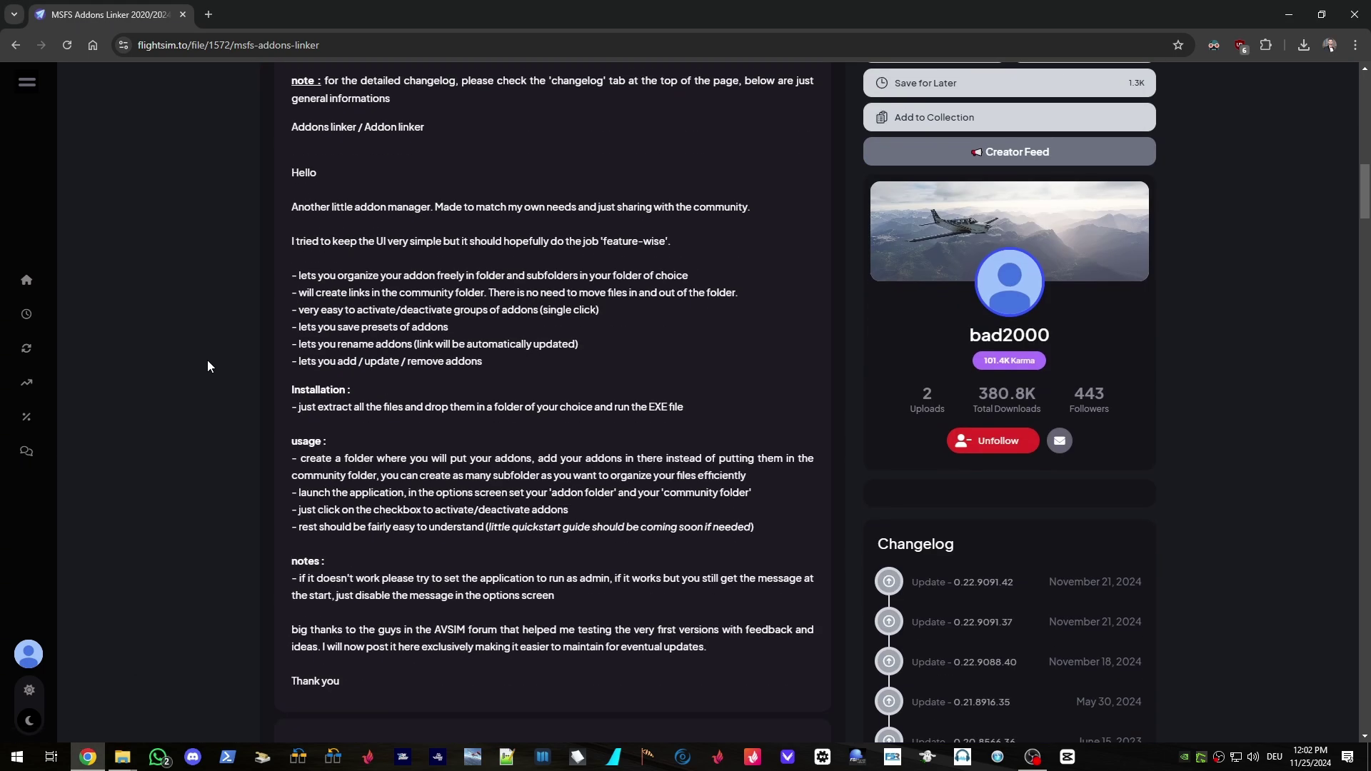
{"action": "left_click_drag", "start_coordinate": [292, 276], "coordinate": [446, 277]}
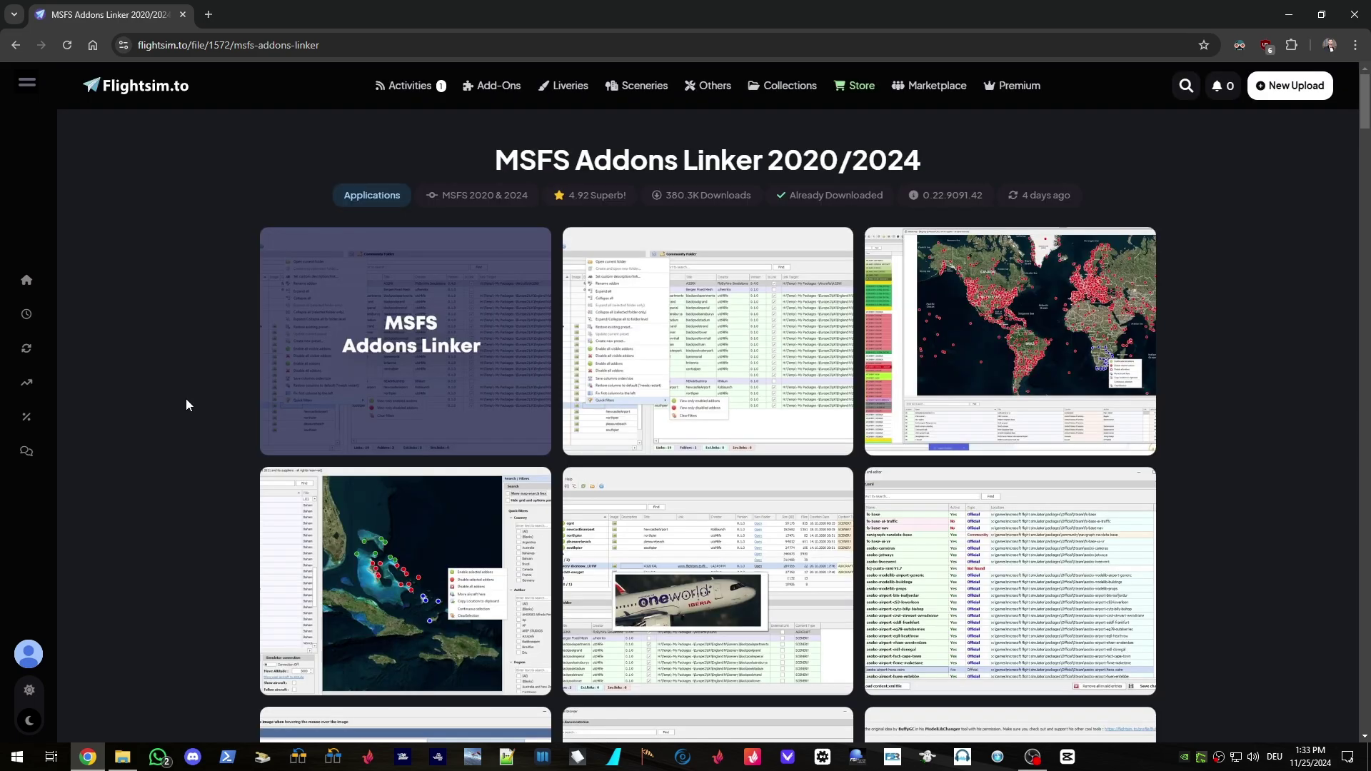
{"action": "scroll", "coordinate": [186, 405], "scroll_direction": "down", "scroll_amount": 8}
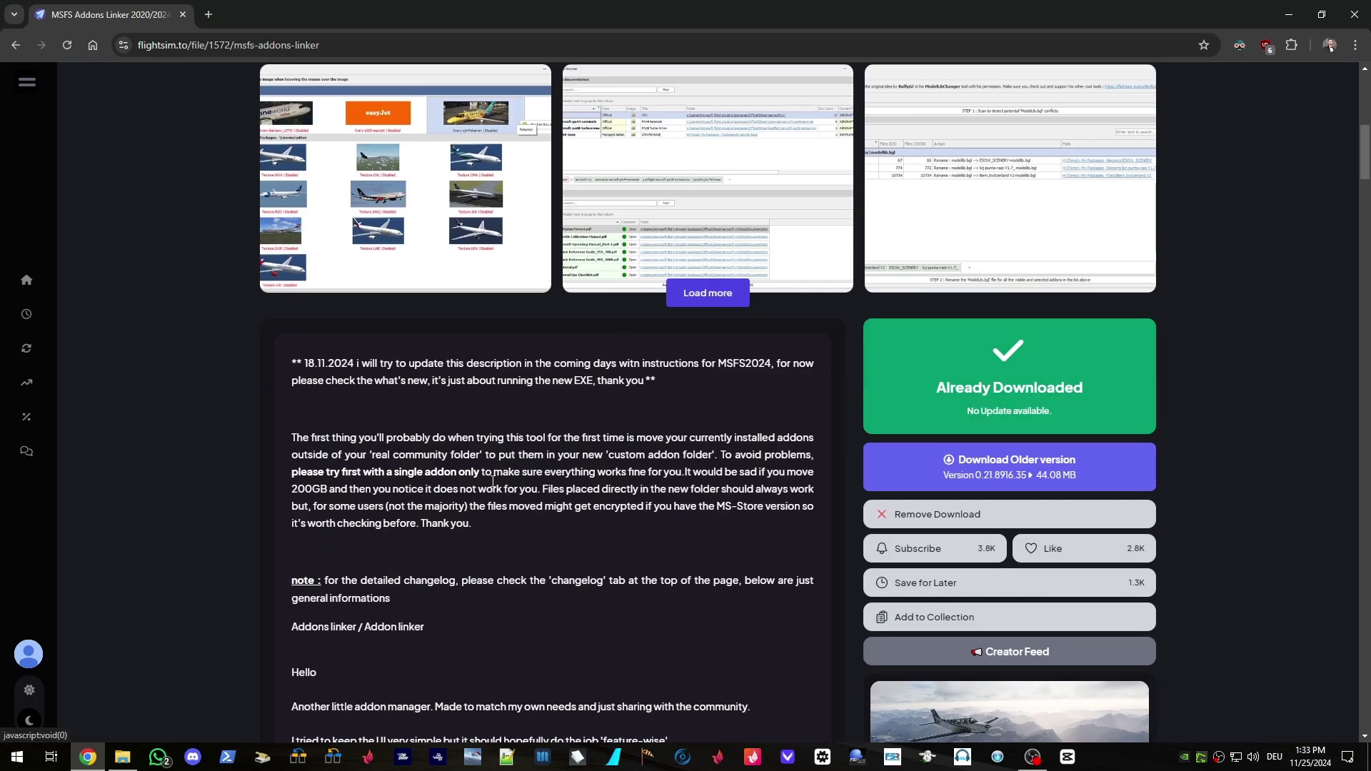
Extract the downloaded Addons Linker zip into Downloads with 7-Zip.
{"action": "left_click", "coordinate": [122, 756]}
{"action": "left_click", "coordinate": [503, 283]}
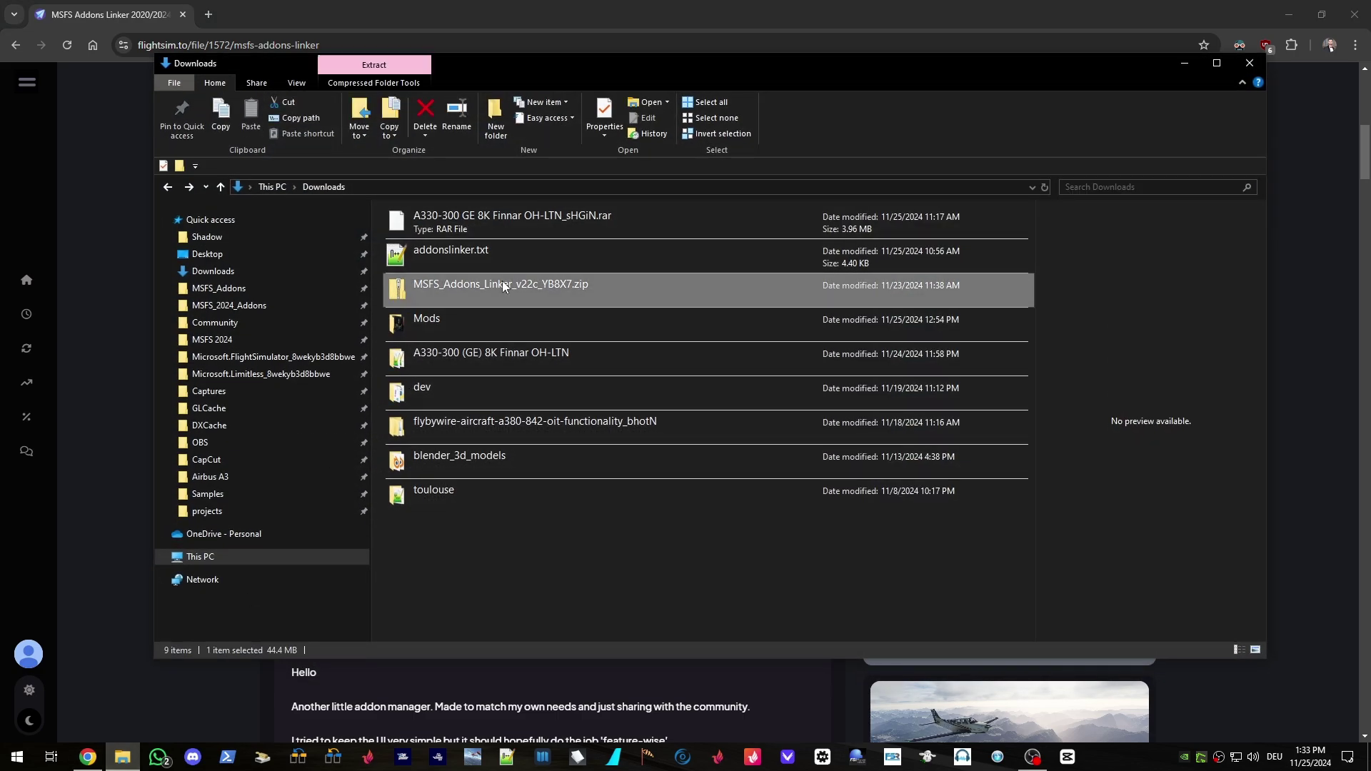
{"action": "right_click", "coordinate": [503, 282]}
{"action": "mouse_move", "coordinate": [601, 396]}
{"action": "left_click", "coordinate": [743, 435]}
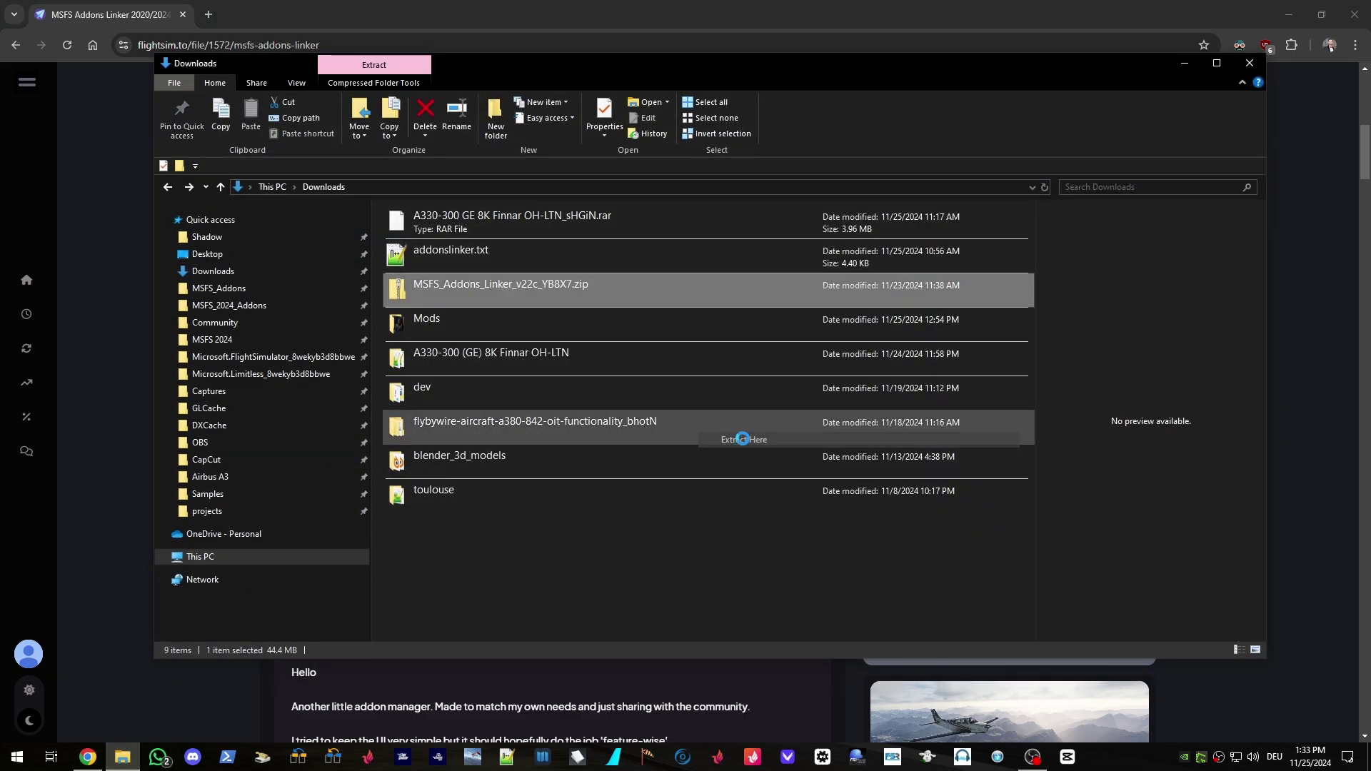
Launch MSFS_AddonsLinker.exe from the extracted MSFS_Addons_Linker folder.
{"action": "double_click", "coordinate": [513, 530]}
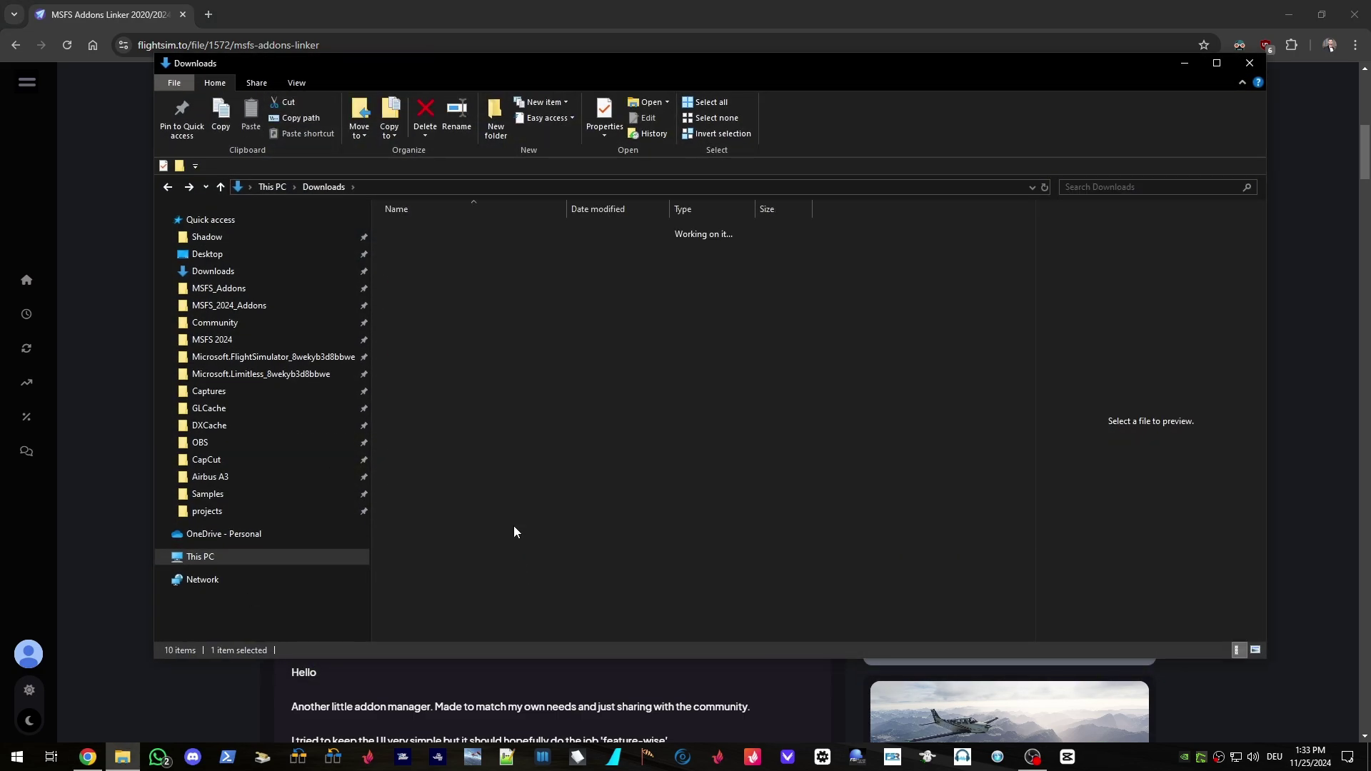
{"action": "scroll", "coordinate": [950, 383], "scroll_direction": "down", "scroll_amount": 6}
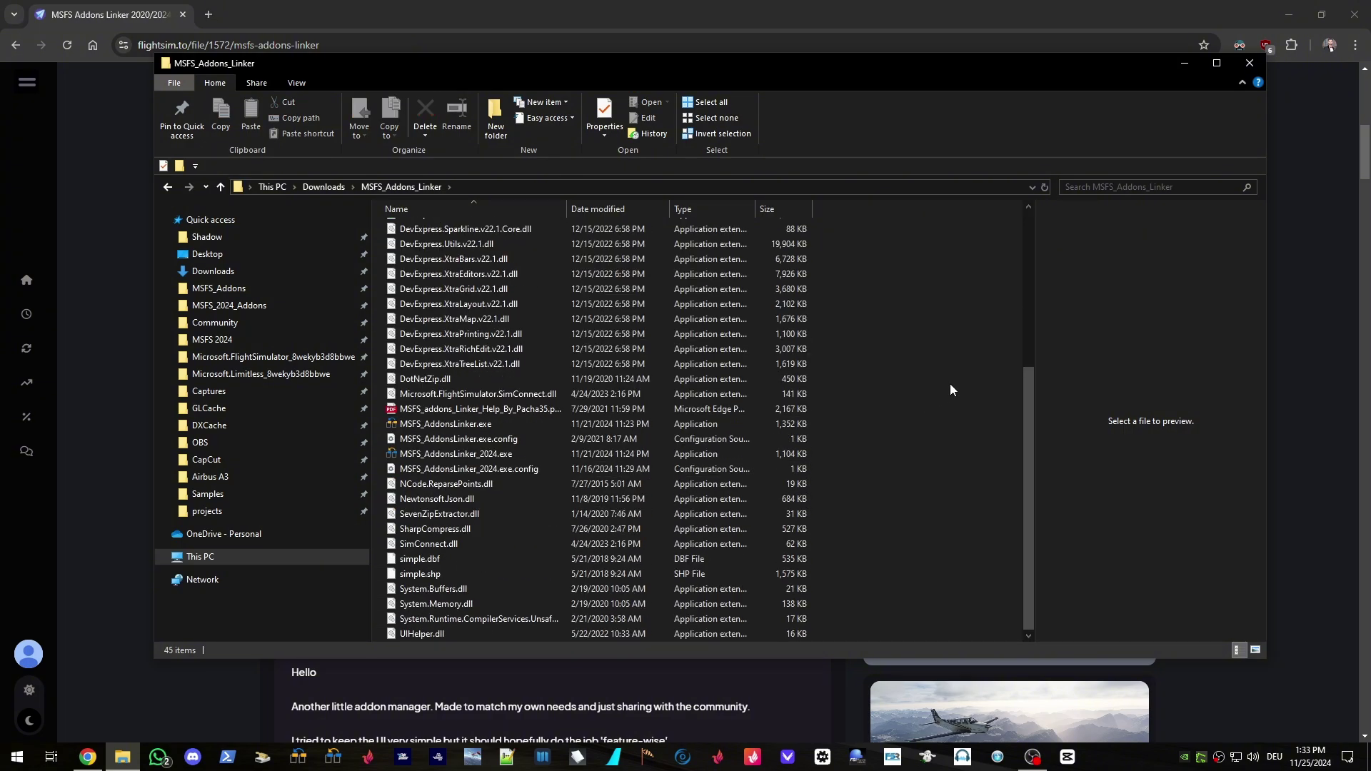
{"action": "left_click", "coordinate": [478, 424]}
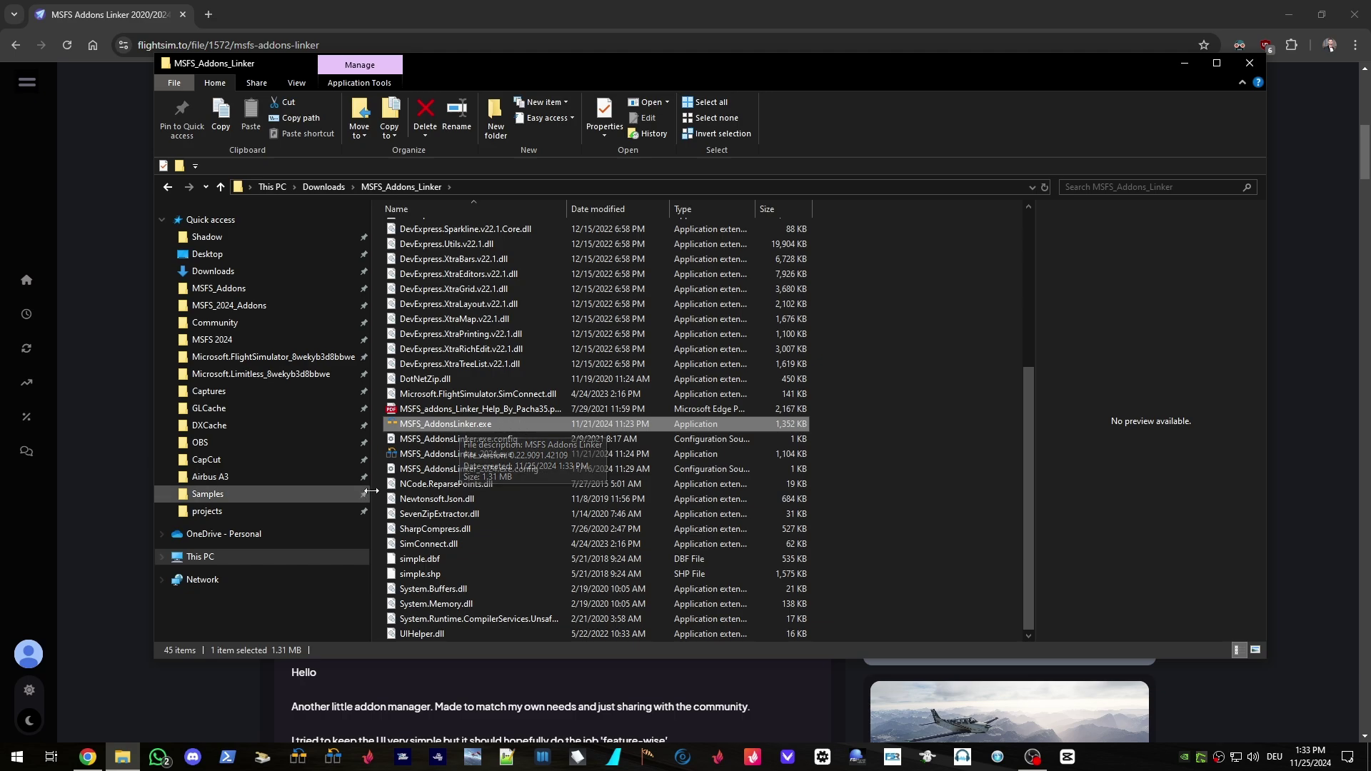
{"action": "left_click", "coordinate": [532, 455]}
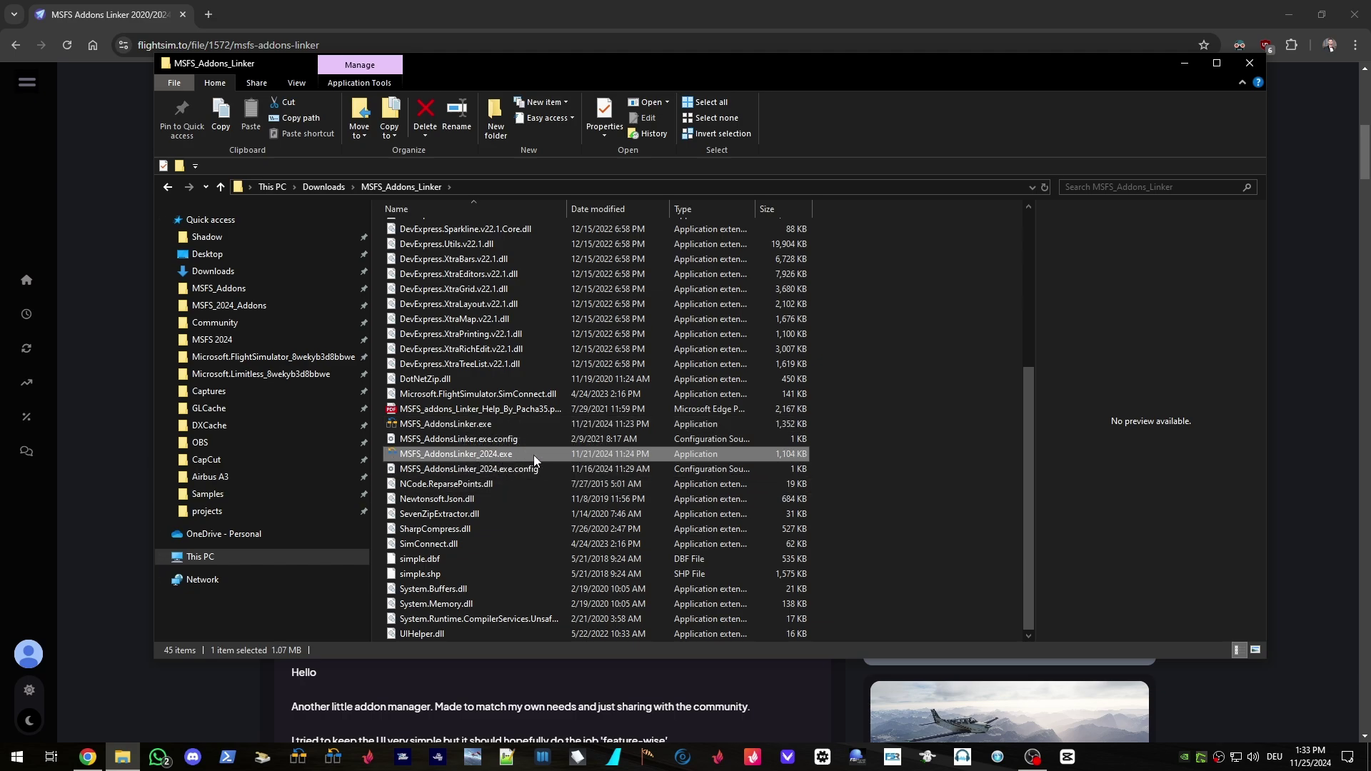
{"action": "left_click", "coordinate": [469, 426]}
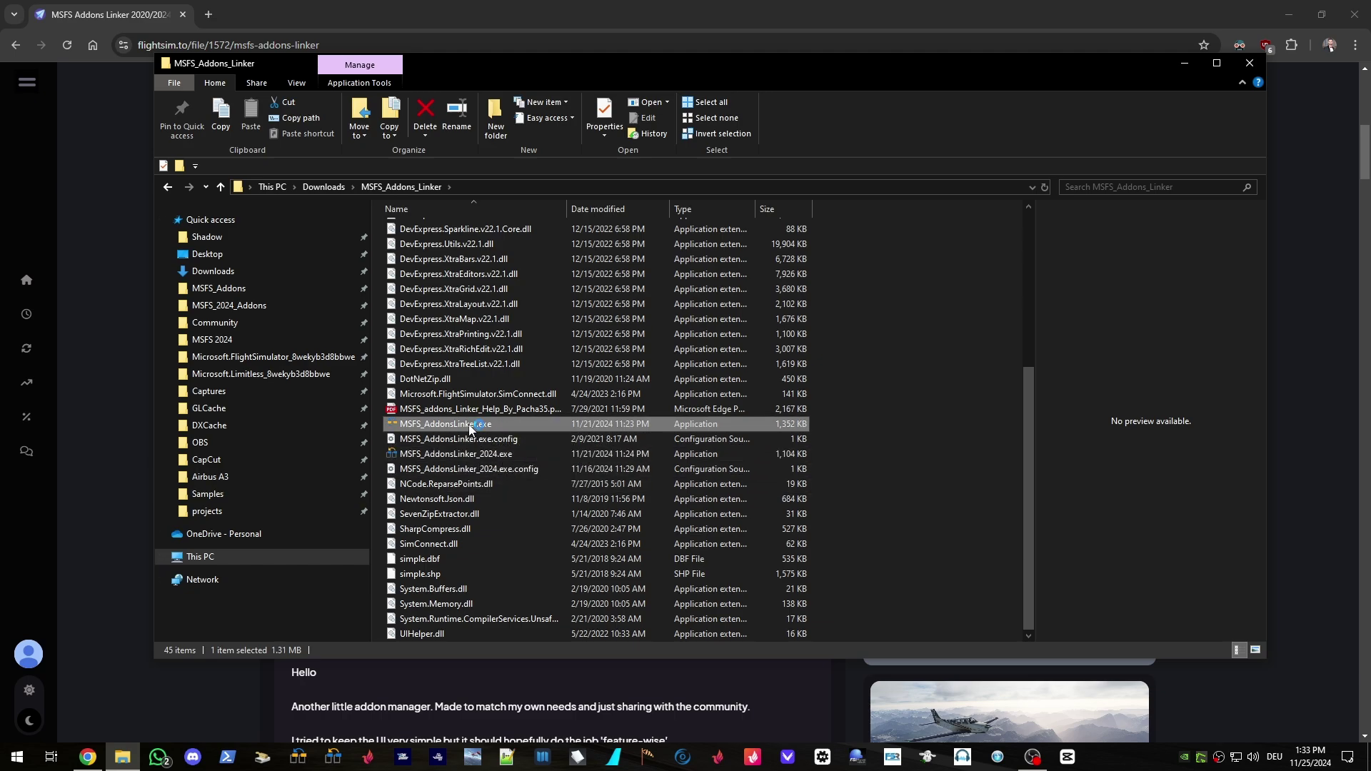
{"action": "double_click", "coordinate": [469, 426]}
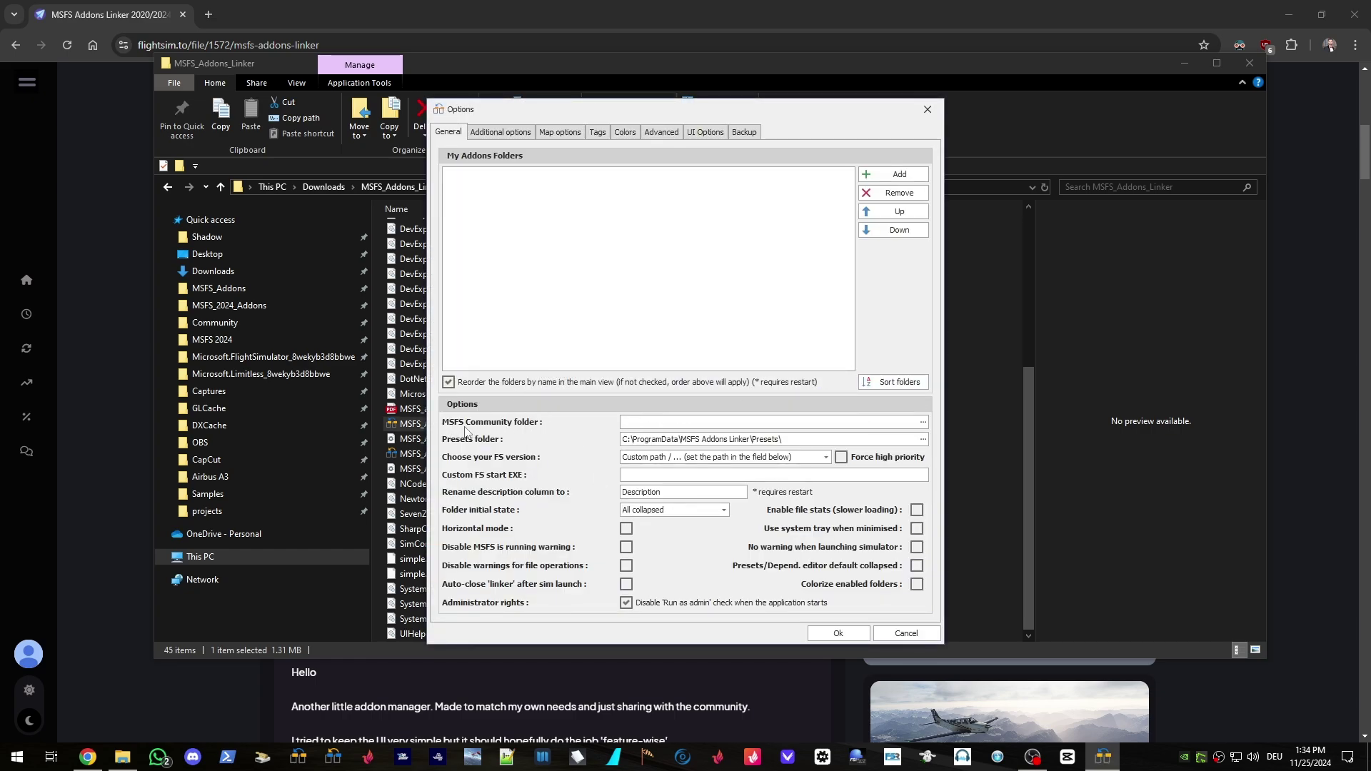
Browse to D:\MSFS\Packages\Community and confirm it as the MSFS Community folder.
{"action": "left_click", "coordinate": [923, 423]}
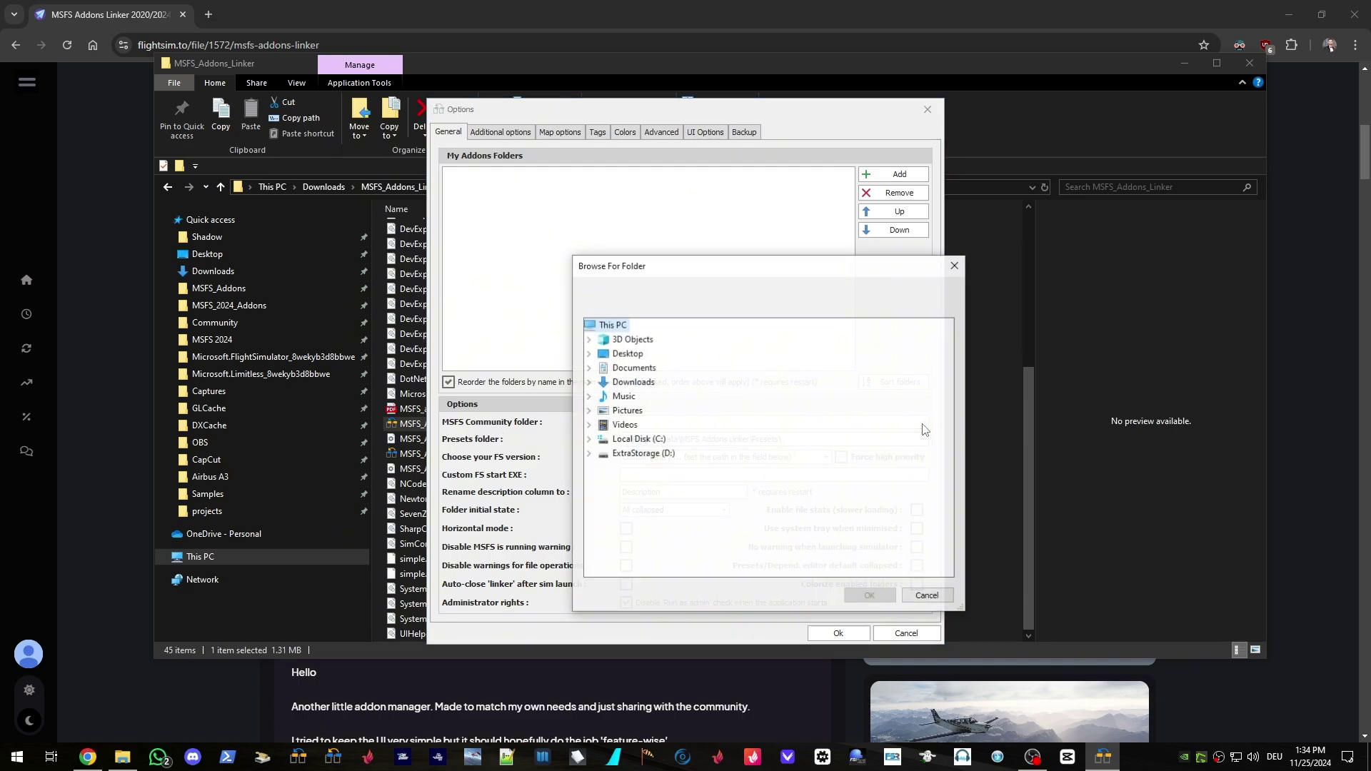
{"action": "left_click", "coordinate": [588, 454]}
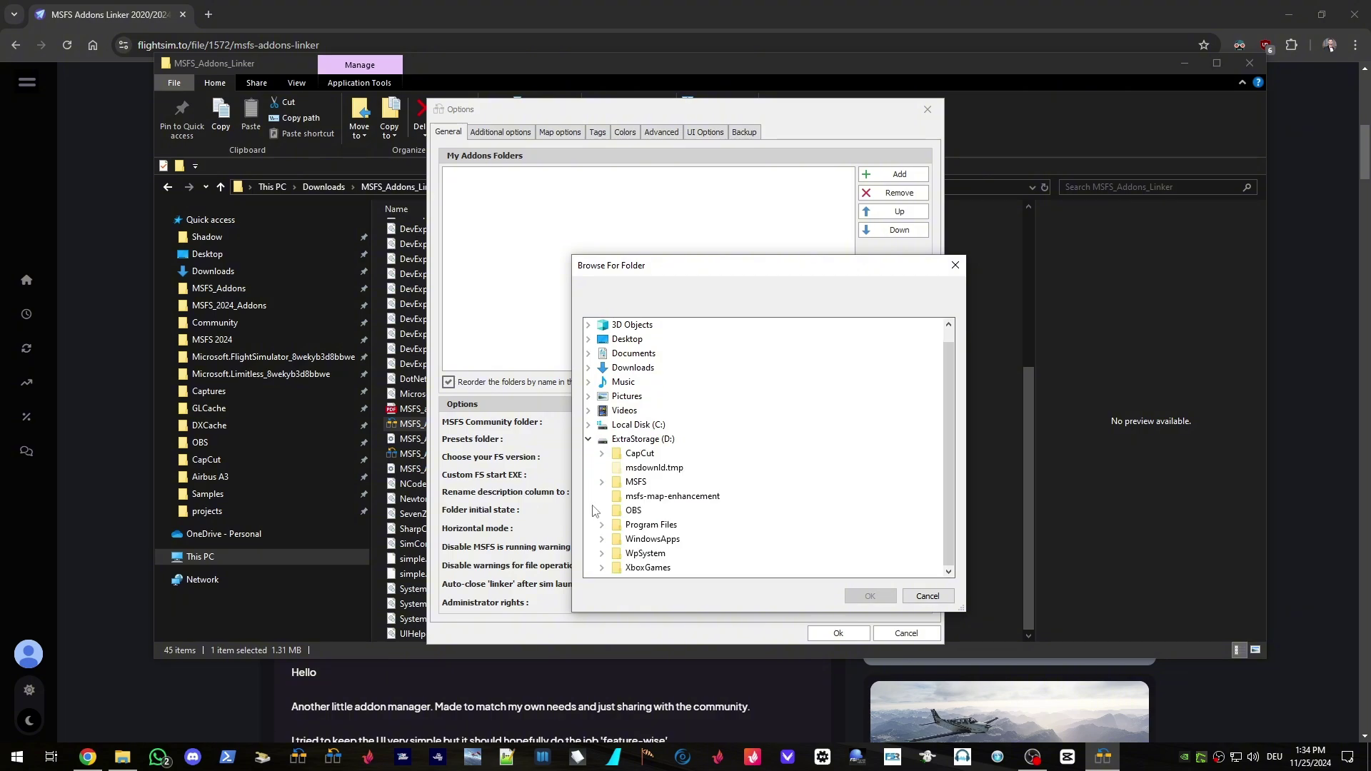
{"action": "left_click", "coordinate": [602, 482]}
{"action": "left_click", "coordinate": [616, 539]}
{"action": "double_click", "coordinate": [663, 554]}
{"action": "left_click", "coordinate": [883, 601]}
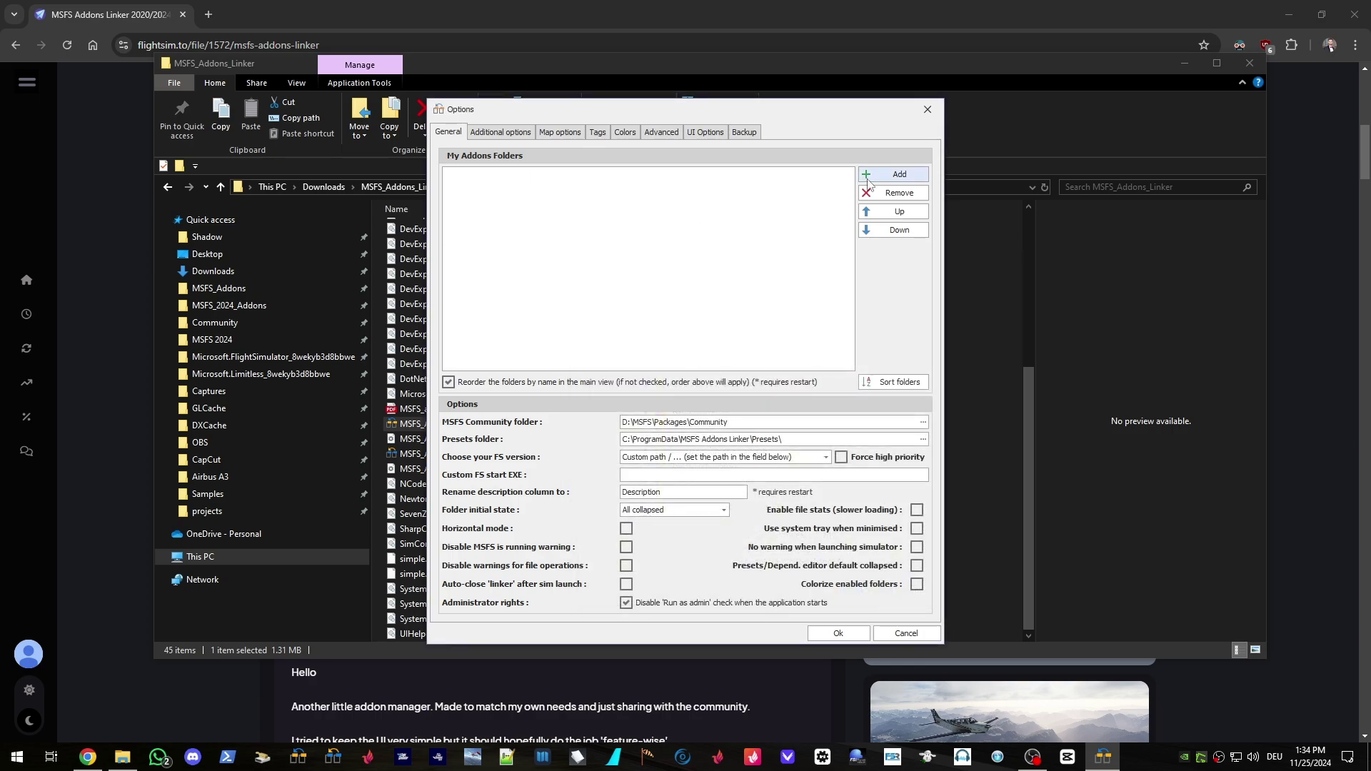
Add C:\Users\<user>\MSFS_Addons as an addons folder and save the Options.
{"action": "left_click", "coordinate": [895, 175]}
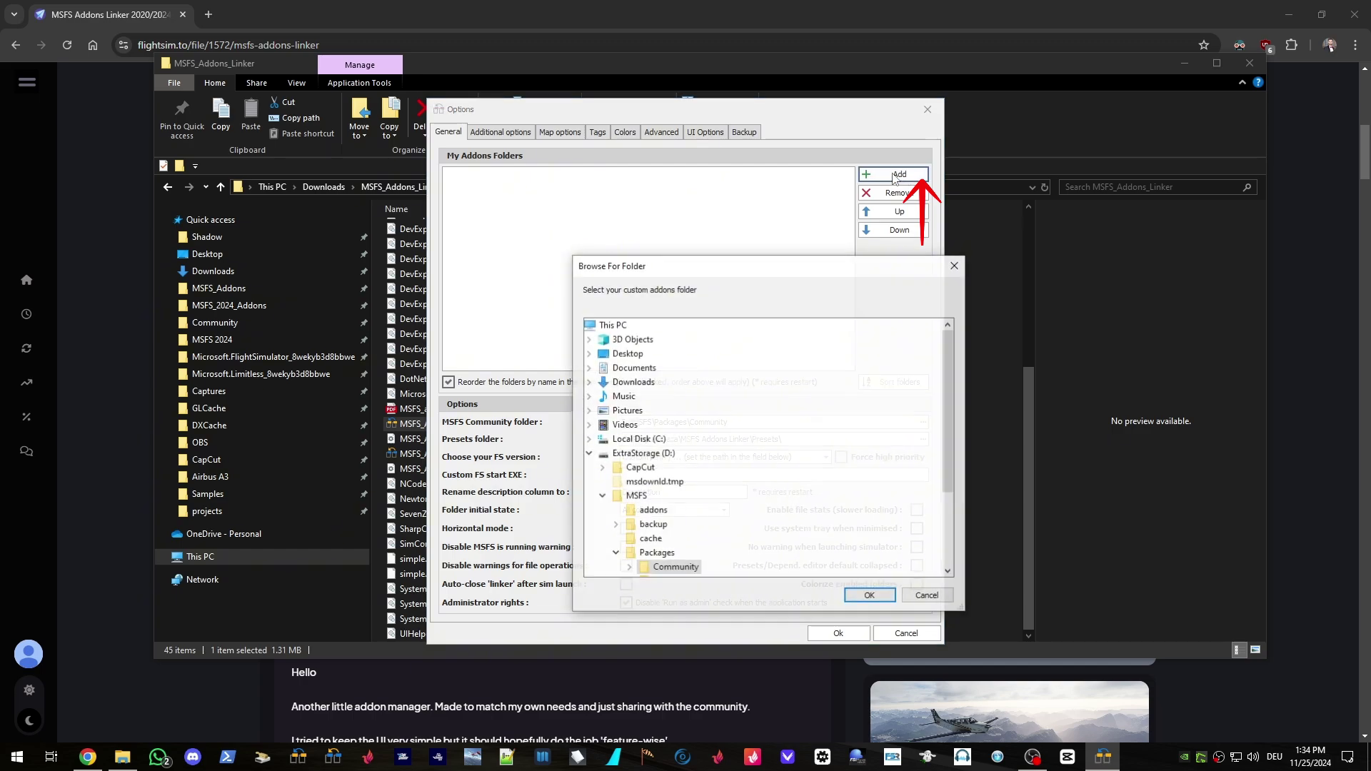
{"action": "left_click_drag", "start_coordinate": [751, 270], "coordinate": [653, 131]}
{"action": "left_click", "coordinate": [491, 315]}
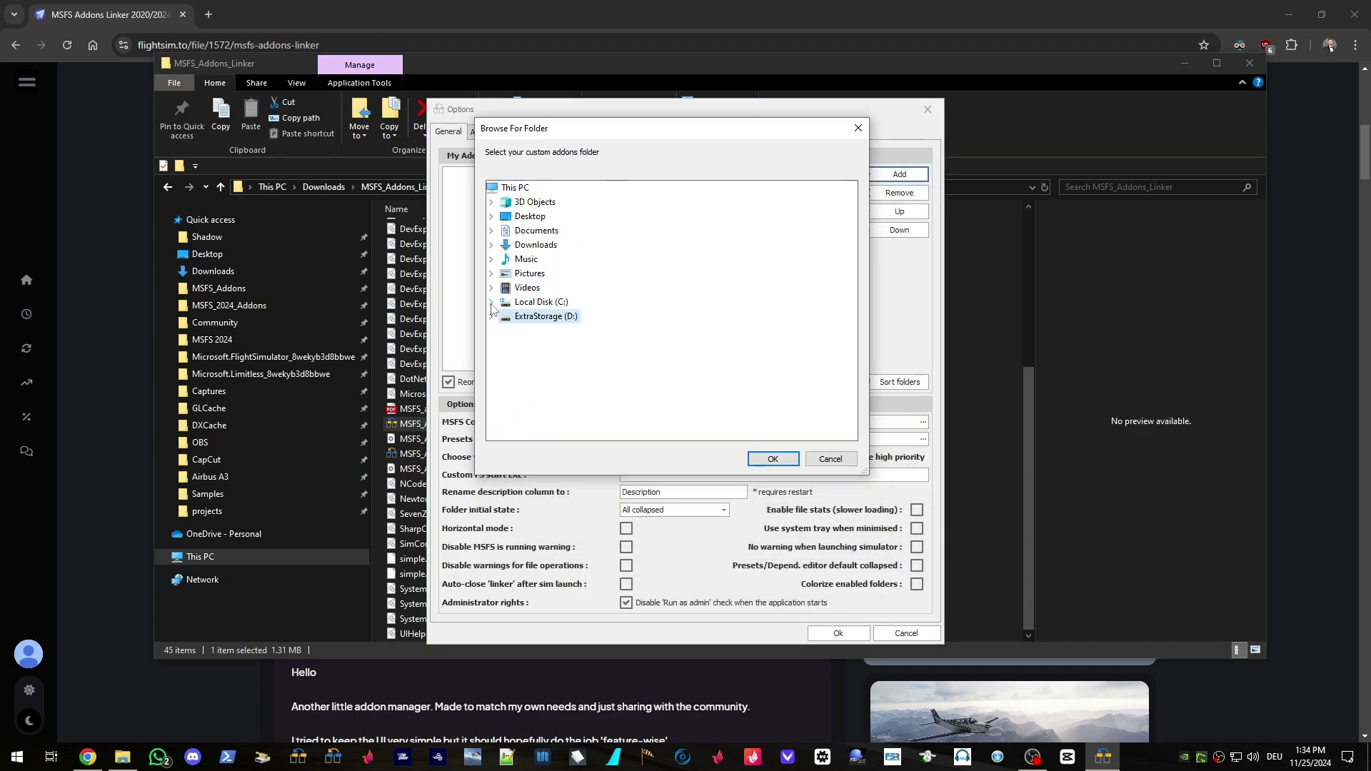
{"action": "left_click", "coordinate": [491, 303]}
{"action": "left_click", "coordinate": [506, 403]}
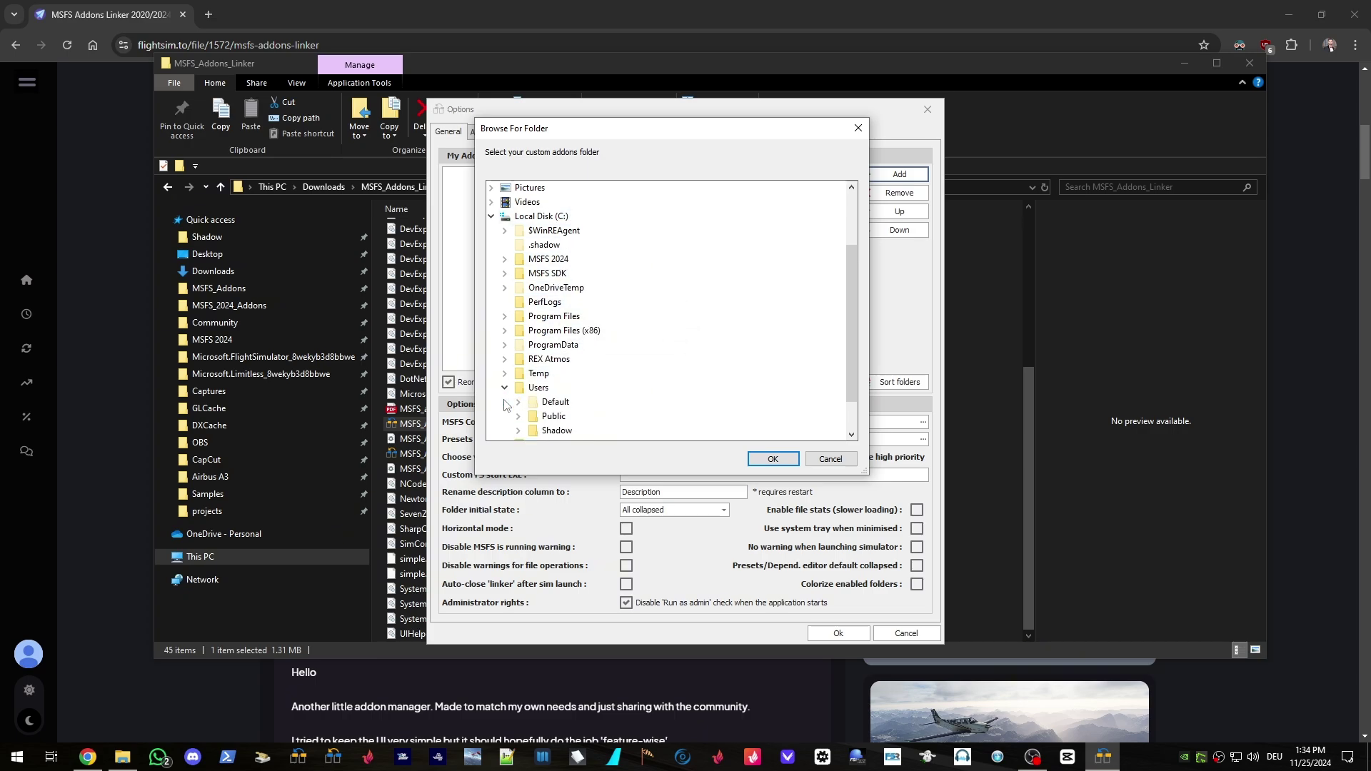
{"action": "left_click", "coordinate": [519, 430]}
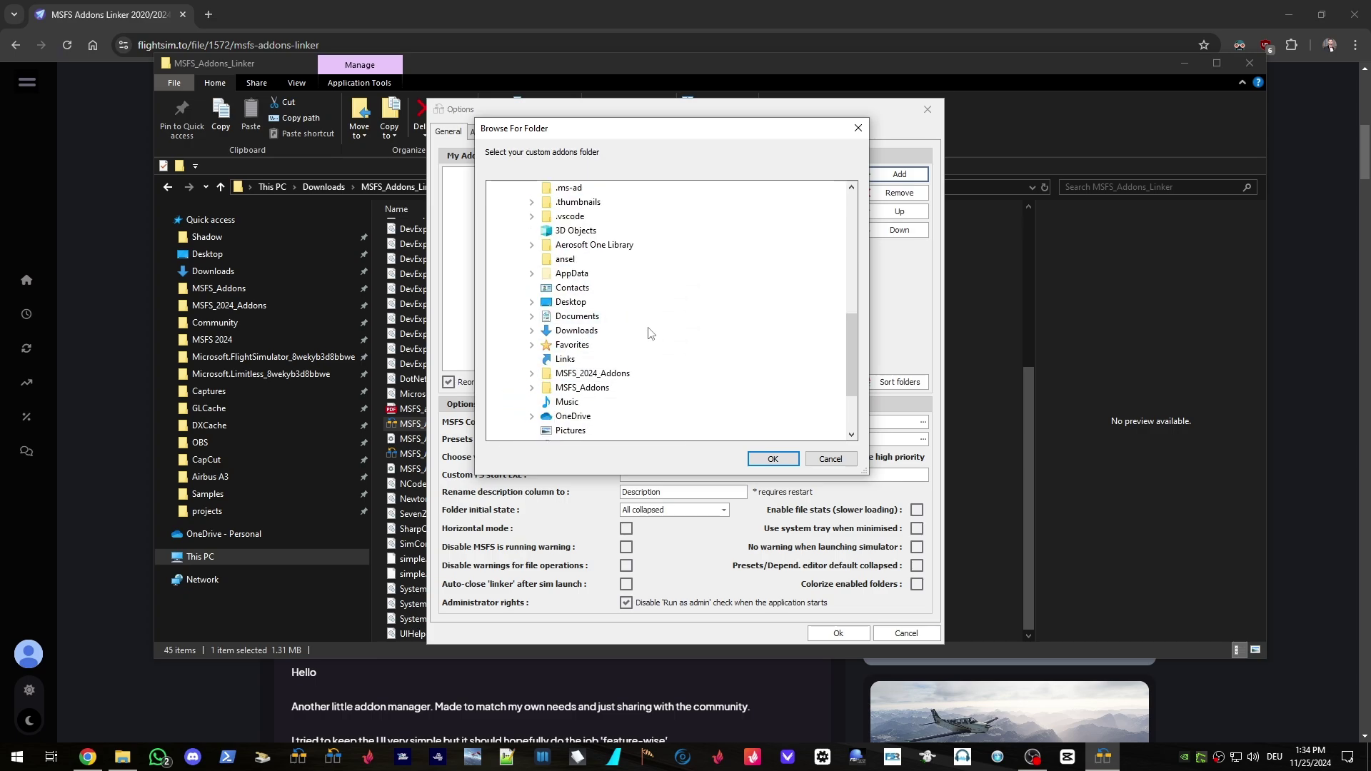
{"action": "left_click", "coordinate": [580, 388]}
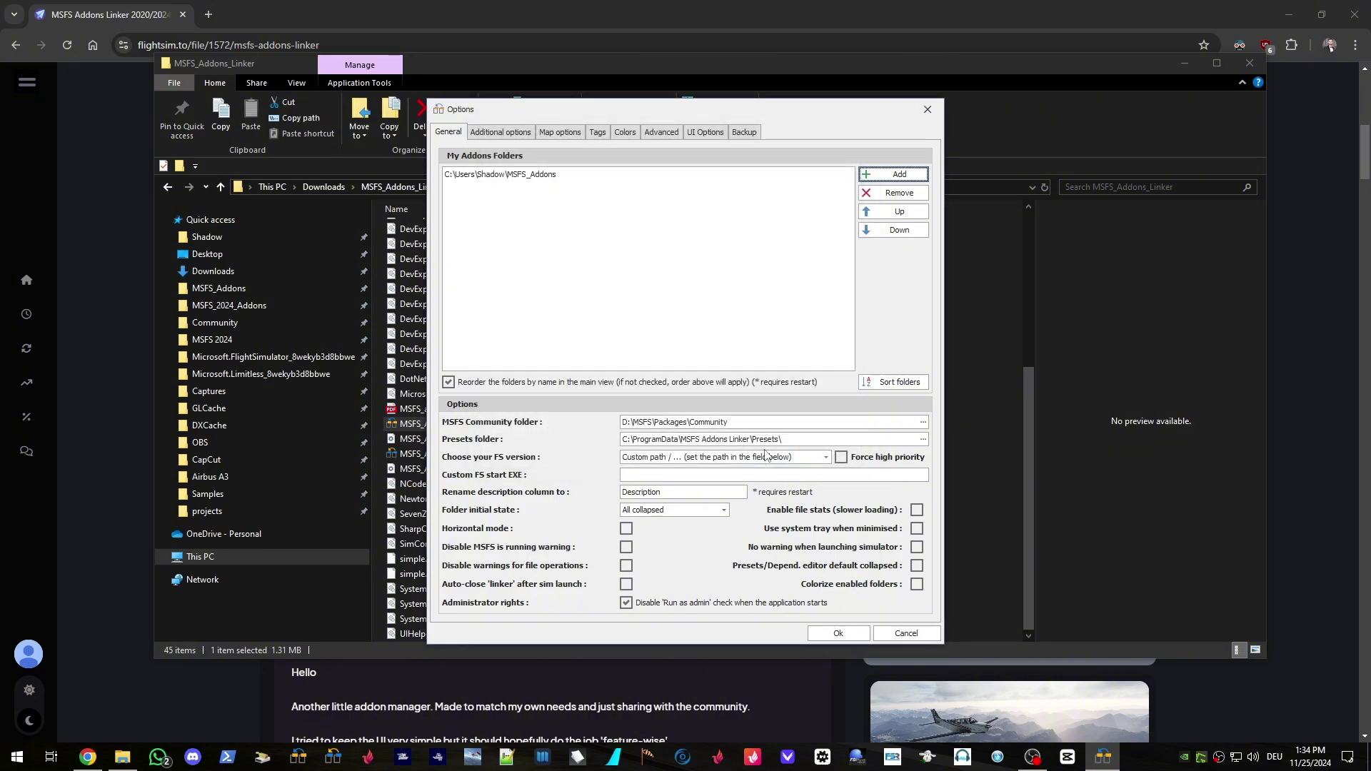
{"action": "left_click", "coordinate": [526, 177]}
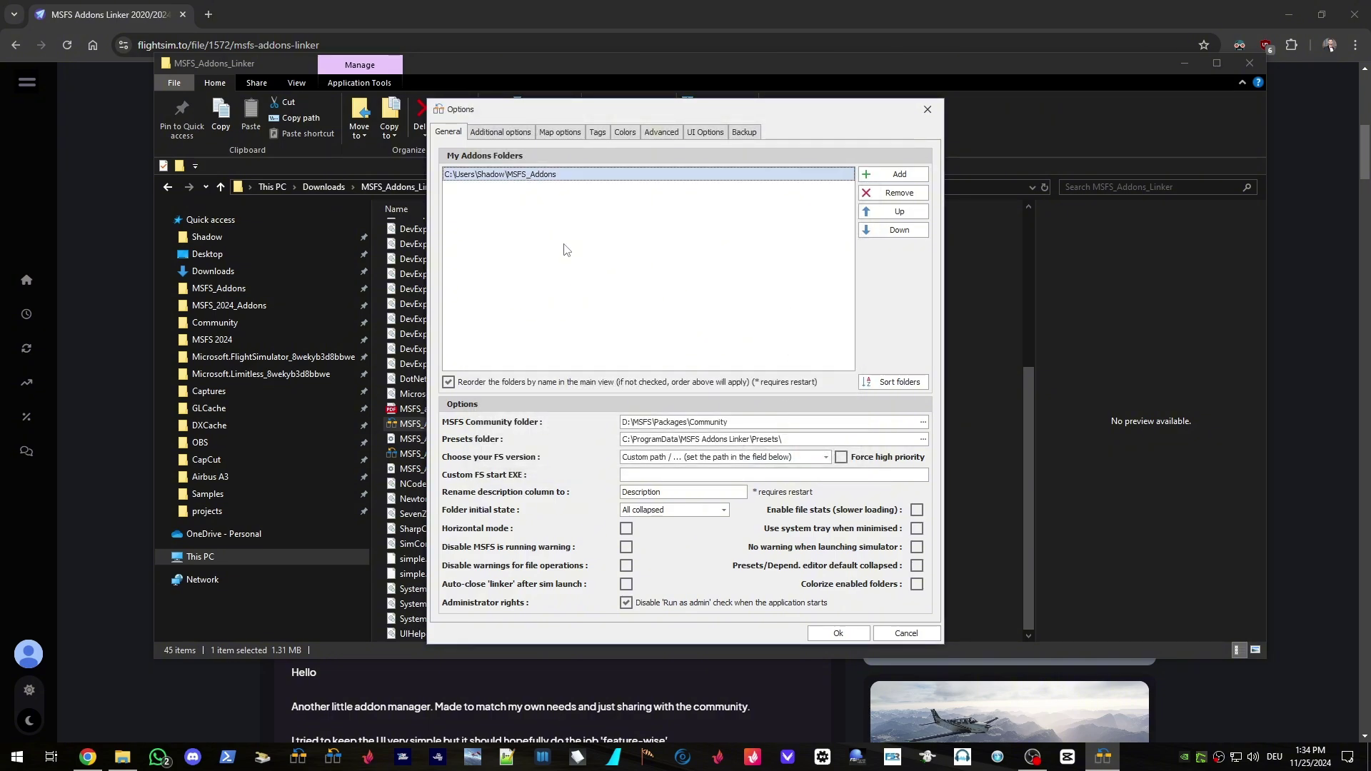
{"action": "left_click", "coordinate": [826, 640]}
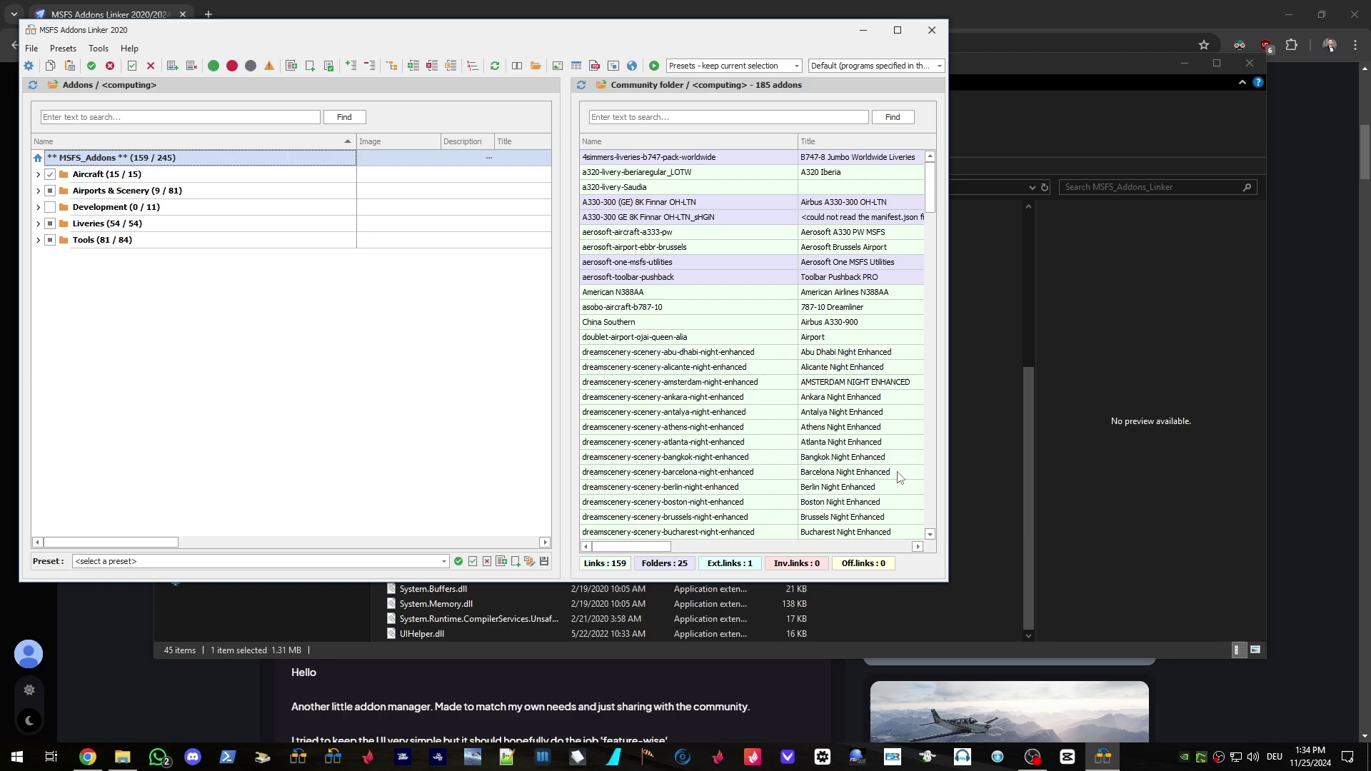
Maximize the Linker and expand Airports & Scenery > Germany to select Berlin.
{"action": "double_click", "coordinate": [697, 29]}
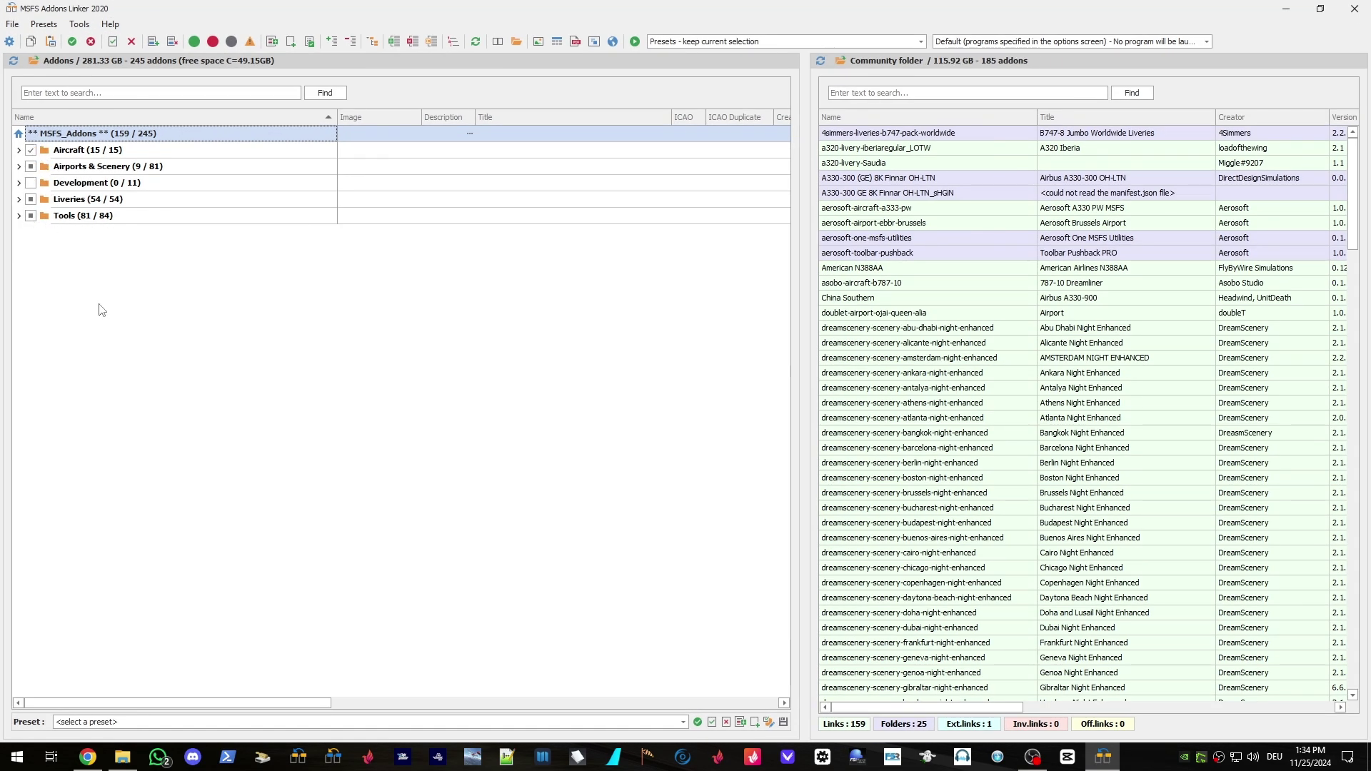
{"action": "left_click", "coordinate": [18, 167]}
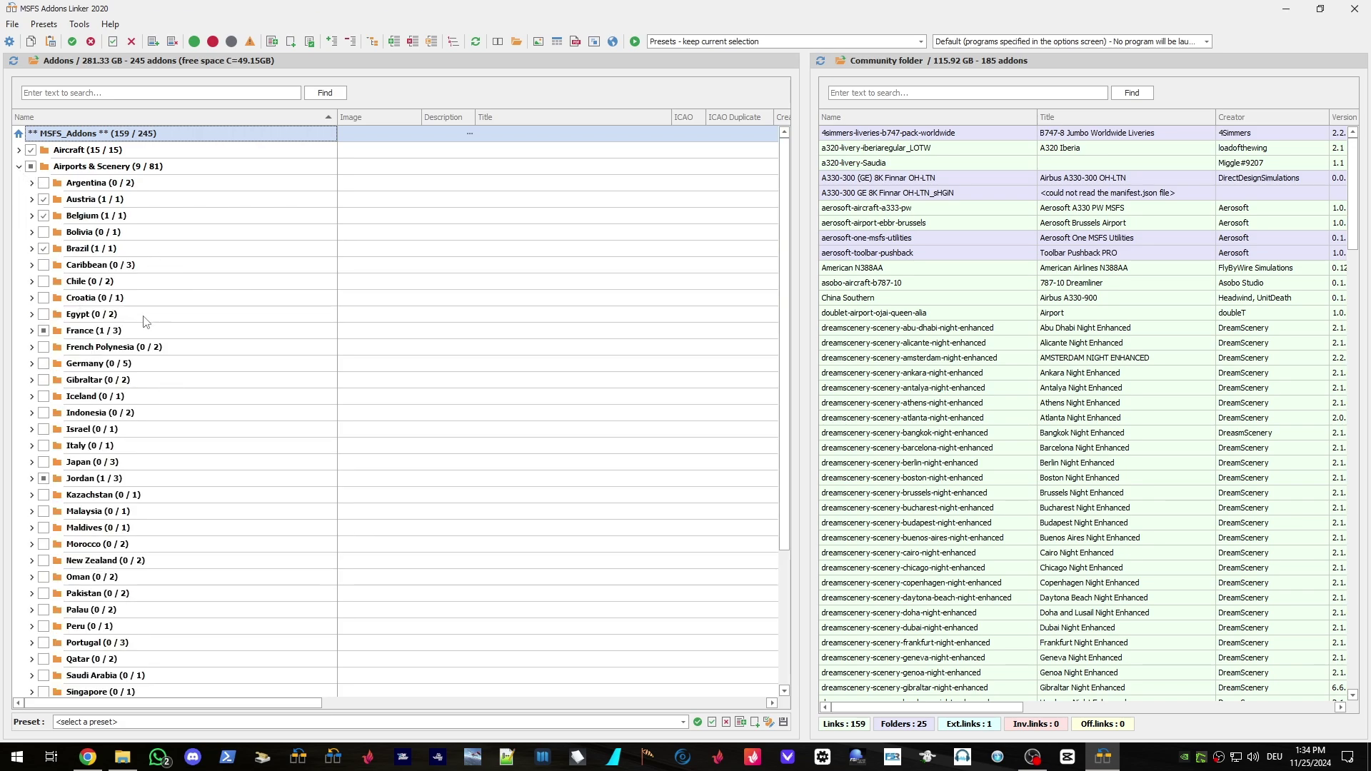
{"action": "left_click", "coordinate": [31, 364]}
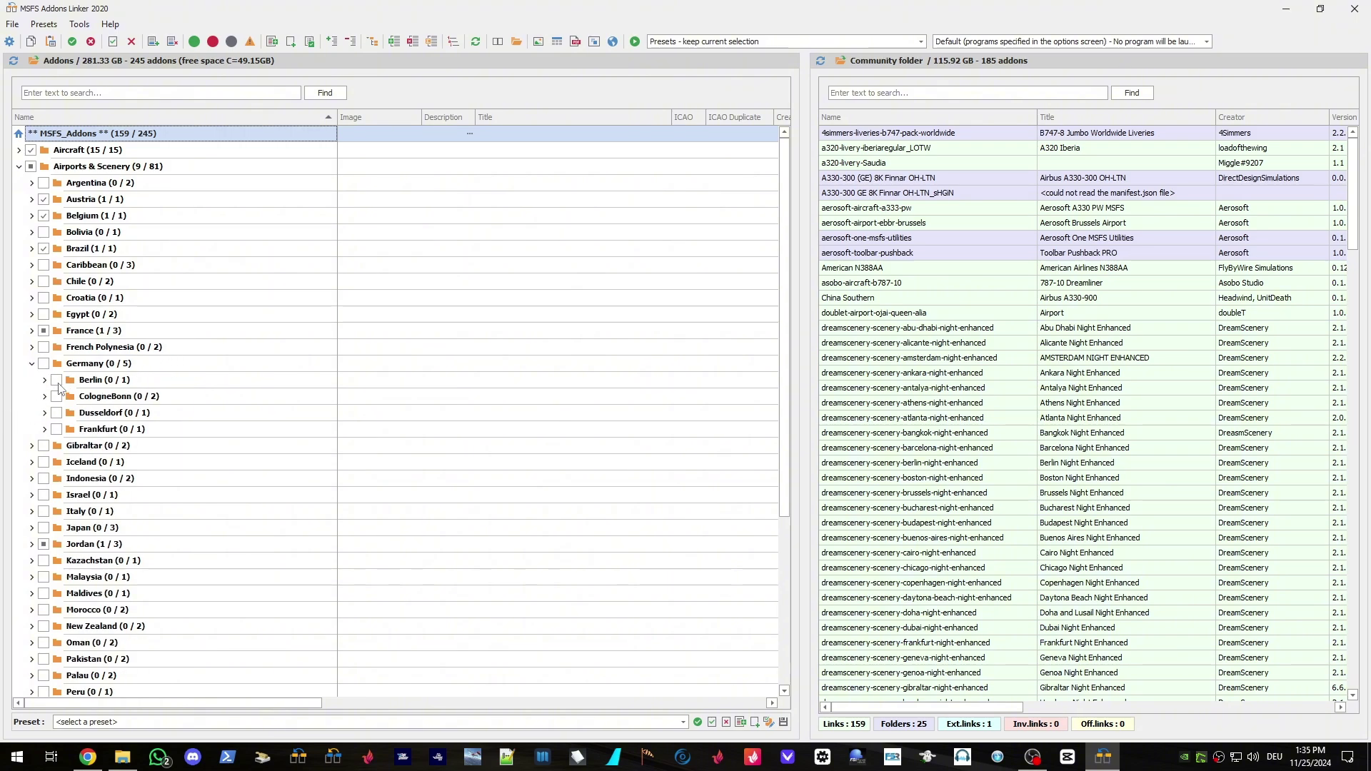
{"action": "left_click", "coordinate": [86, 366]}
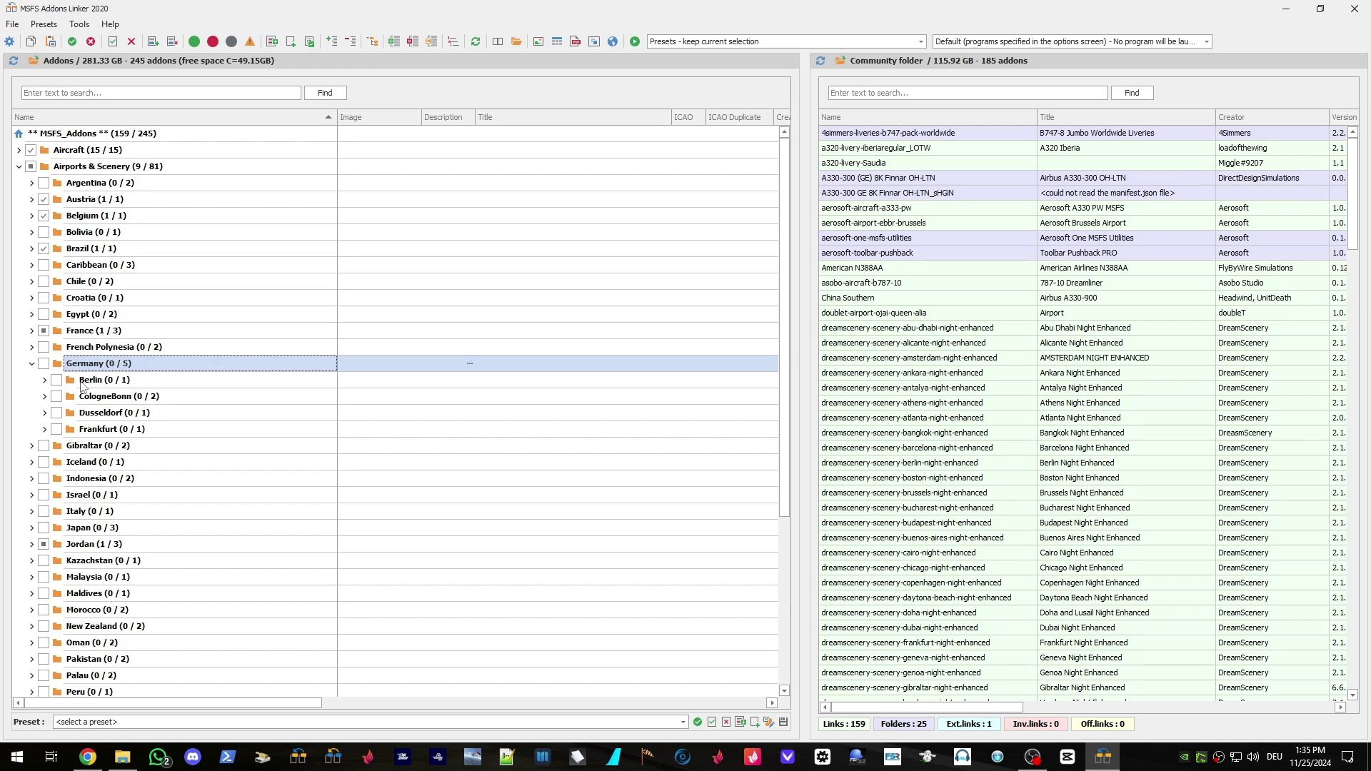
{"action": "left_click", "coordinate": [85, 382]}
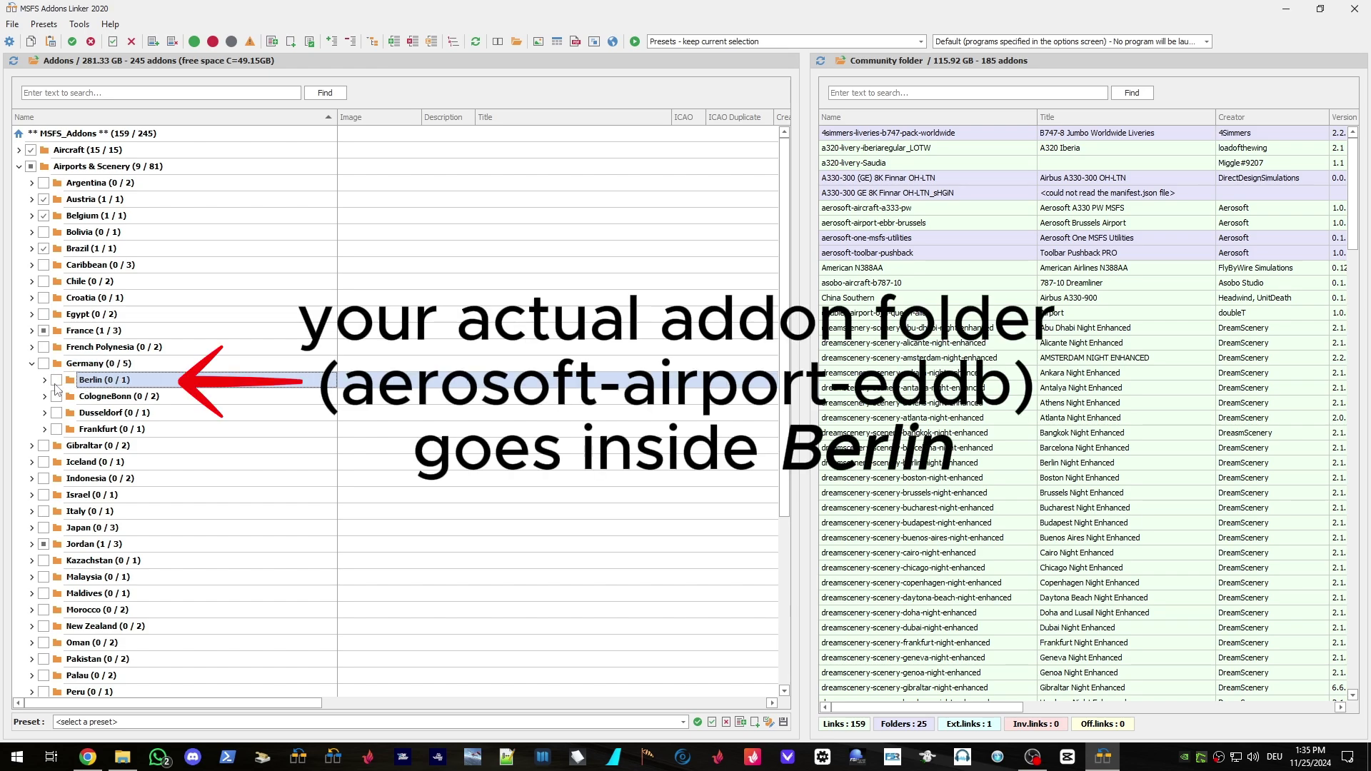
Tick Berlin to link aerosoft-airport-eddb-berlin-brandenburg into Community.
{"action": "left_click", "coordinate": [56, 382]}
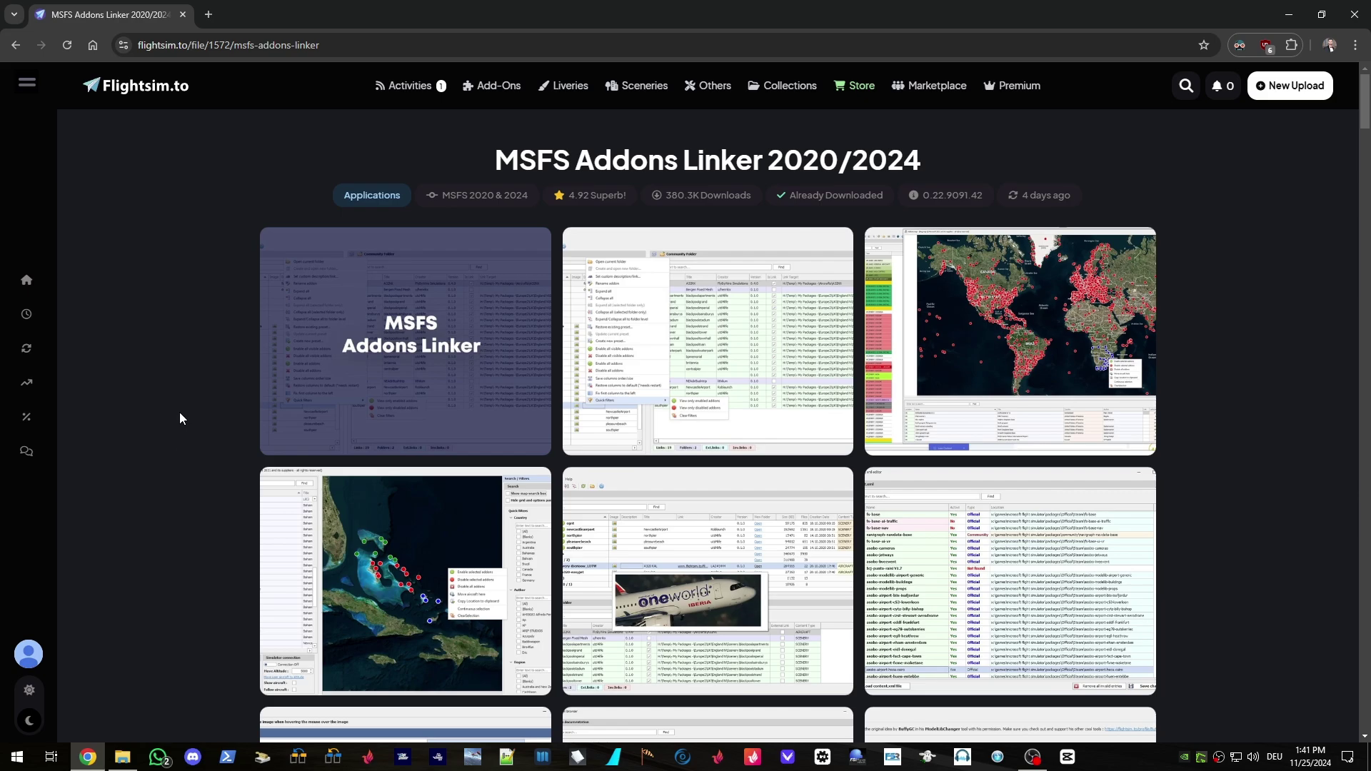
Bring up the MSFS_Addons_Linker folder and select MSFS_AddonsLinker_2024.exe.
{"action": "left_click_drag", "start_coordinate": [493, 167], "coordinate": [944, 162]}
{"action": "left_click", "coordinate": [805, 168]}
{"action": "left_click", "coordinate": [122, 756]}
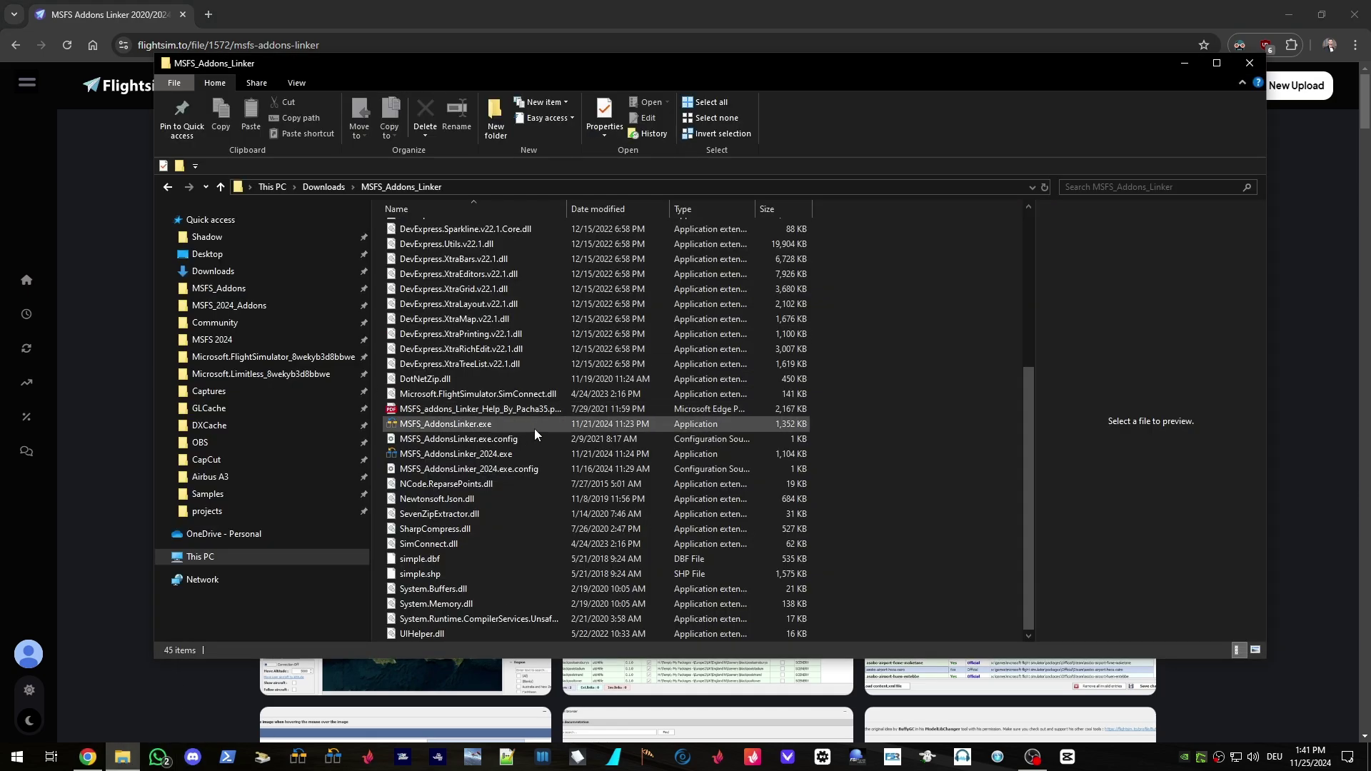
{"action": "left_click", "coordinate": [467, 457]}
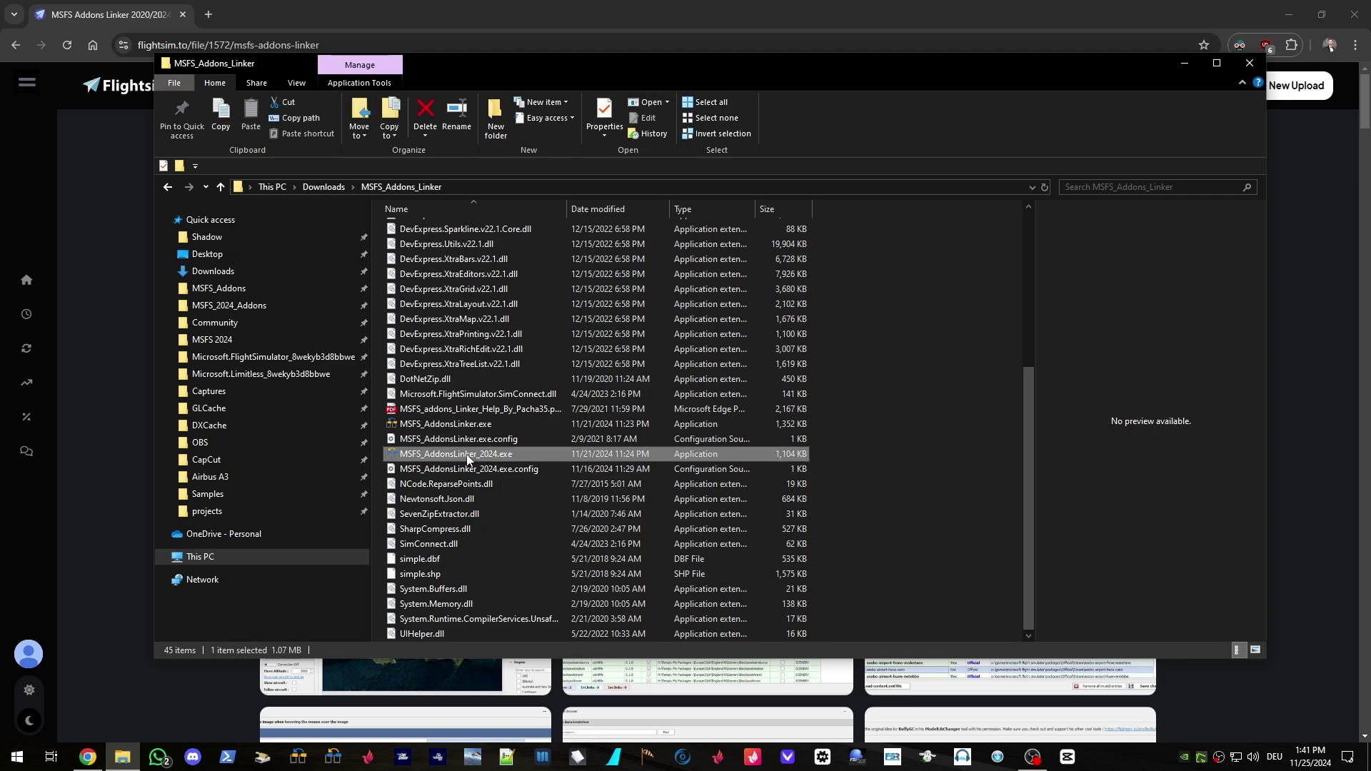
Launch MSFS Addons Linker 2024 and point its MSFS 2024 Community folder to C:\MSFS 2024\Community.
{"action": "double_click", "coordinate": [468, 457]}
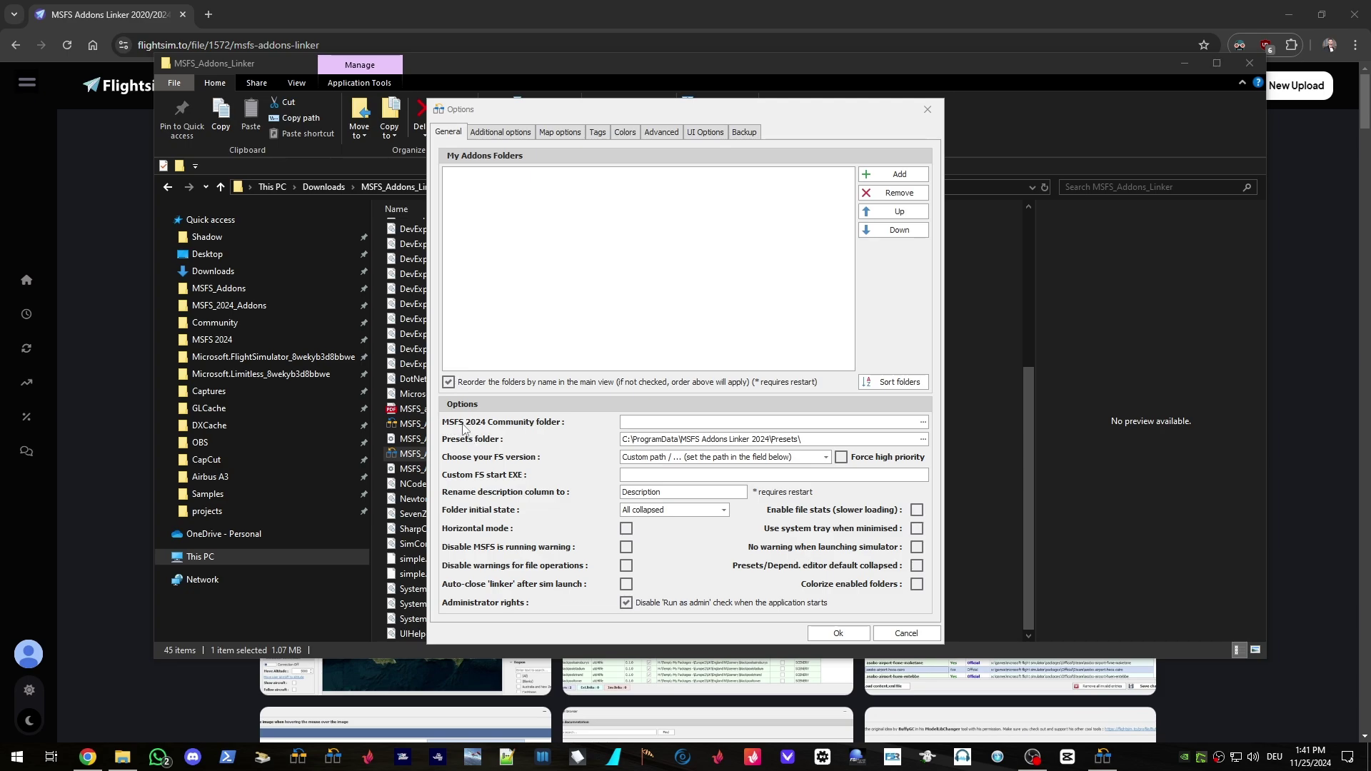
{"action": "left_click", "coordinate": [923, 422]}
{"action": "left_click", "coordinate": [589, 440]}
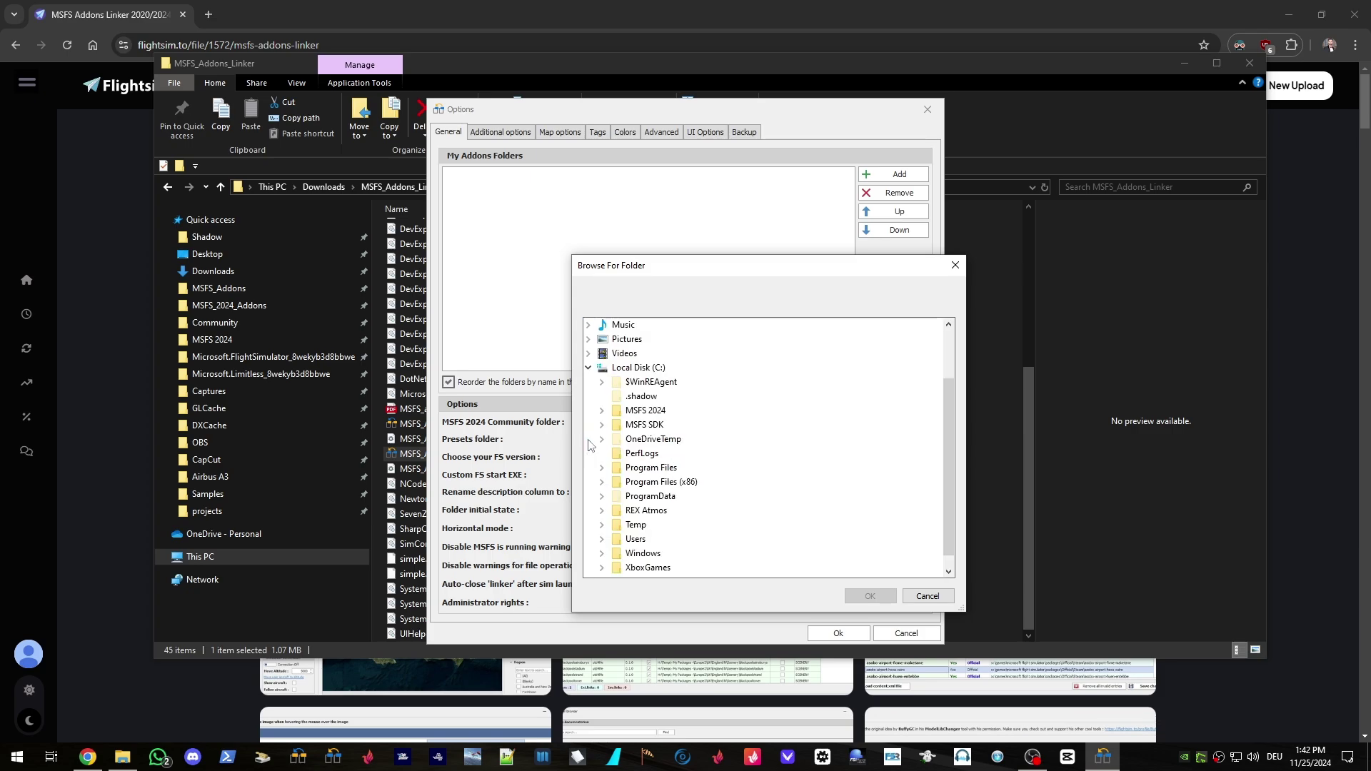
{"action": "left_click", "coordinate": [600, 411]}
{"action": "double_click", "coordinate": [660, 425]}
{"action": "left_click", "coordinate": [870, 596]}
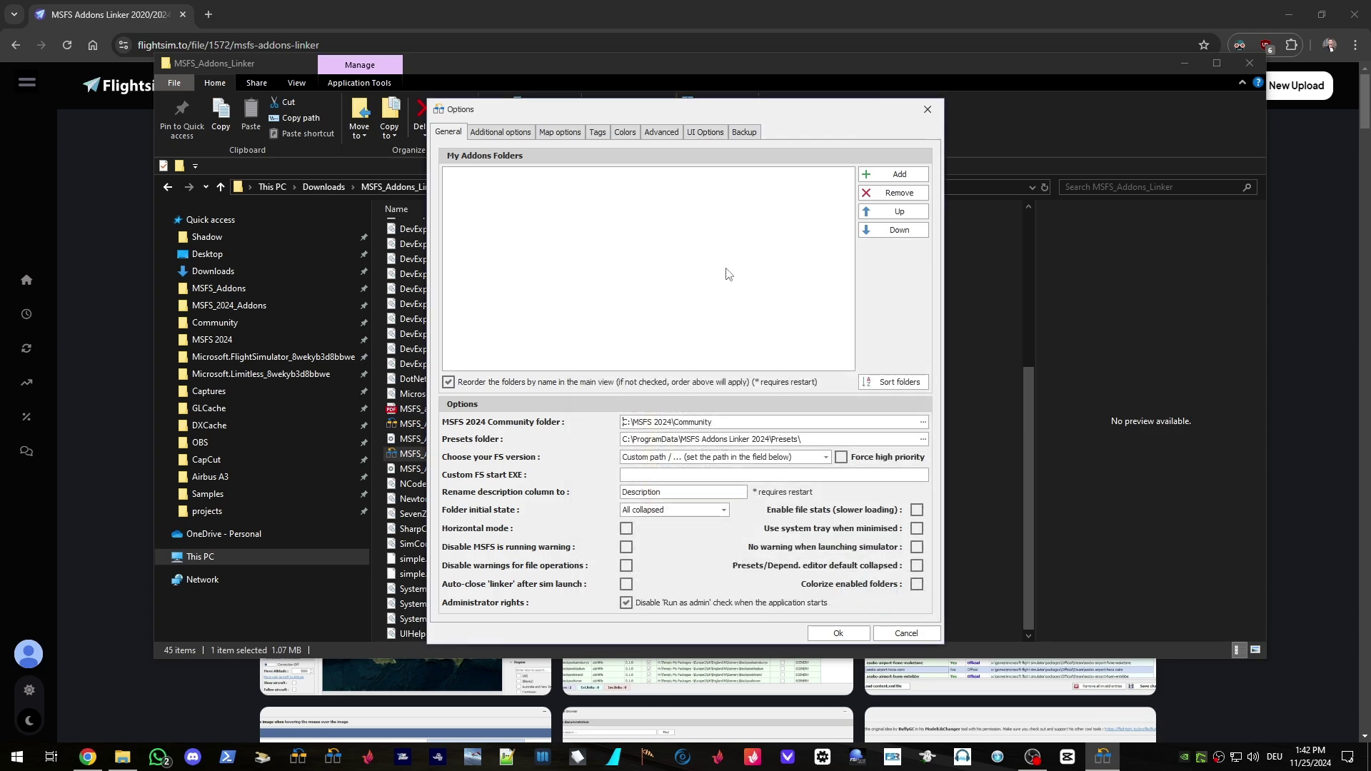
Add the user profile's MSFS_2024_Addons folder under My Addons Folders and save the options.
{"action": "left_click", "coordinate": [895, 176]}
{"action": "left_click_drag", "start_coordinate": [723, 257], "coordinate": [618, 186]}
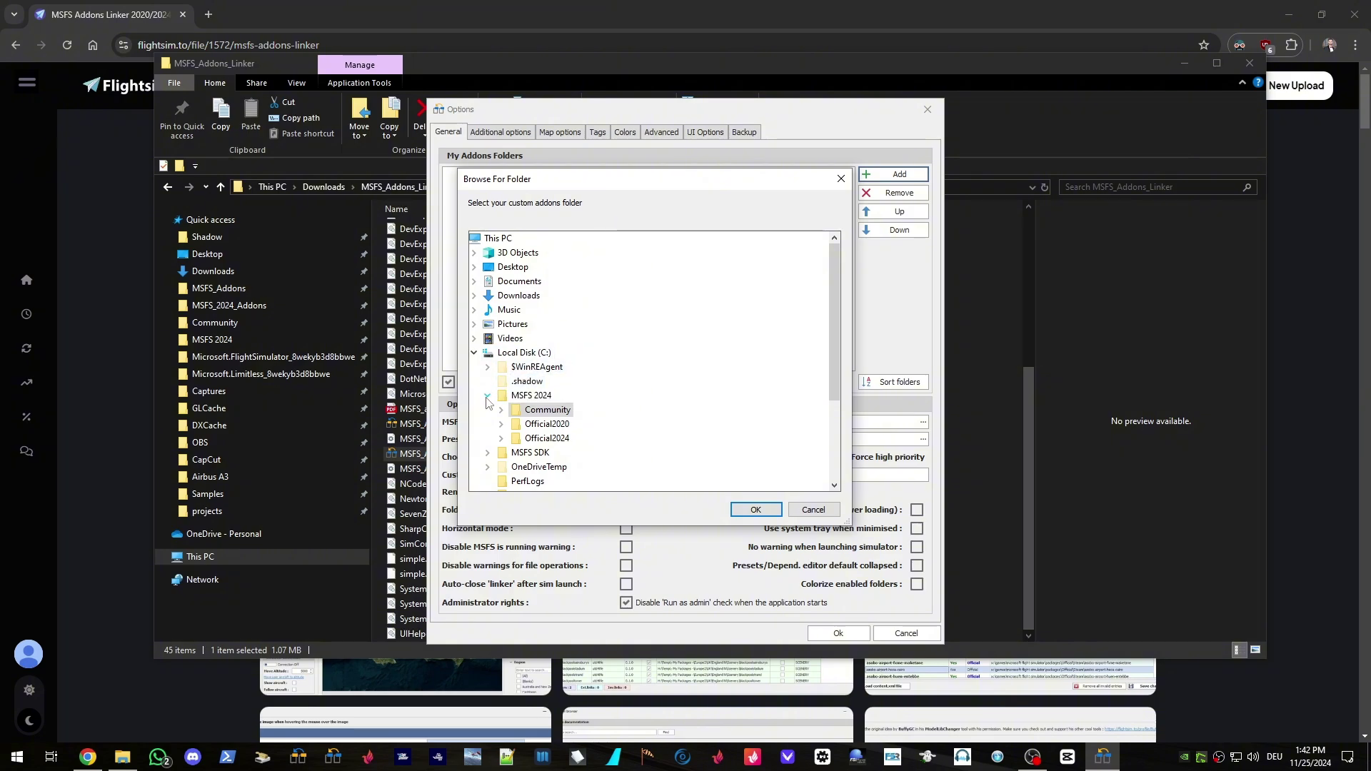
{"action": "scroll", "coordinate": [495, 436], "scroll_direction": "down", "scroll_amount": 3}
{"action": "left_click", "coordinate": [488, 439]}
{"action": "scroll", "coordinate": [491, 439], "scroll_direction": "down", "scroll_amount": 1}
{"action": "left_click", "coordinate": [501, 438]}
{"action": "scroll", "coordinate": [494, 407], "scroll_direction": "down", "scroll_amount": 1}
{"action": "left_click", "coordinate": [575, 425]}
{"action": "double_click", "coordinate": [575, 424]}
{"action": "left_click", "coordinate": [749, 511]}
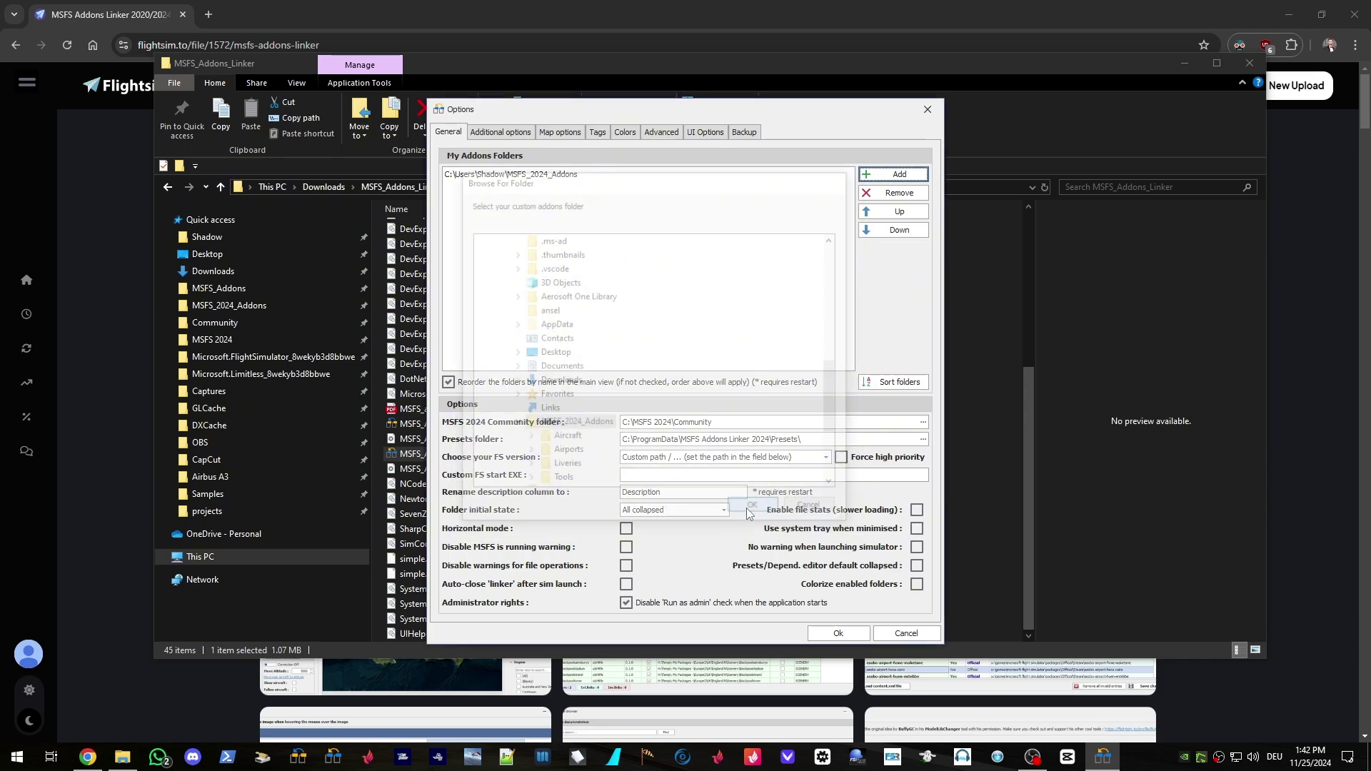
{"action": "left_click", "coordinate": [815, 634]}
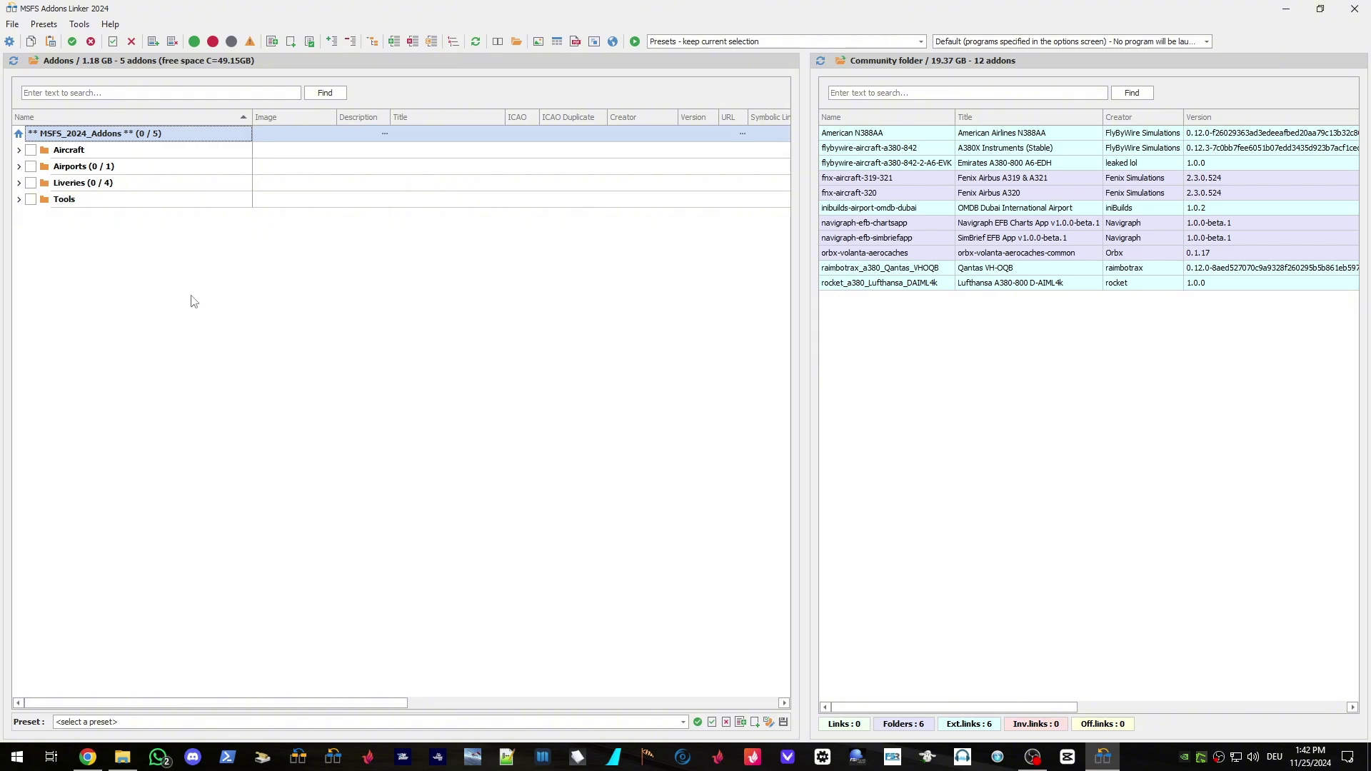
From Tools > Options, add the profile's MSFS_Addons folder as a second addons folder and save.
{"action": "left_click", "coordinate": [80, 25]}
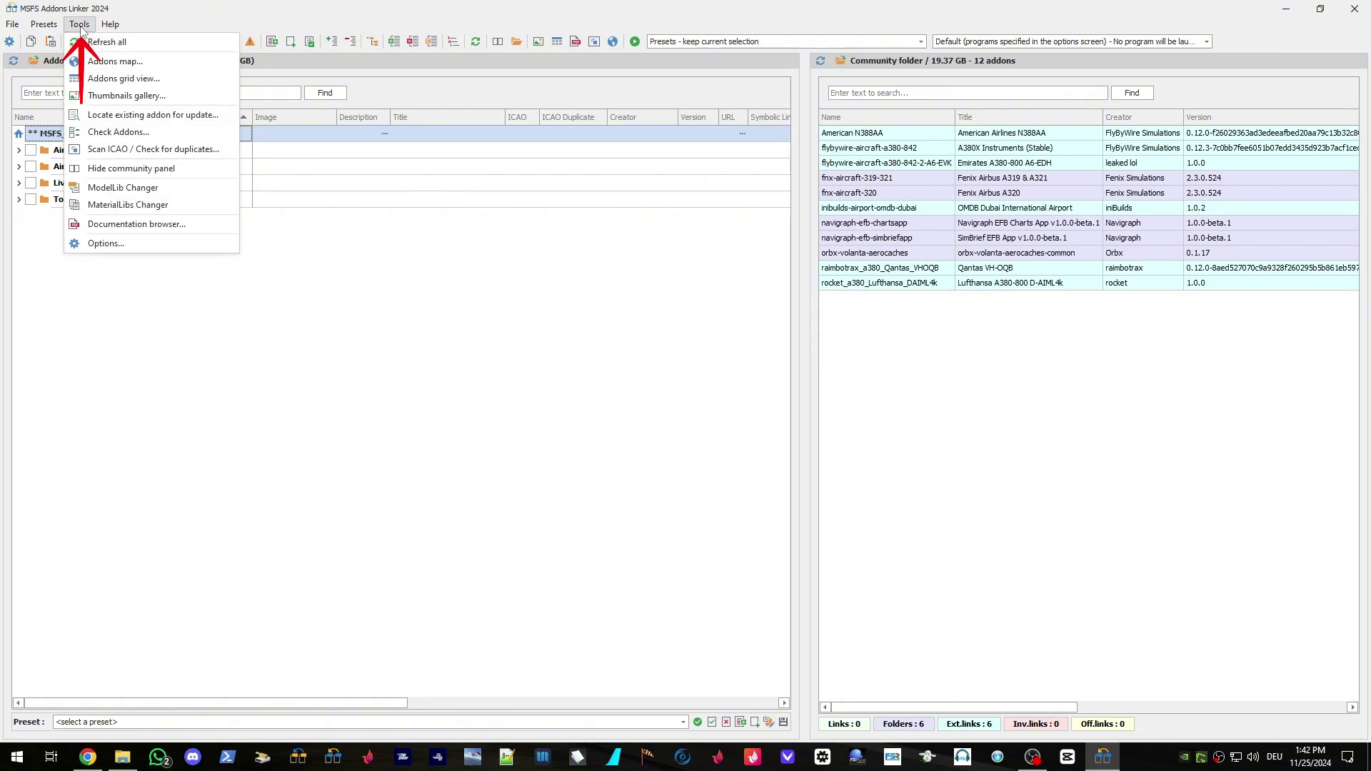
{"action": "left_click", "coordinate": [101, 244]}
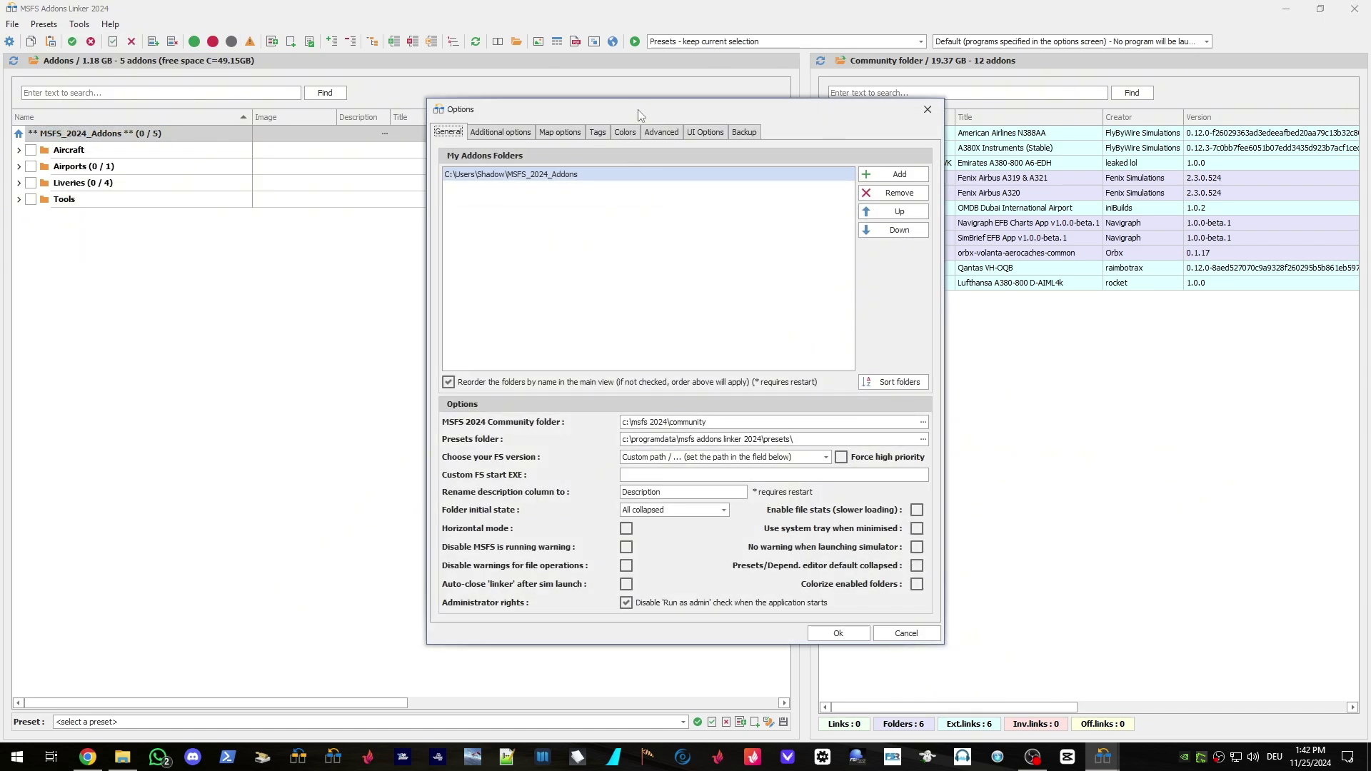
{"action": "left_click_drag", "start_coordinate": [639, 108], "coordinate": [611, 124]}
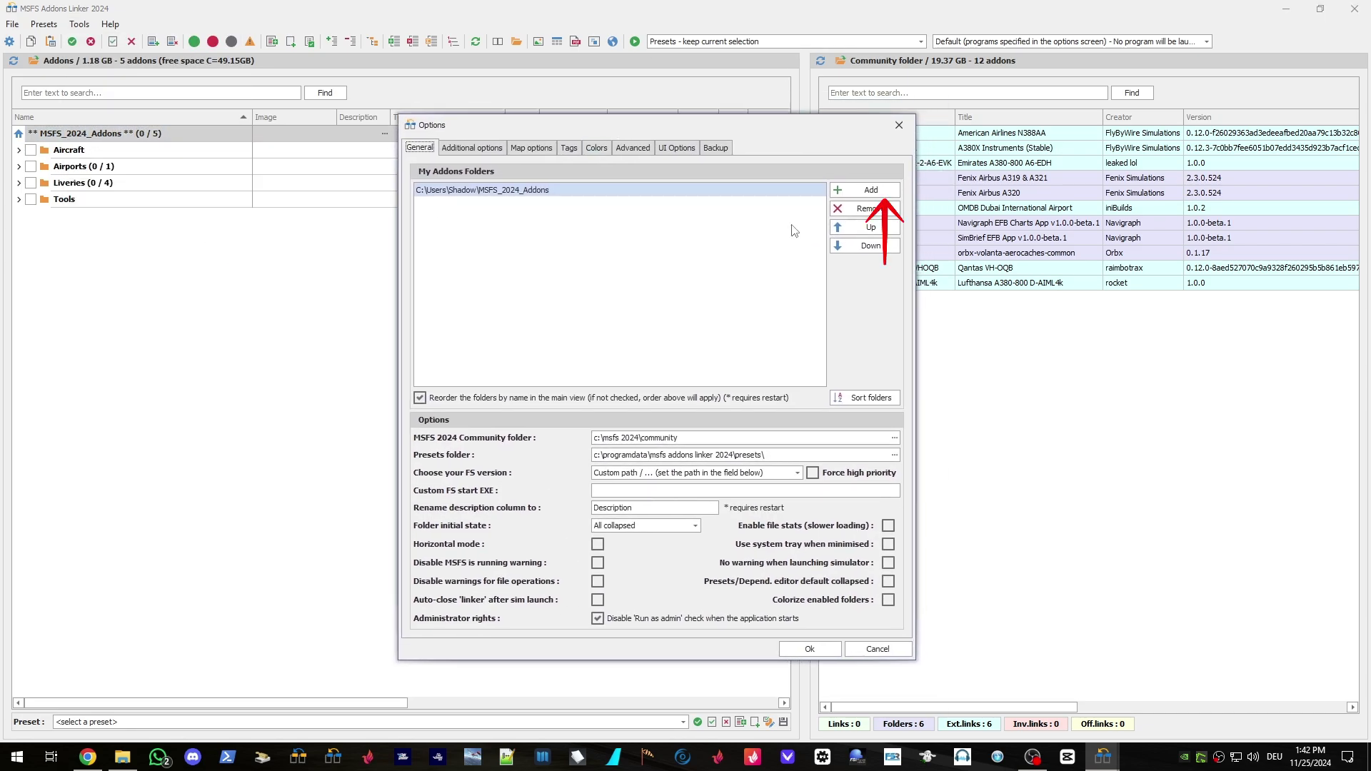
{"action": "left_click", "coordinate": [857, 193]}
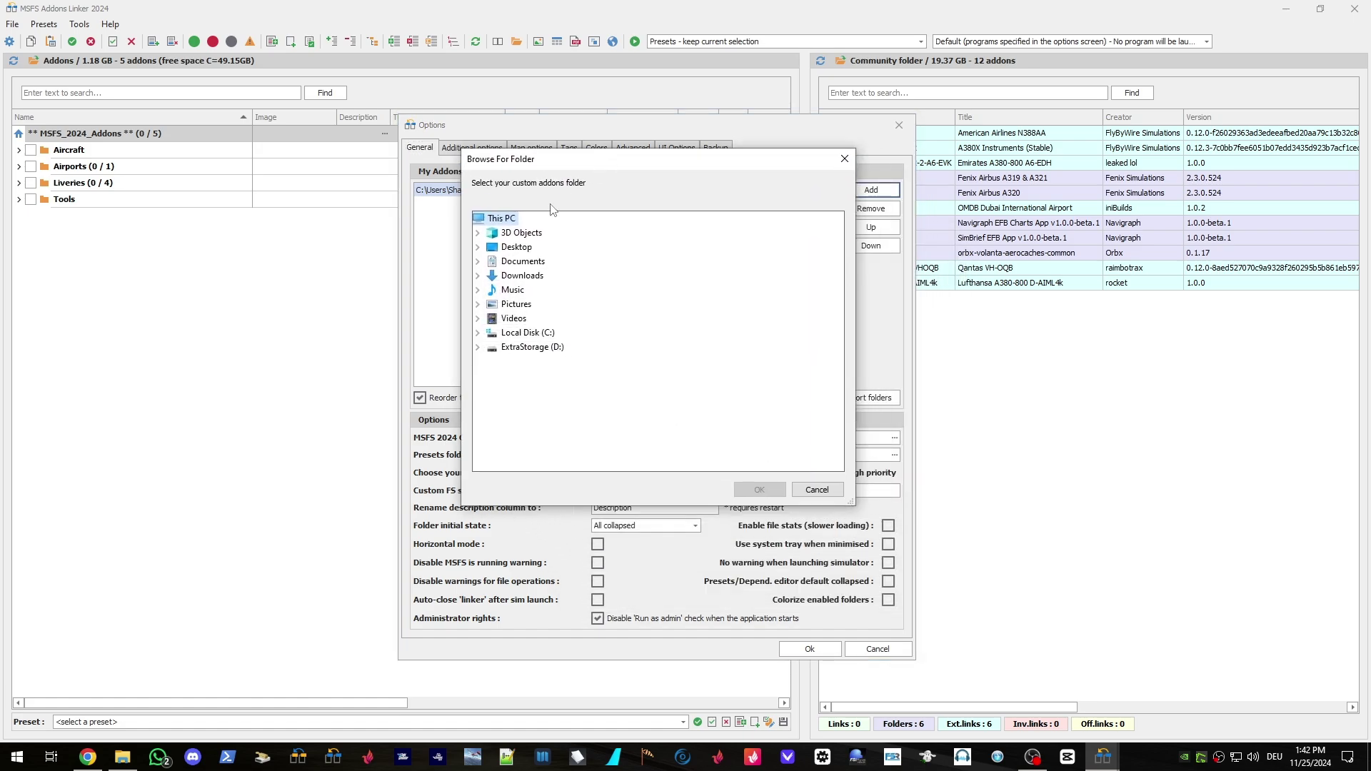
{"action": "left_click", "coordinate": [477, 333]}
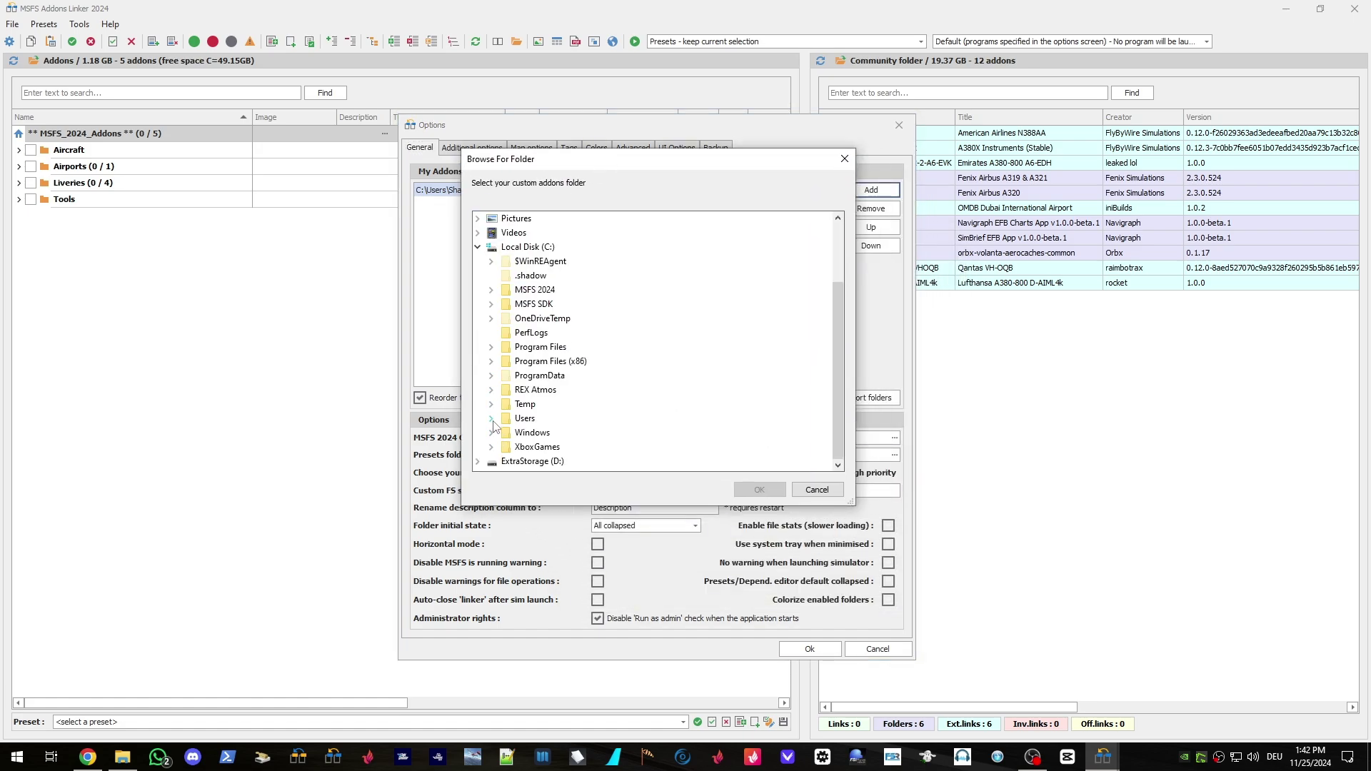
{"action": "left_click", "coordinate": [492, 420]}
{"action": "left_click", "coordinate": [504, 419]}
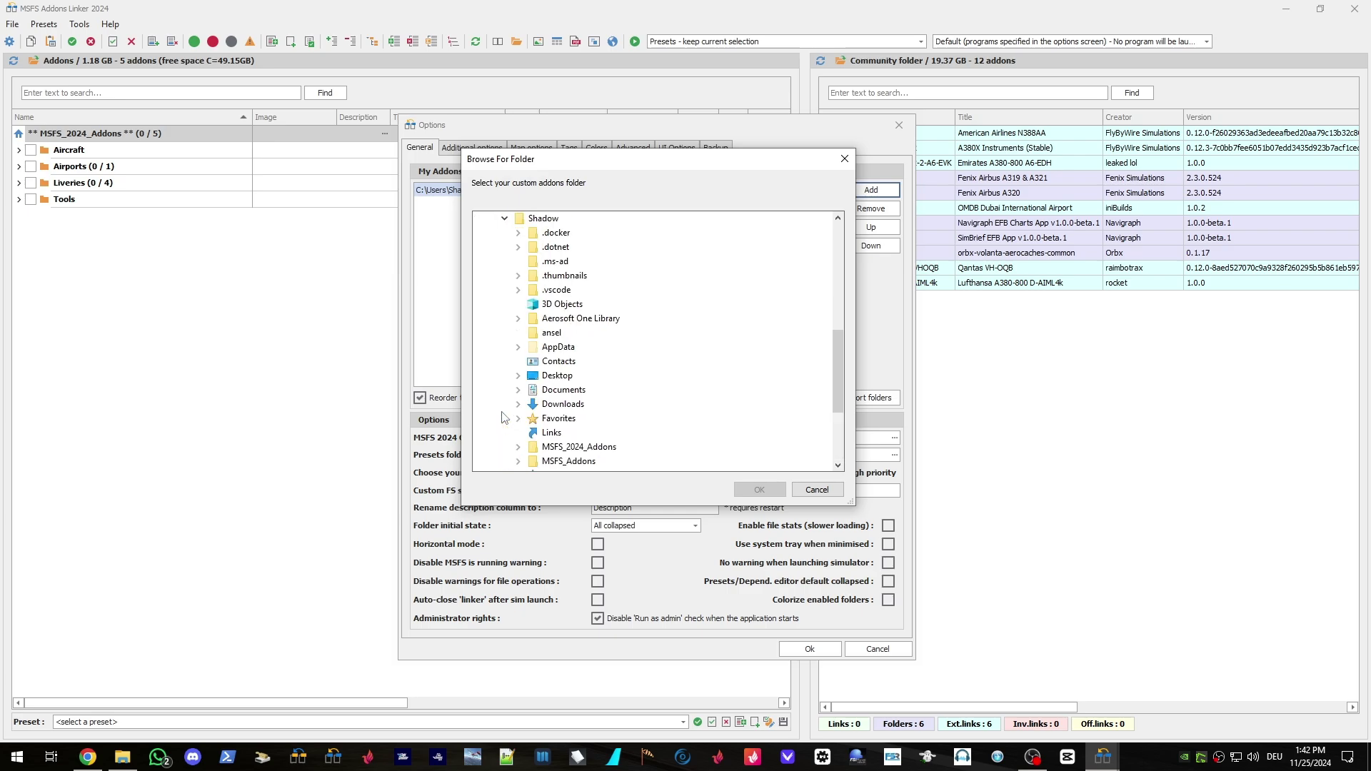
{"action": "scroll", "coordinate": [500, 417], "scroll_direction": "down", "scroll_amount": 2}
{"action": "double_click", "coordinate": [569, 422]}
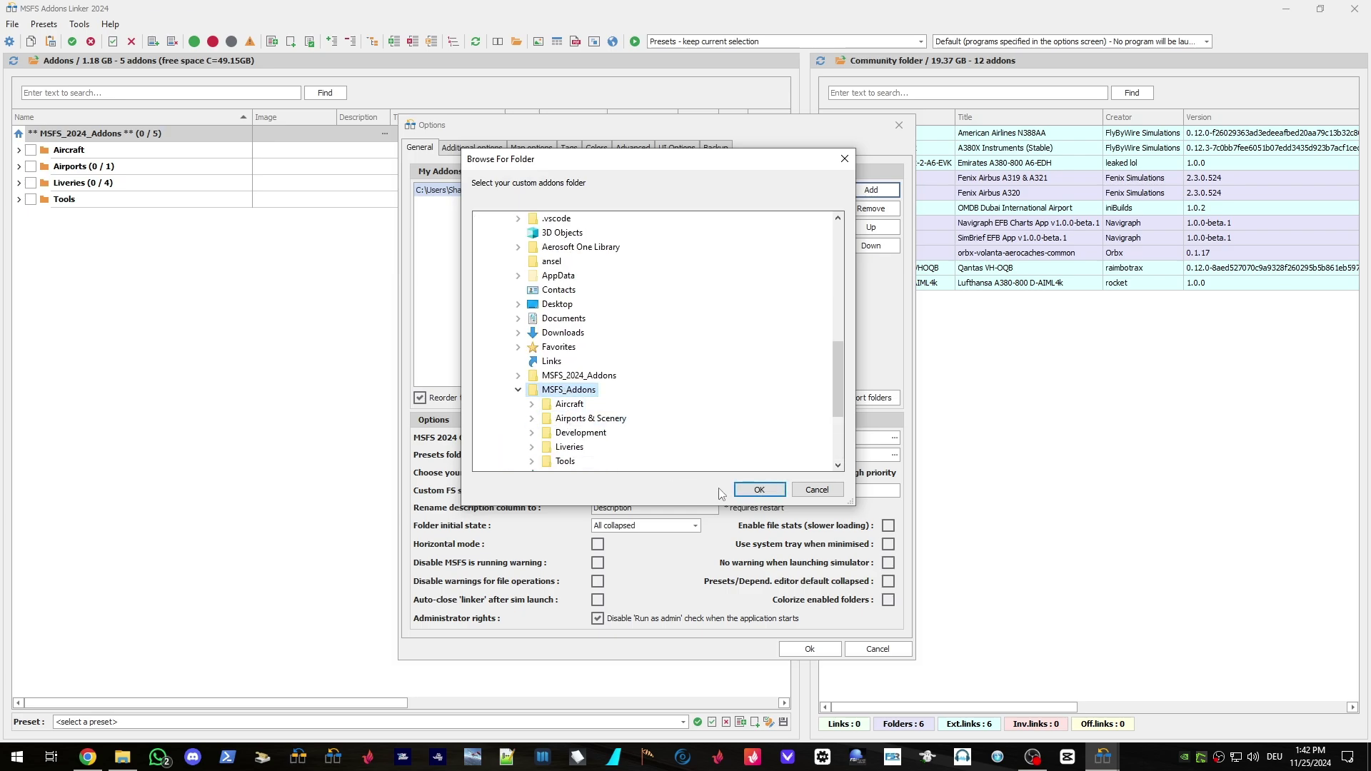
{"action": "left_click", "coordinate": [756, 490]}
{"action": "left_click", "coordinate": [804, 649]}
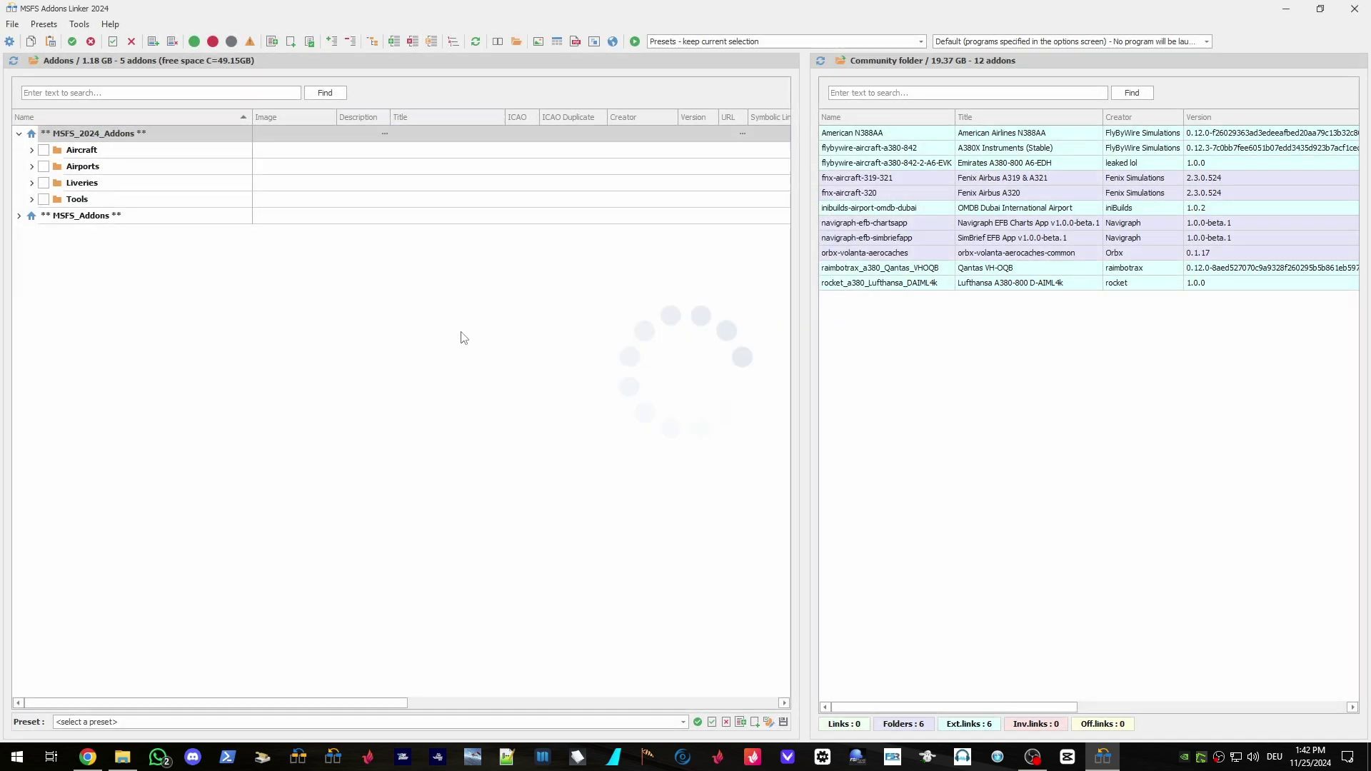
Expand MSFS_Addons > Aircraft > FlyByWire and toggle the A380-842 link off and back on.
{"action": "left_click", "coordinate": [72, 217]}
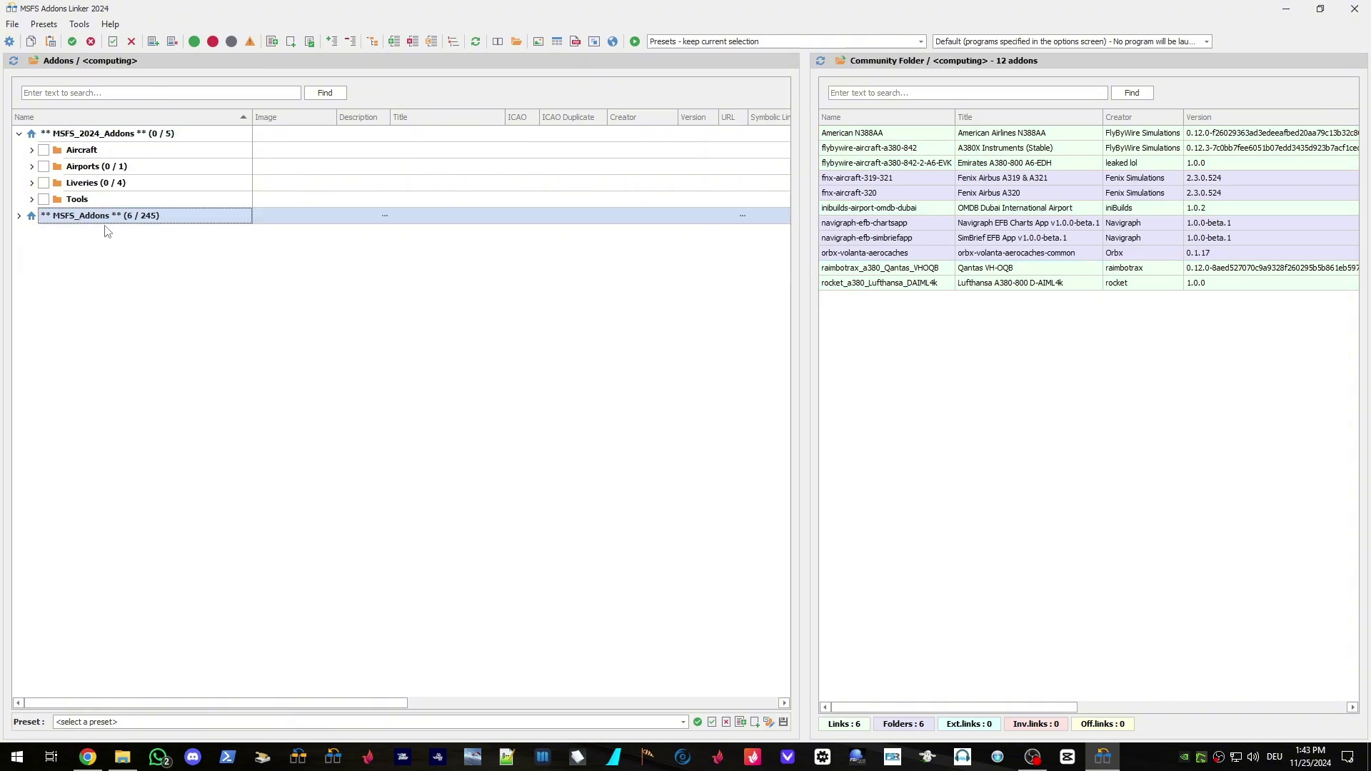
{"action": "left_click", "coordinate": [18, 217]}
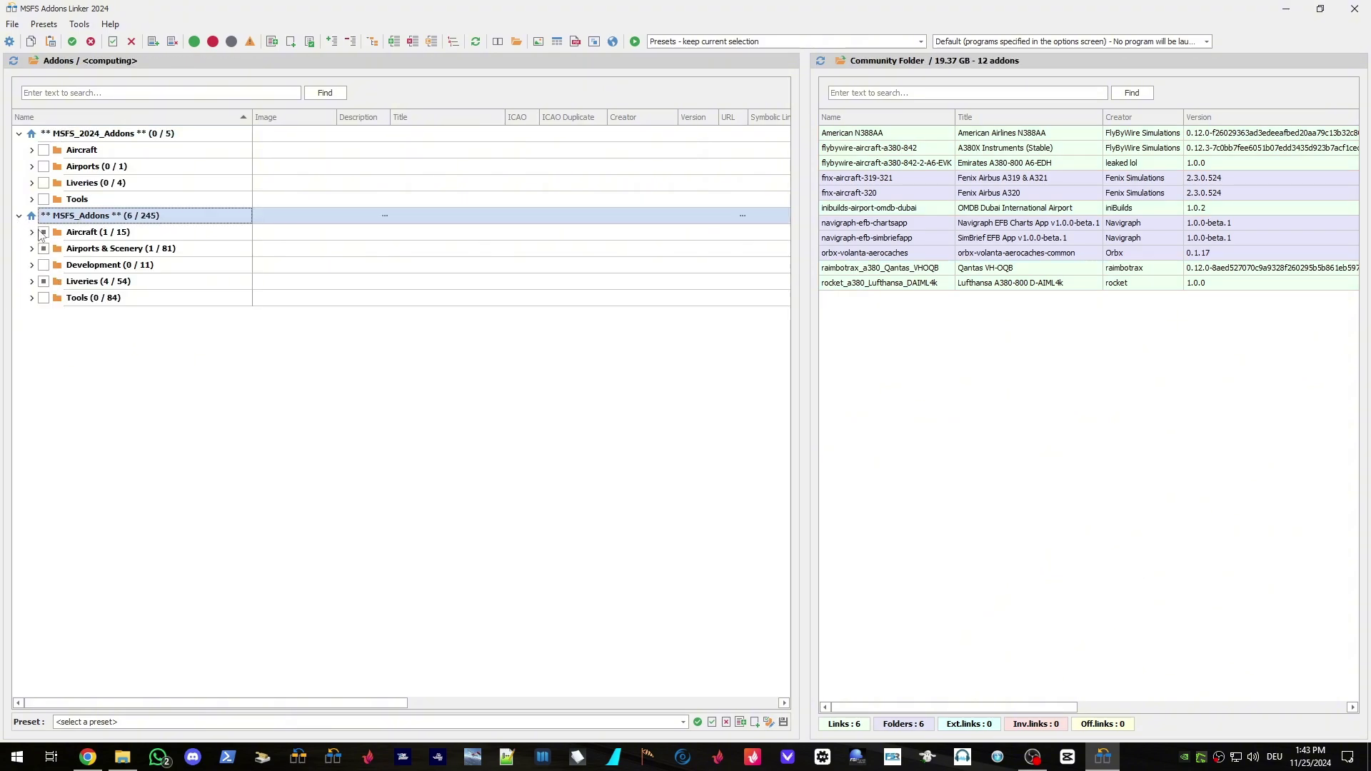
{"action": "left_click", "coordinate": [32, 233]}
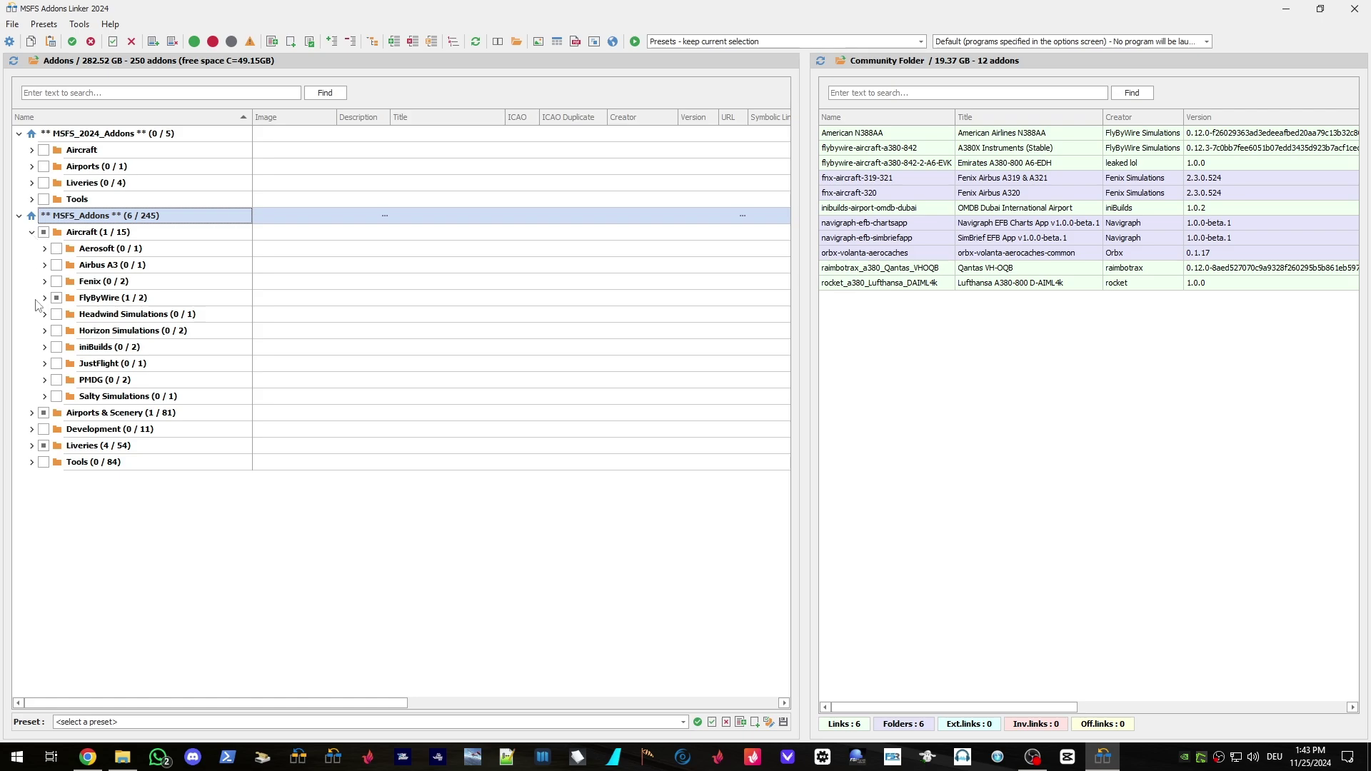
{"action": "left_click", "coordinate": [44, 298]}
{"action": "left_click", "coordinate": [69, 332]}
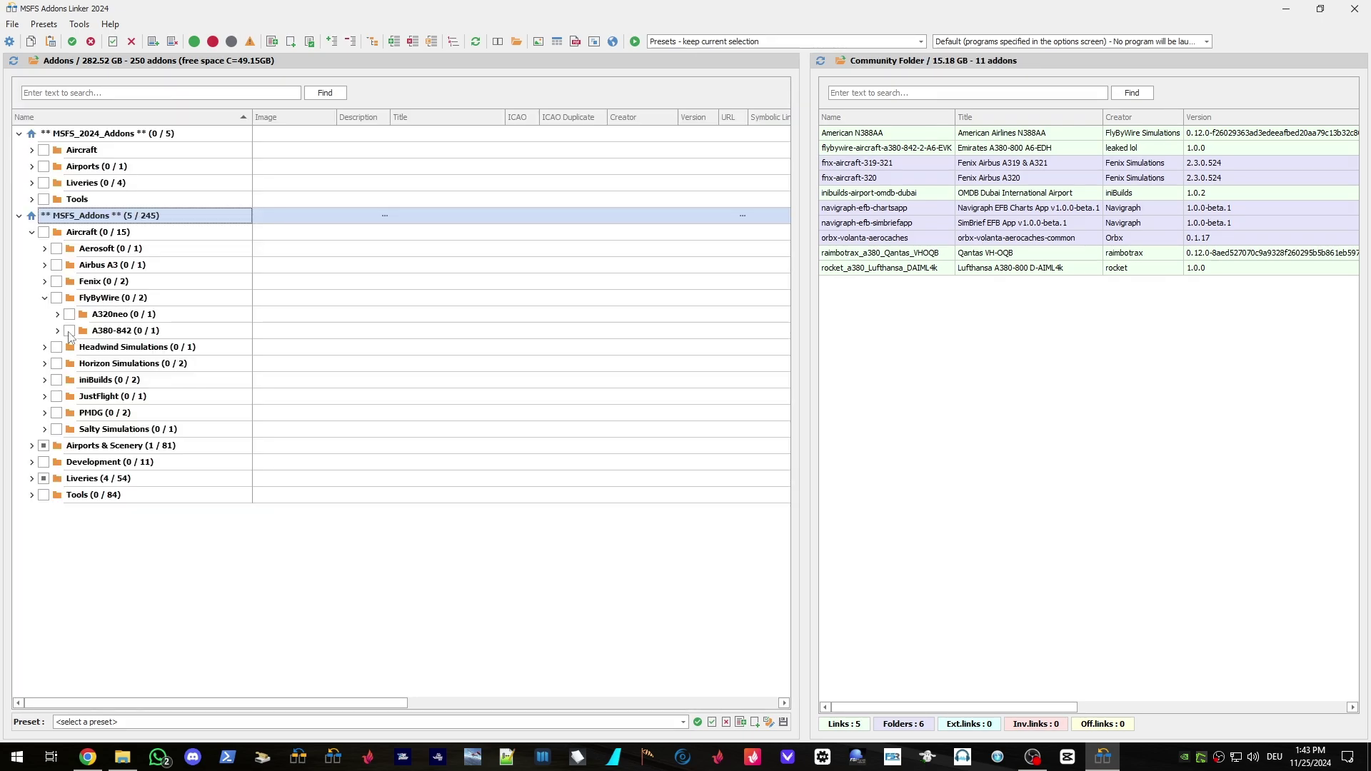
{"action": "left_click", "coordinate": [70, 332]}
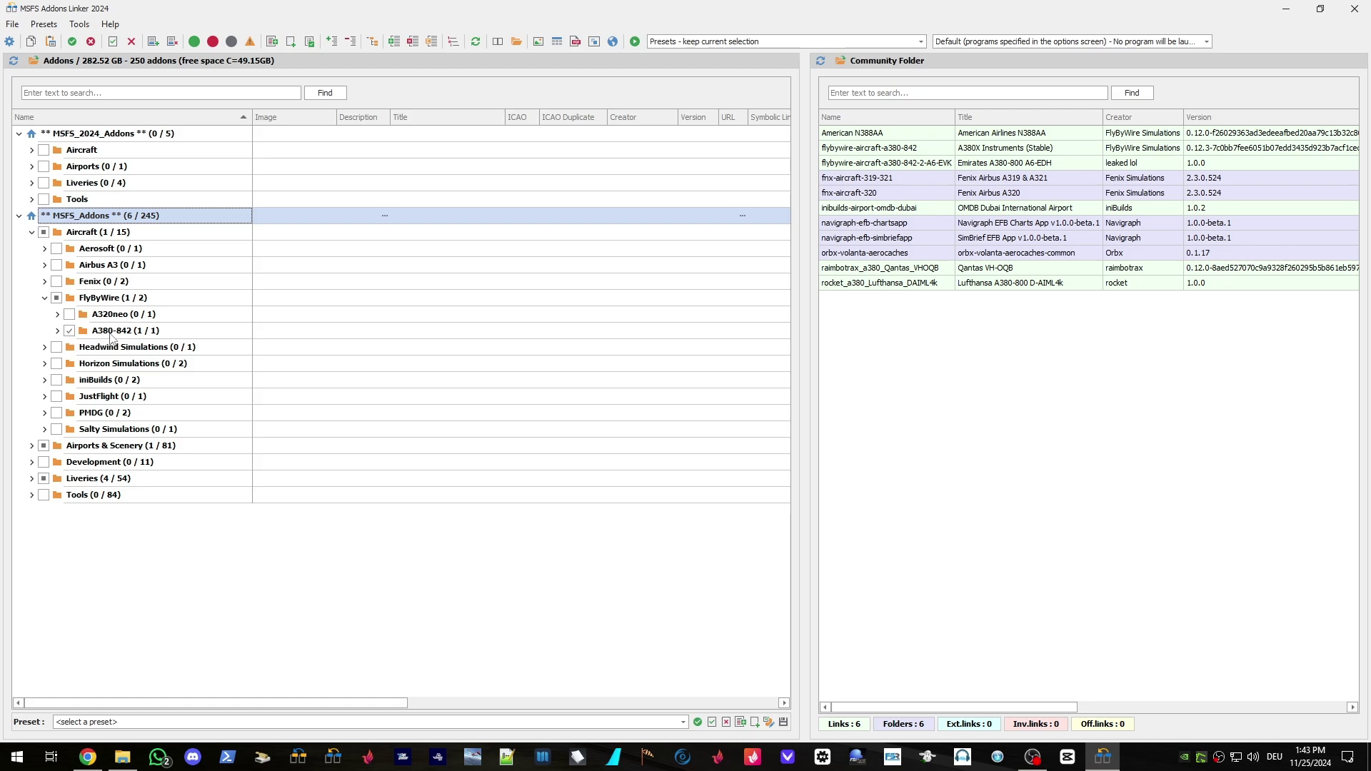
{"action": "left_click", "coordinate": [31, 479]}
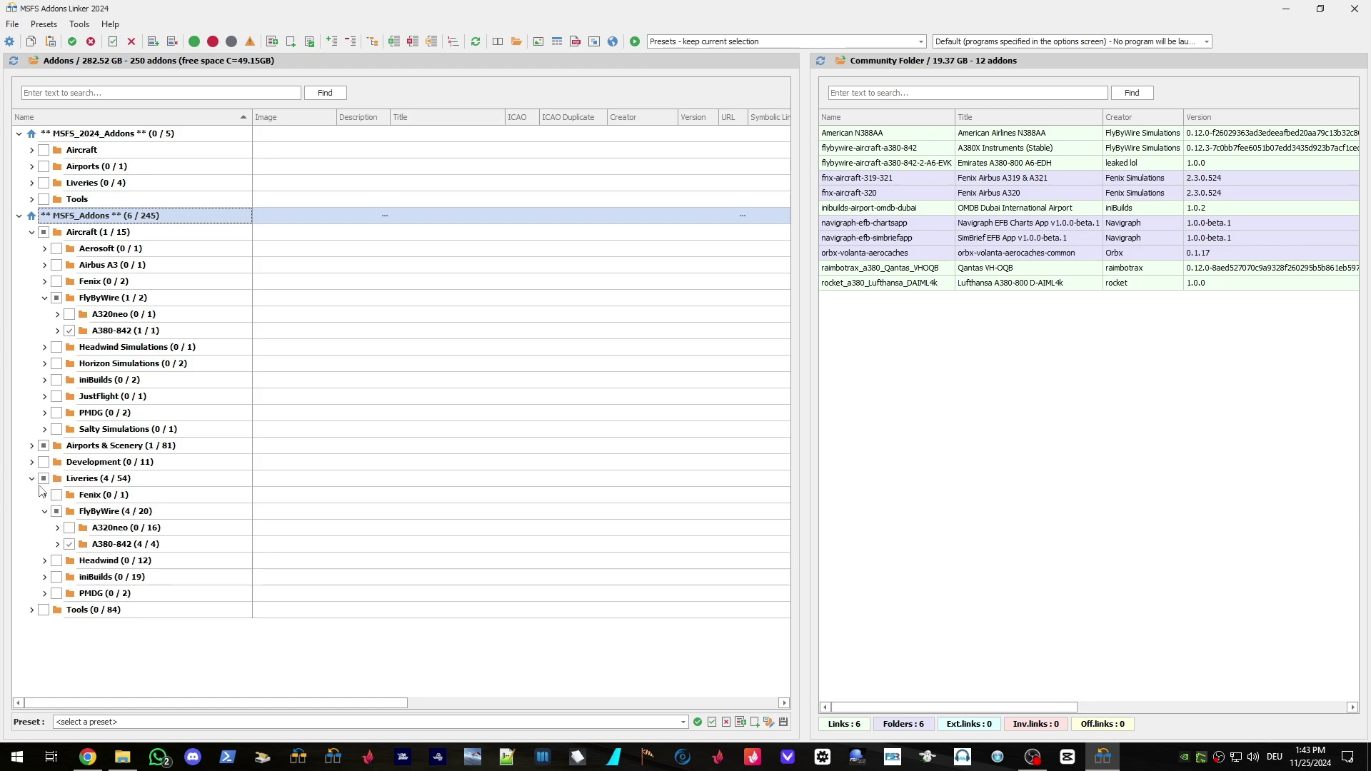
{"action": "left_click", "coordinate": [32, 479]}
Check Dubai under Airports & Scenery > UAE, then collapse and re-expand the MSFS_Addons root.
{"action": "left_click", "coordinate": [31, 445]}
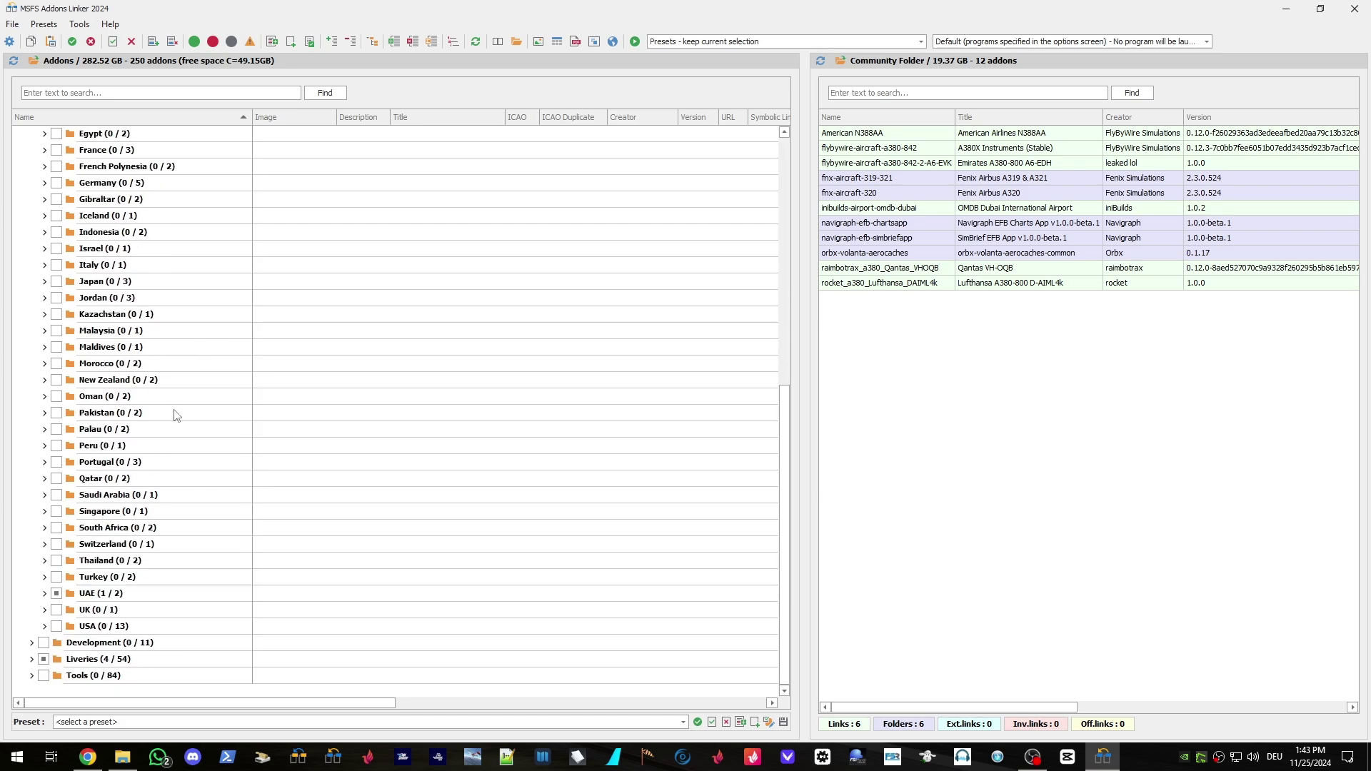
{"action": "left_click", "coordinate": [45, 594]}
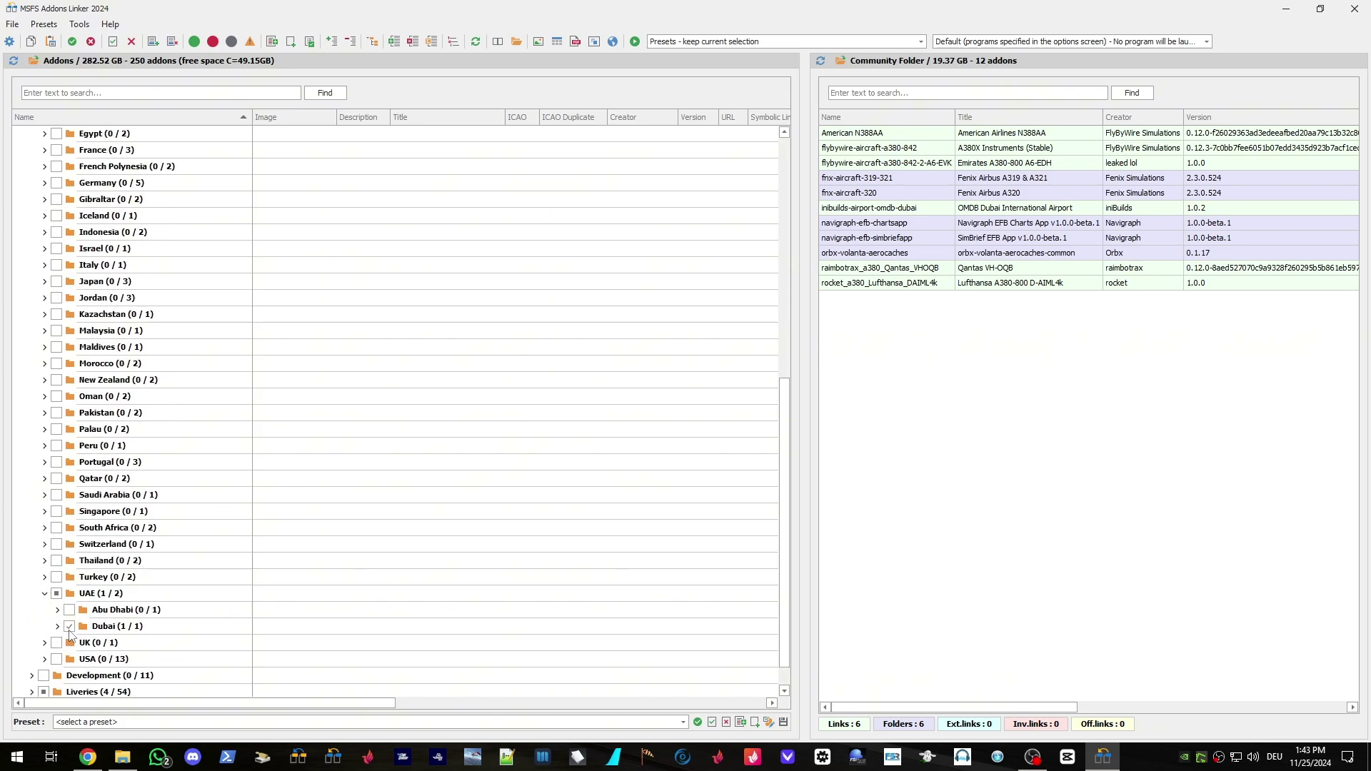
{"action": "left_click", "coordinate": [45, 593]}
{"action": "scroll", "coordinate": [51, 464], "scroll_direction": "up", "scroll_amount": 7}
{"action": "scroll", "coordinate": [51, 465], "scroll_direction": "up", "scroll_amount": 3}
{"action": "left_click", "coordinate": [20, 217]}
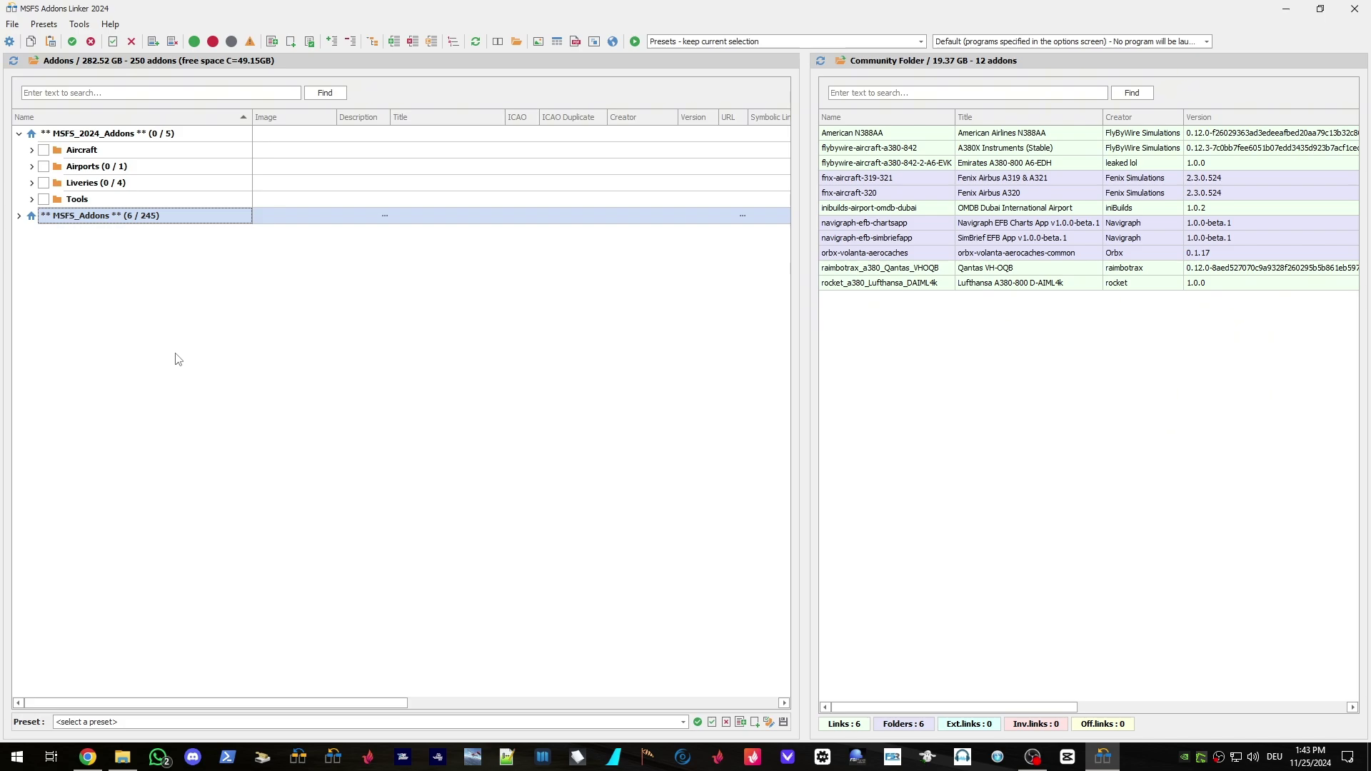
{"action": "key", "text": "Right"}
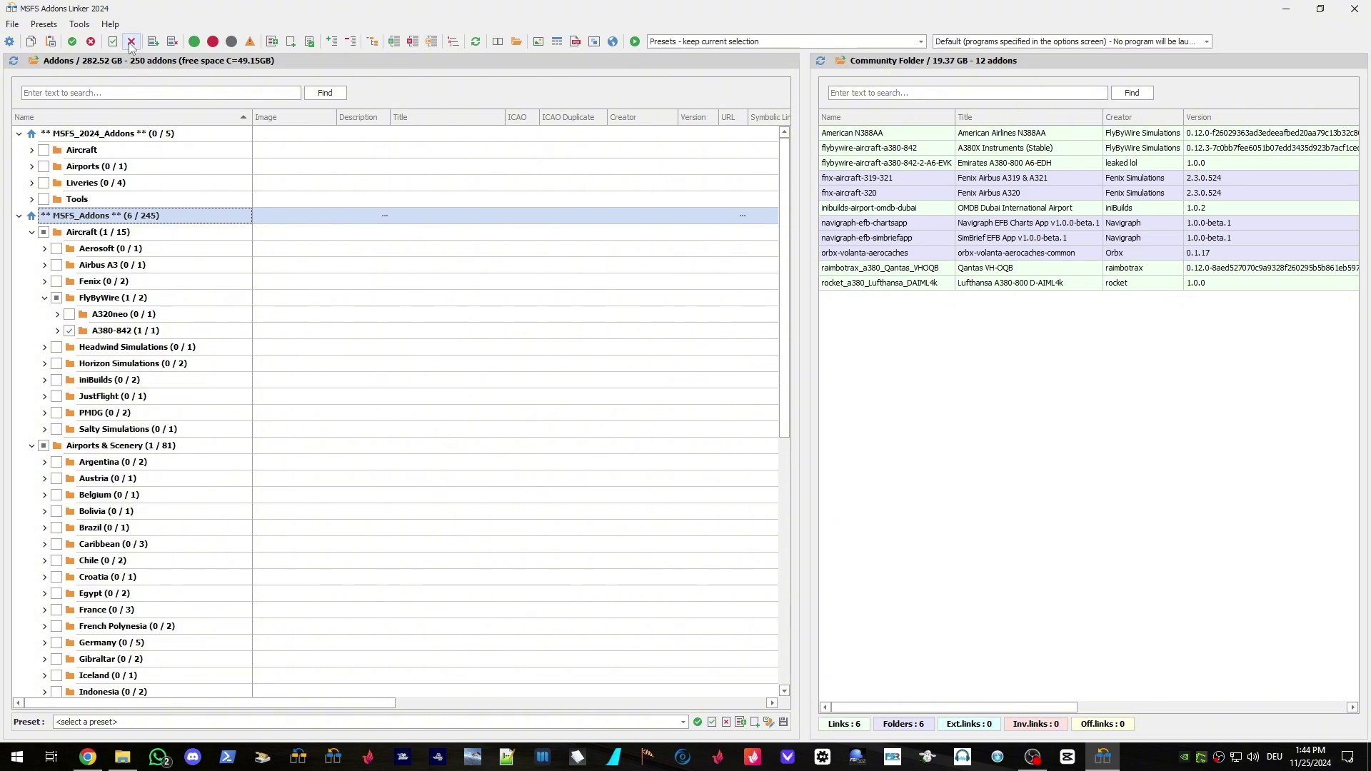
In Tools > Options, remove the MSFS_Addons folder from the addons sources.
{"action": "left_click", "coordinate": [79, 24]}
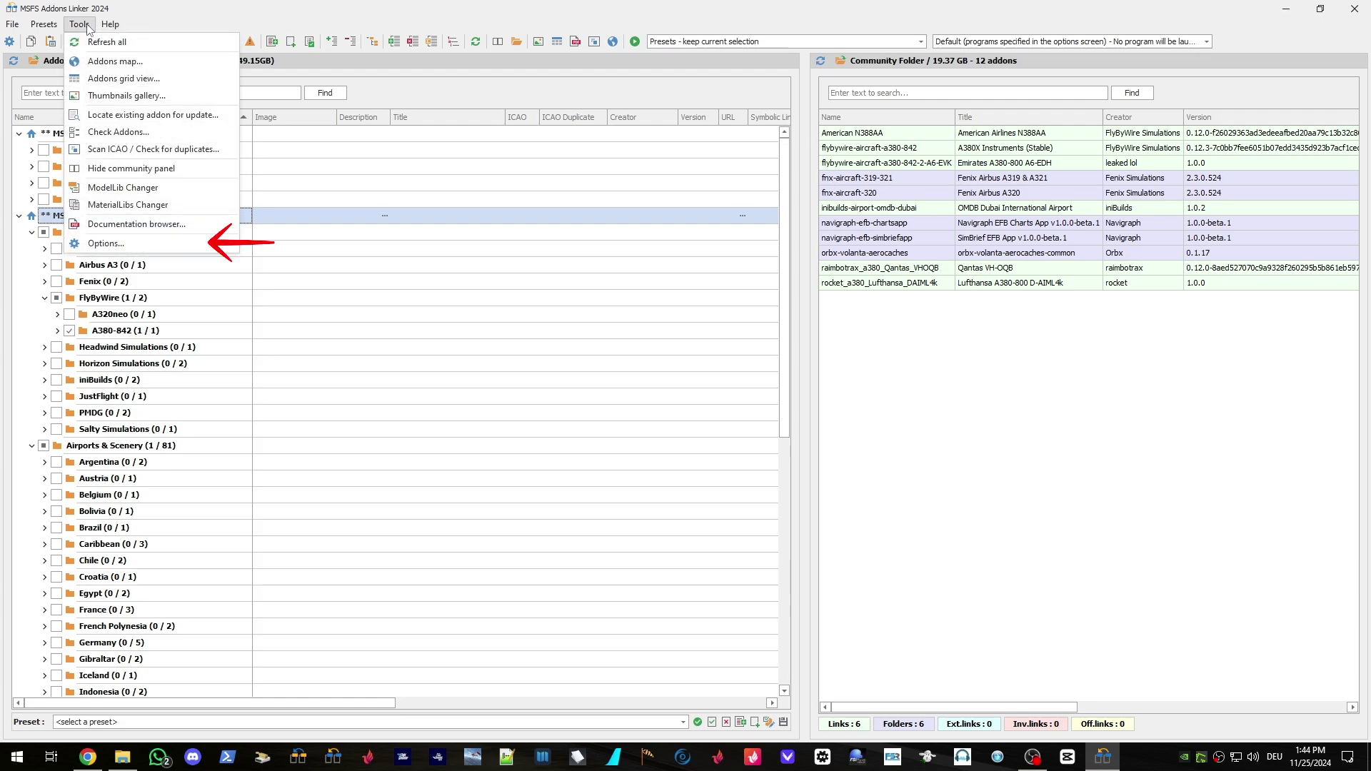
{"action": "left_click", "coordinate": [106, 243]}
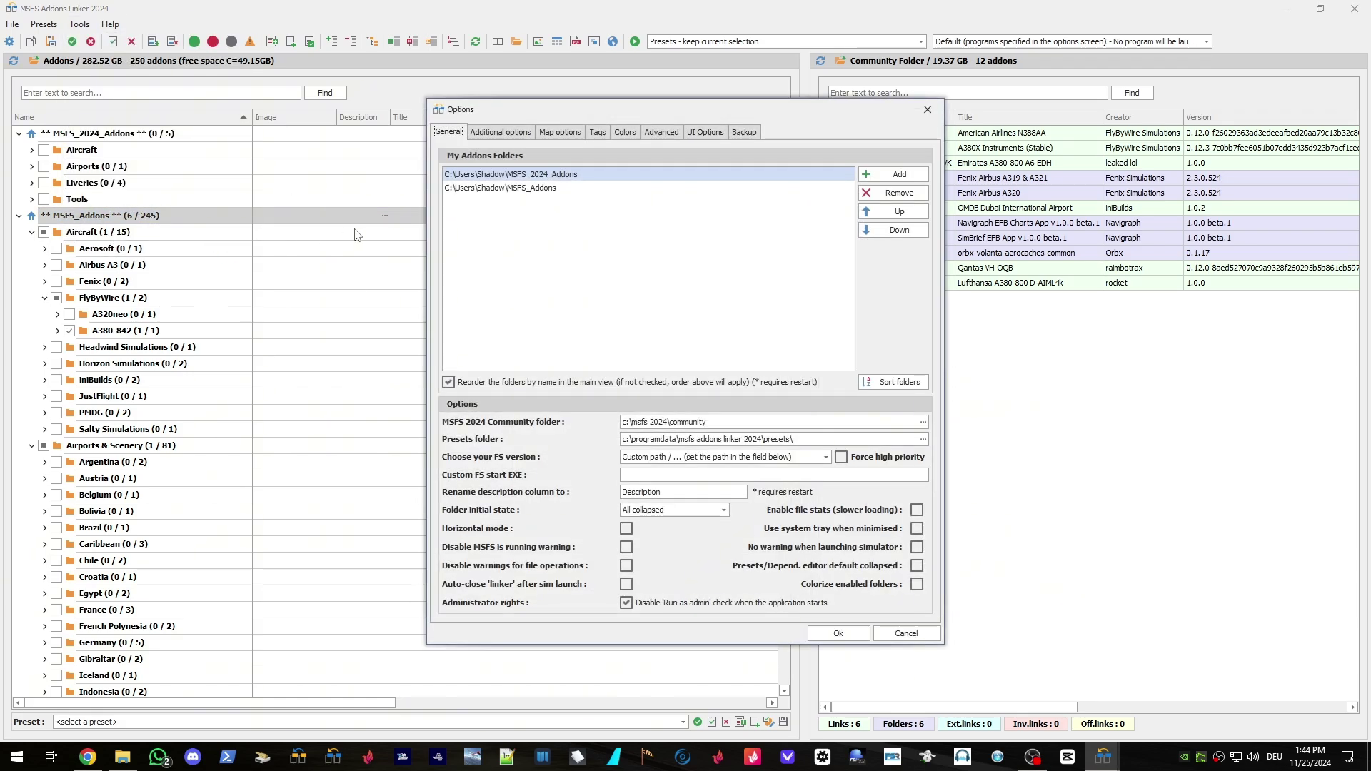
{"action": "left_click", "coordinate": [533, 188]}
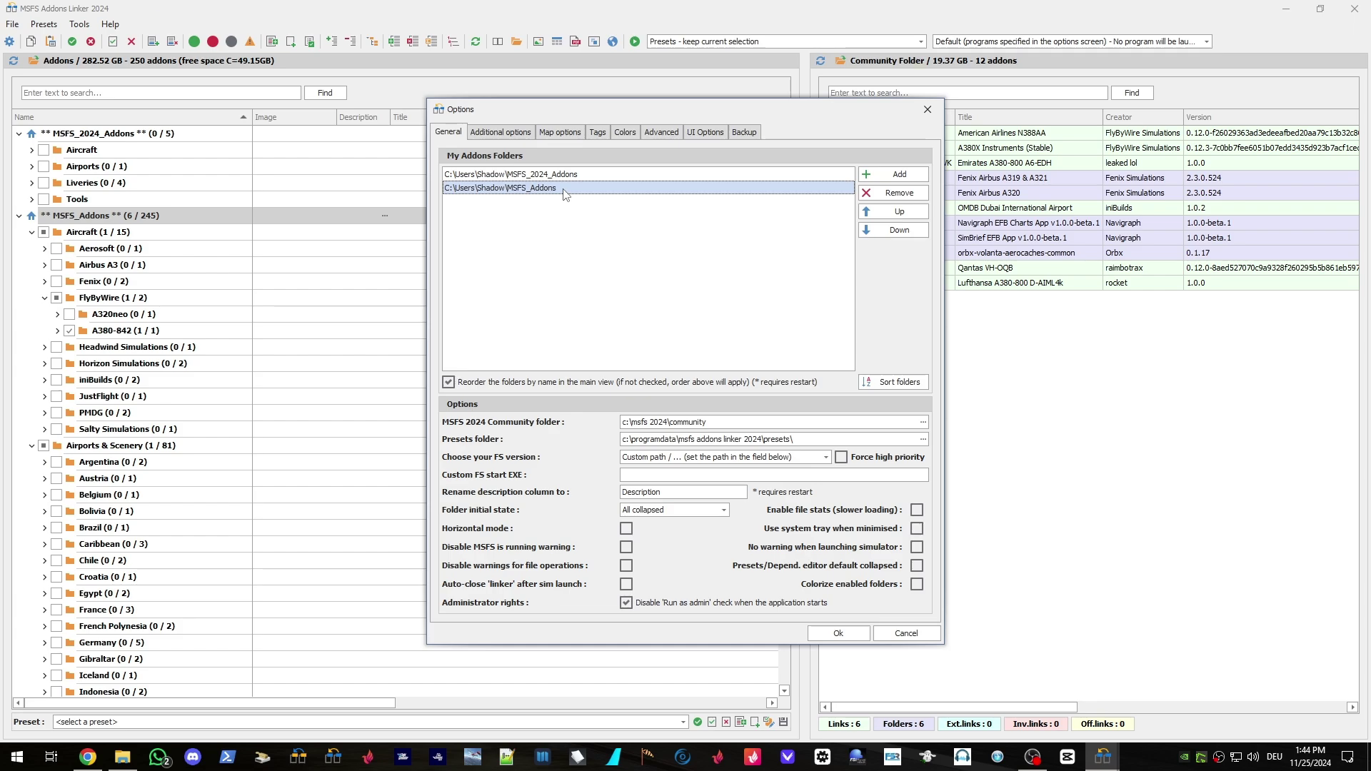
{"action": "left_click", "coordinate": [875, 193]}
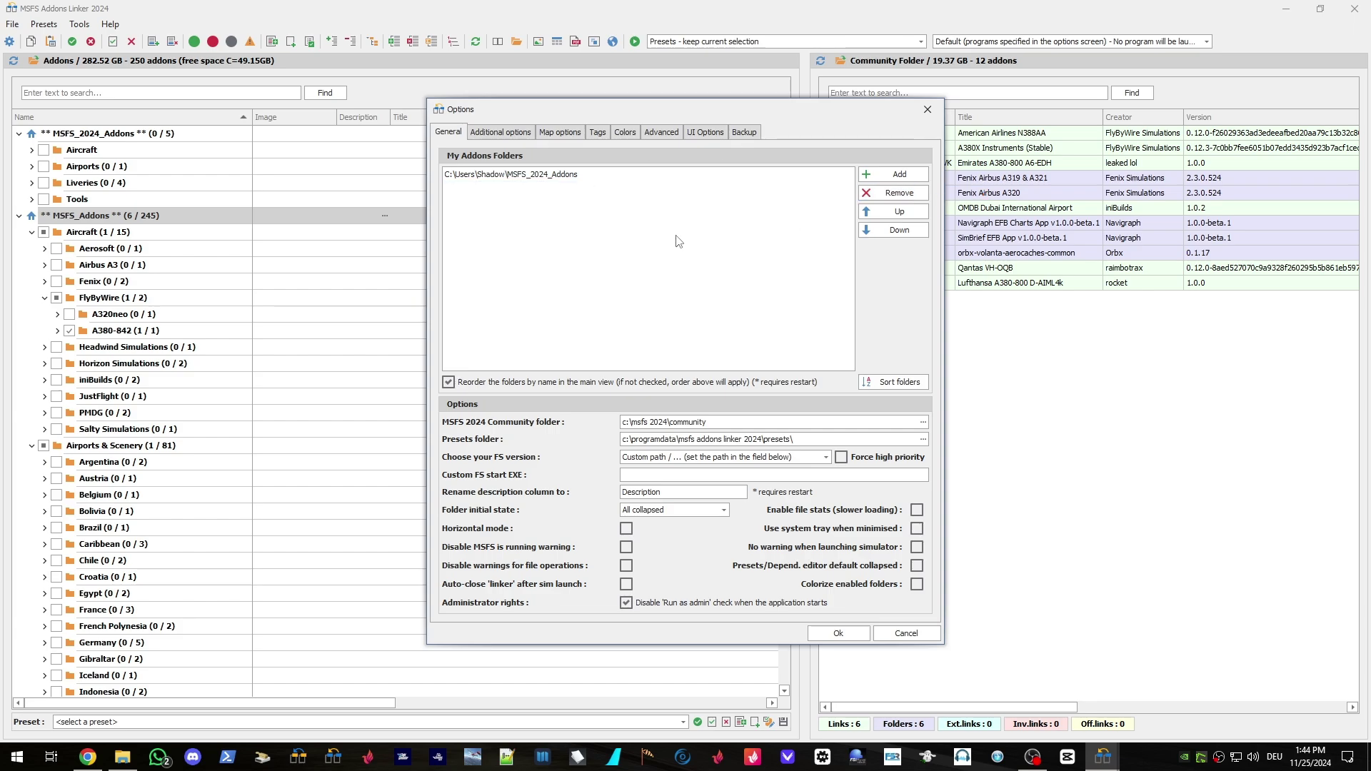
Add D:\MSFS\Packages\Community as an addons source and apply to reload the list.
{"action": "left_click", "coordinate": [894, 174]}
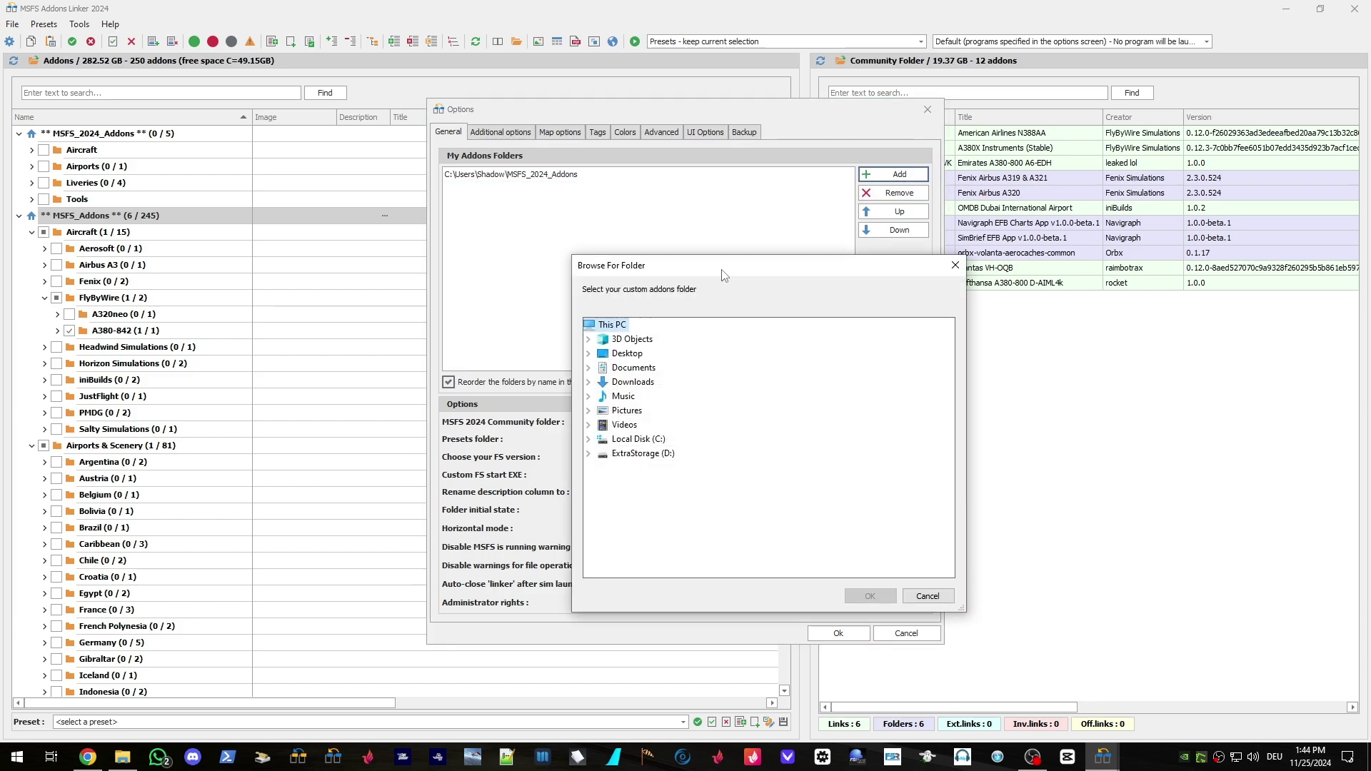
{"action": "left_click_drag", "start_coordinate": [723, 272], "coordinate": [591, 168]}
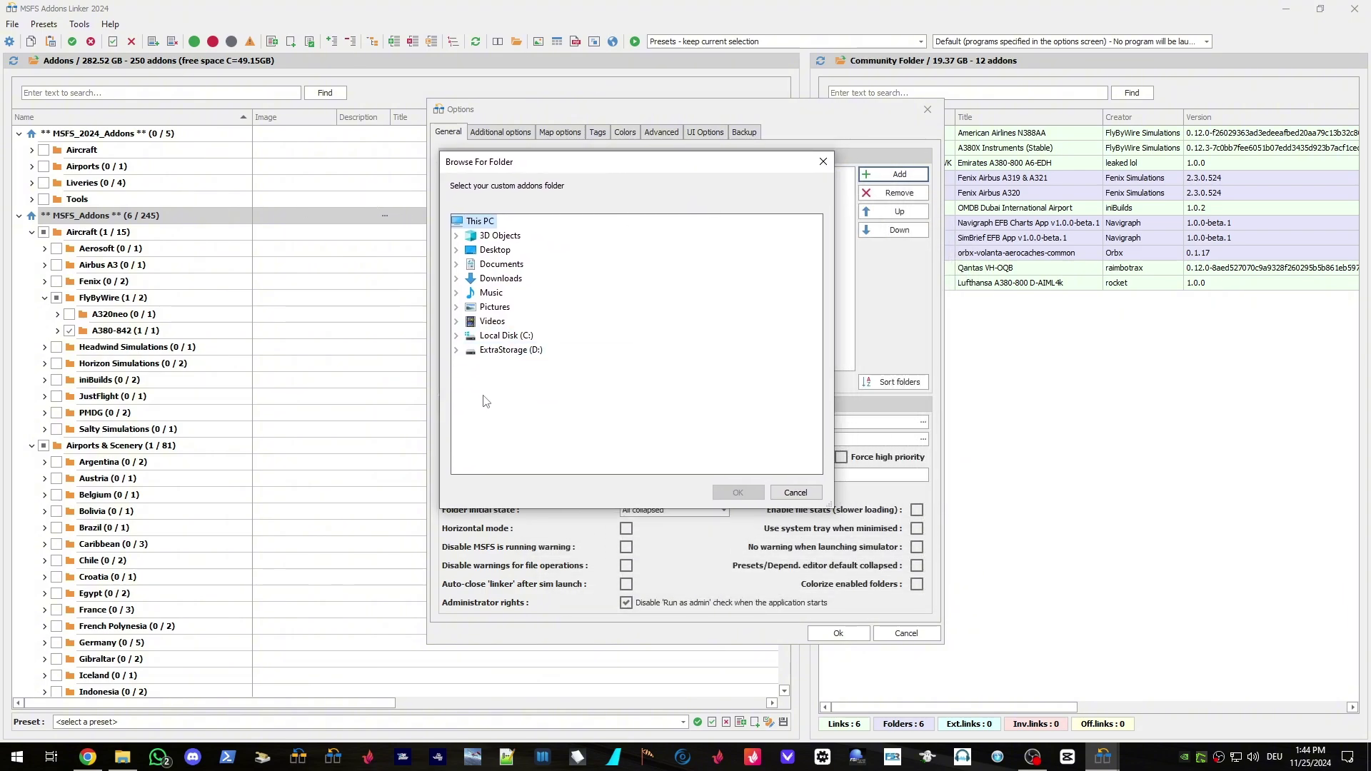
{"action": "left_click", "coordinate": [456, 352]}
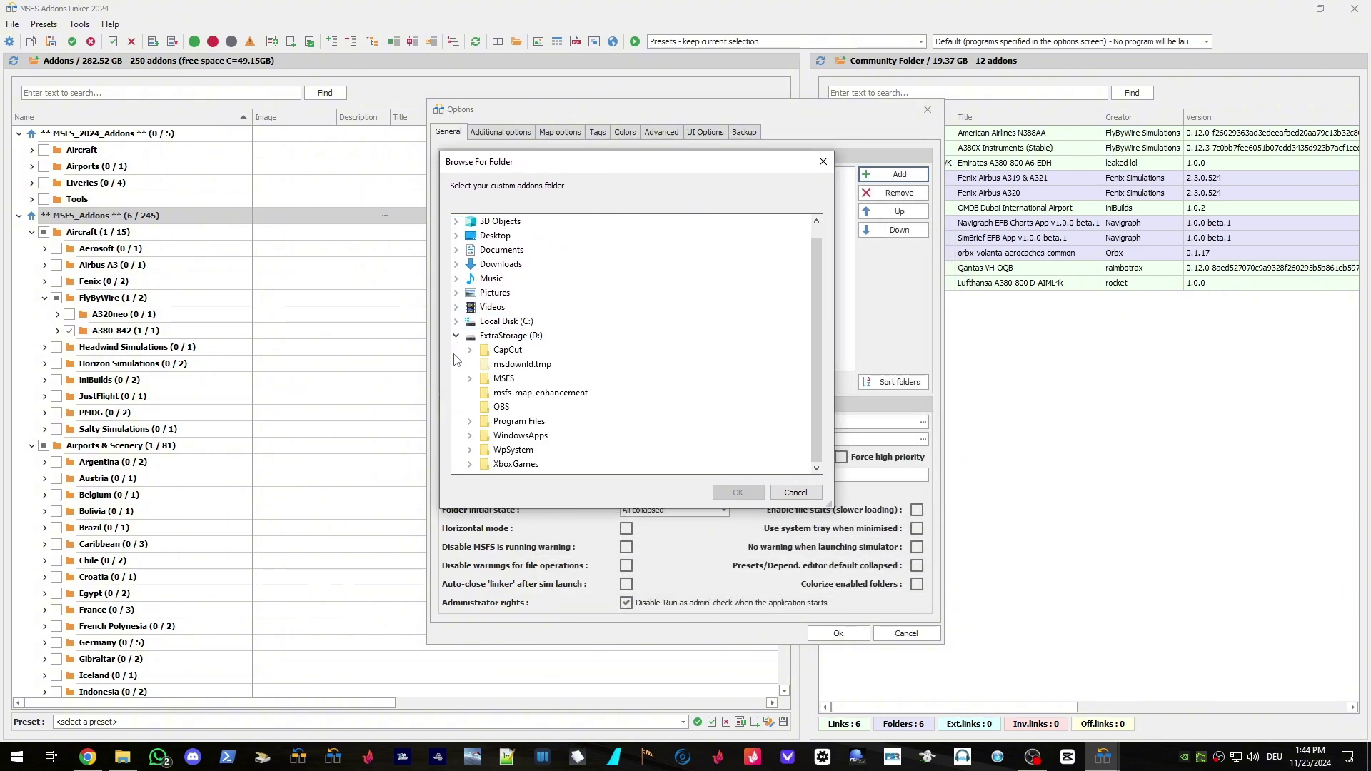
{"action": "left_click", "coordinate": [469, 380]}
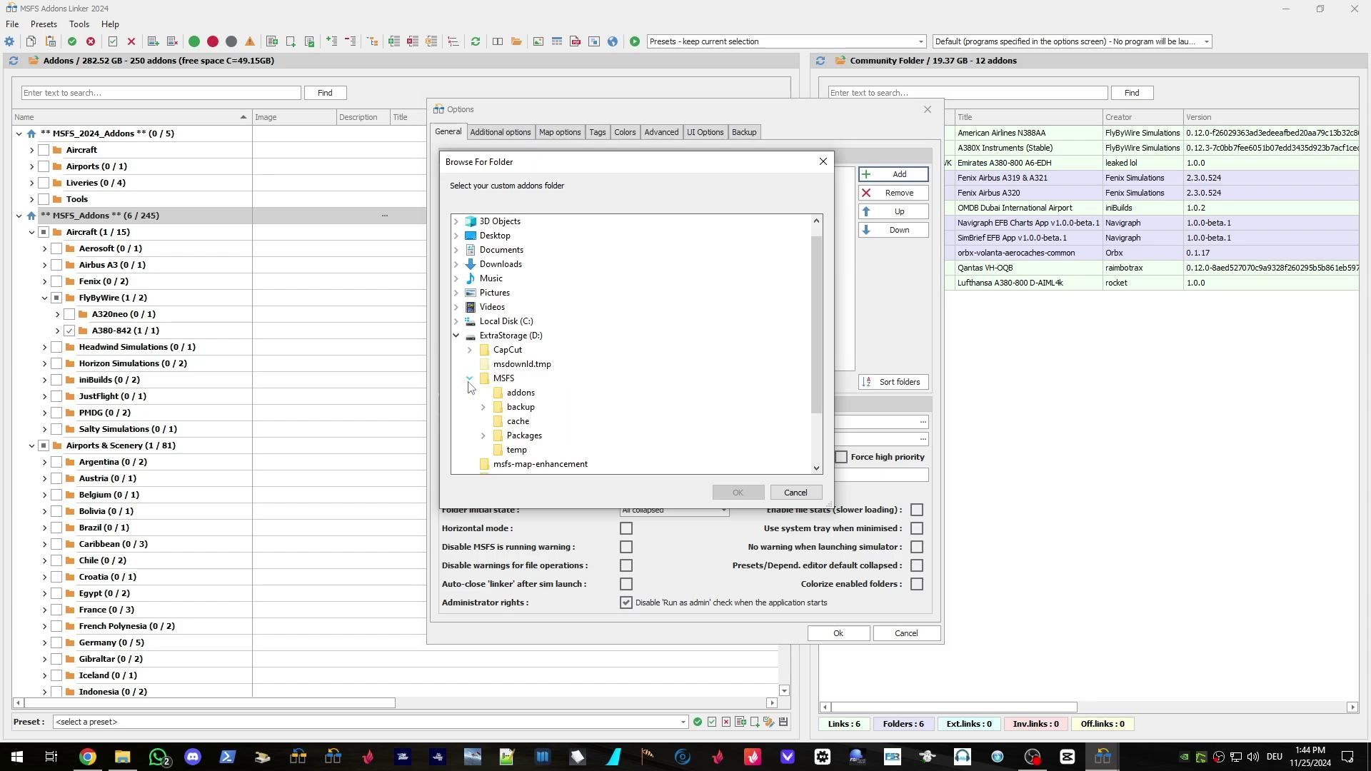
{"action": "left_click", "coordinate": [484, 436]}
{"action": "scroll", "coordinate": [484, 437], "scroll_direction": "down", "scroll_amount": 1}
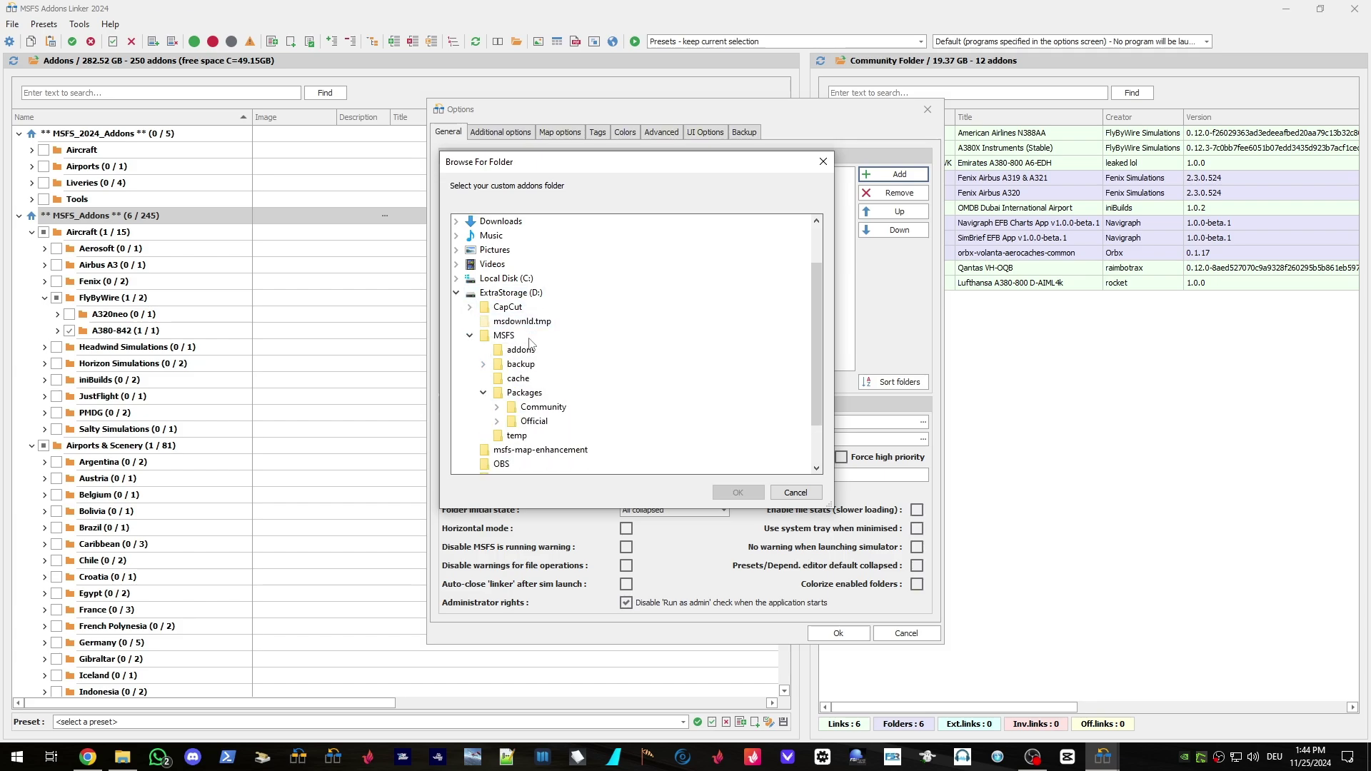
{"action": "double_click", "coordinate": [549, 408]}
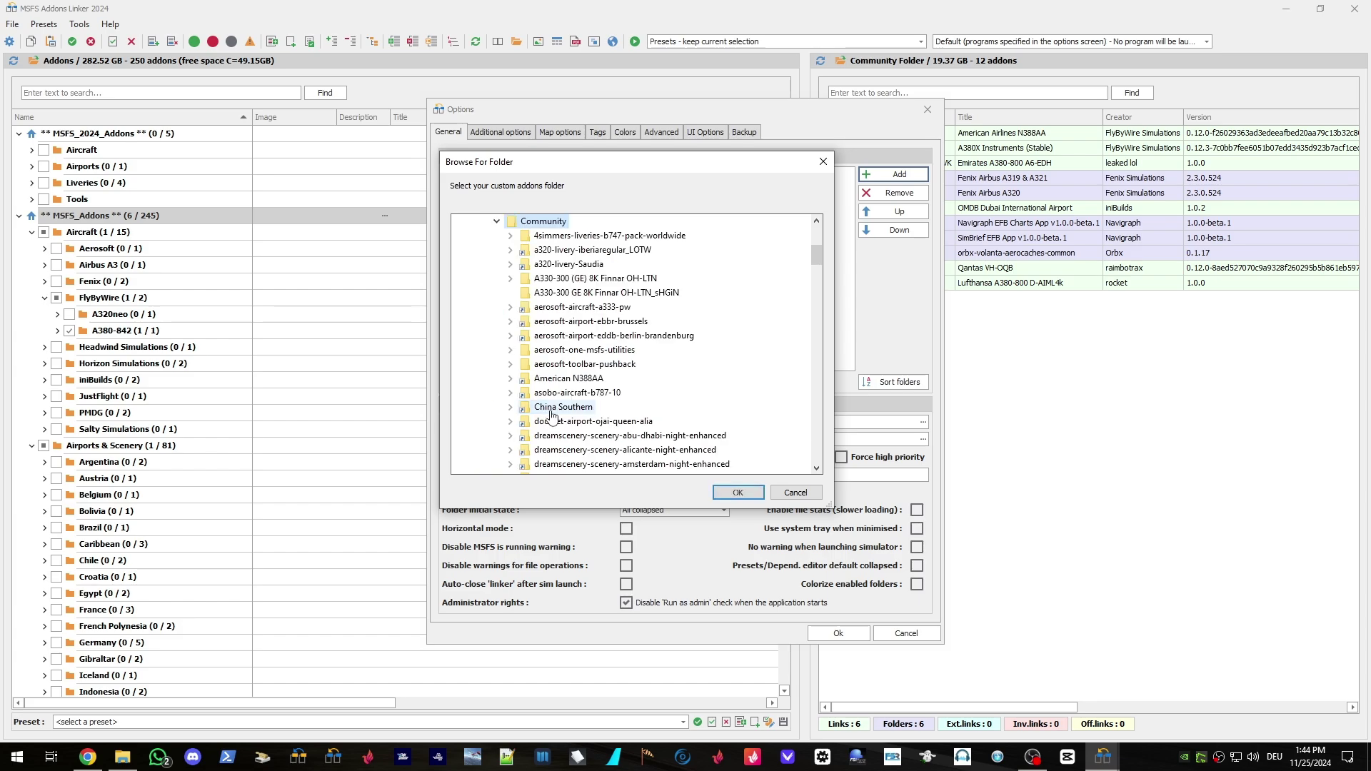
{"action": "left_click", "coordinate": [738, 493]}
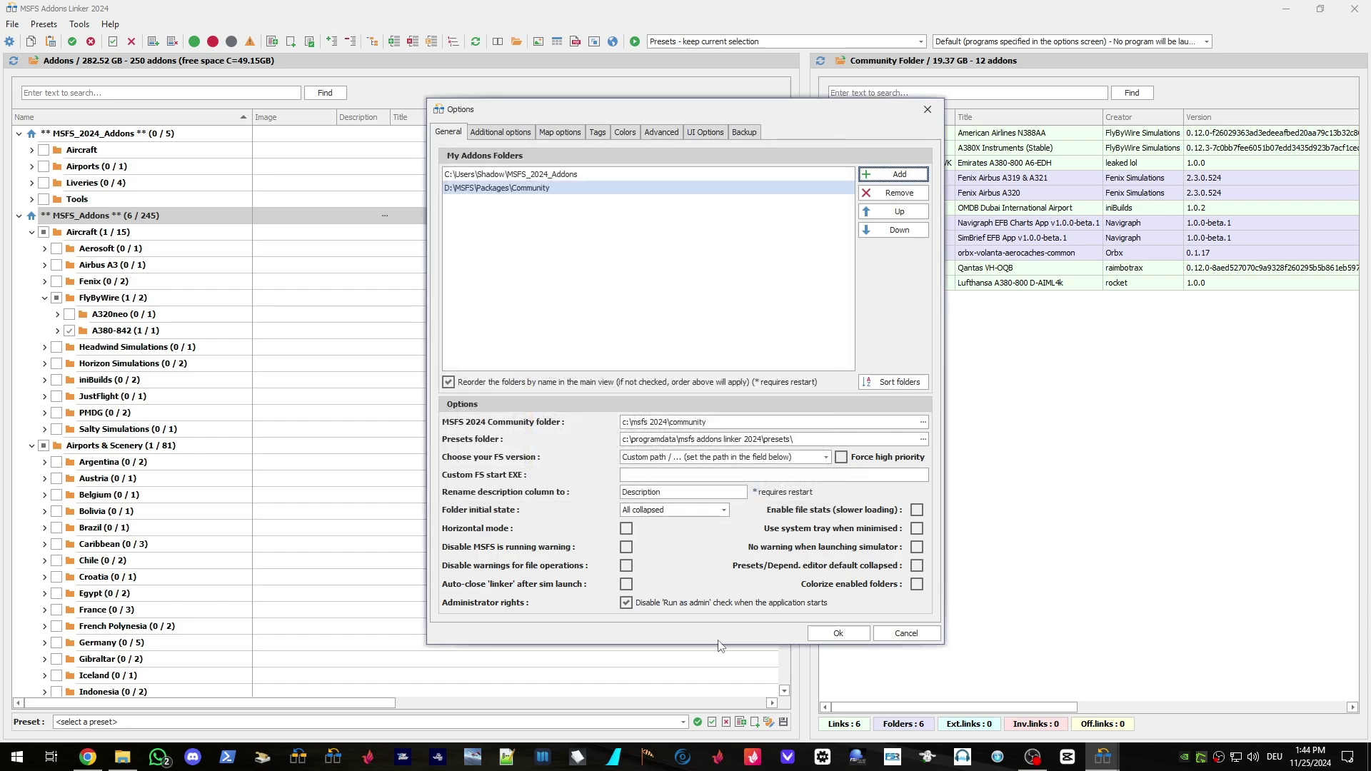
{"action": "left_click", "coordinate": [832, 634]}
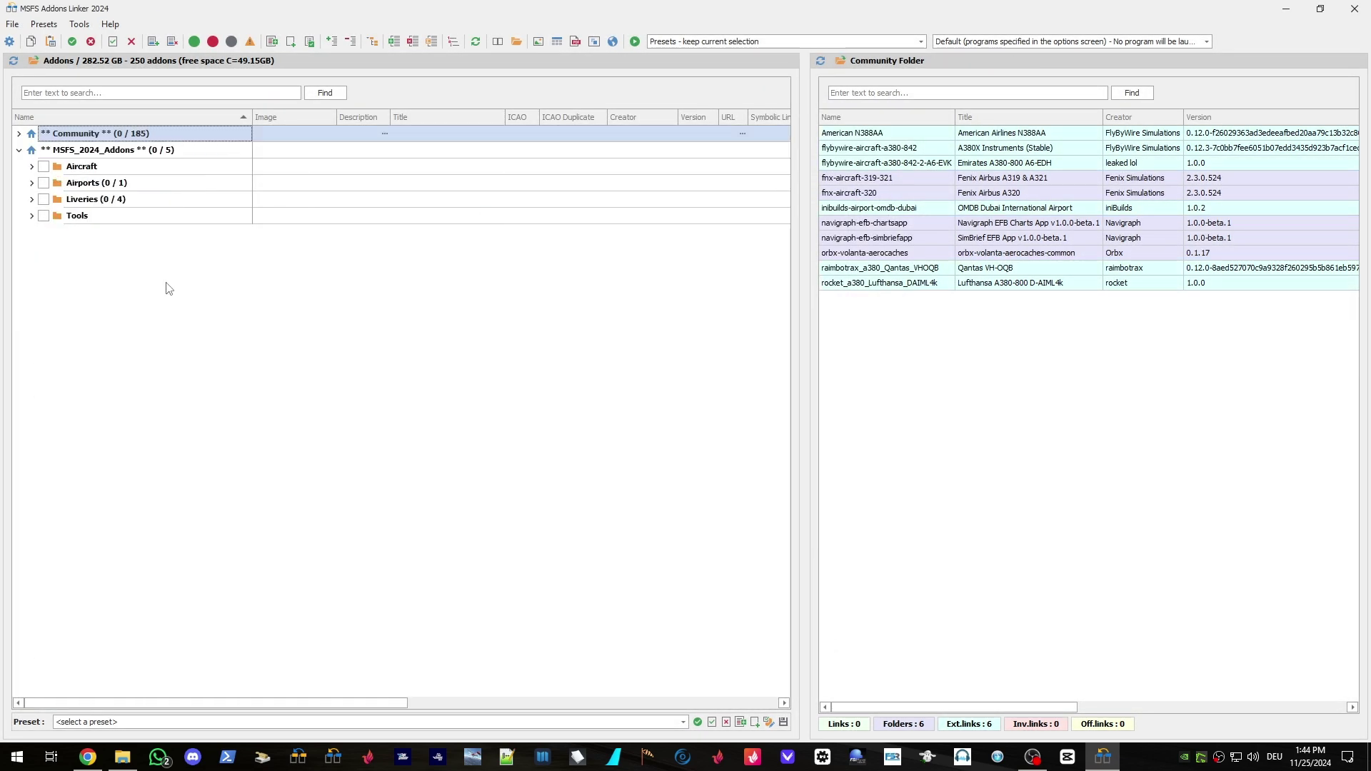
Under Community, tick FBW_A320neo_HBJDG, FBW_A320neo_DAINM_Dirty, Emirates and dreamscenery-scenery-zurich-night-enhanced.
{"action": "left_click", "coordinate": [19, 150]}
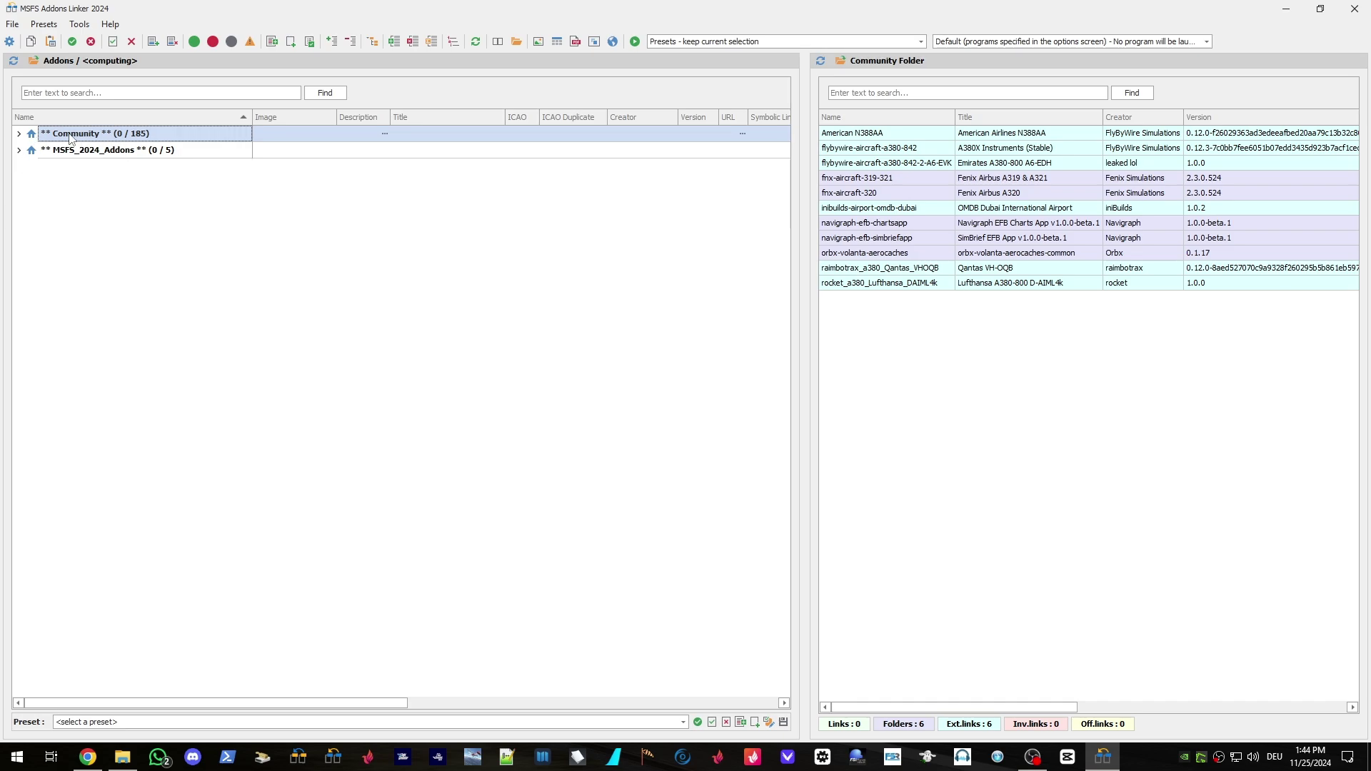
{"action": "left_click", "coordinate": [20, 135]}
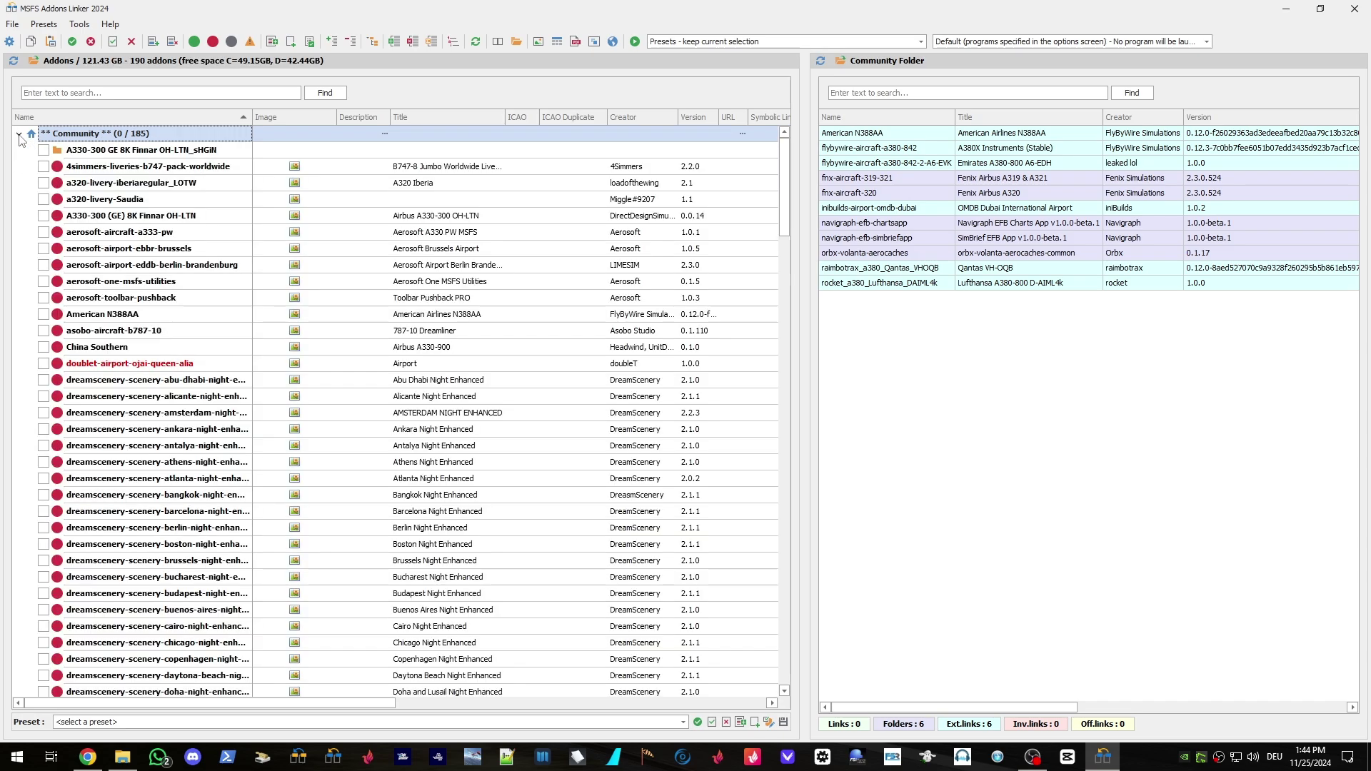
{"action": "scroll", "coordinate": [193, 322], "scroll_direction": "down", "scroll_amount": 9}
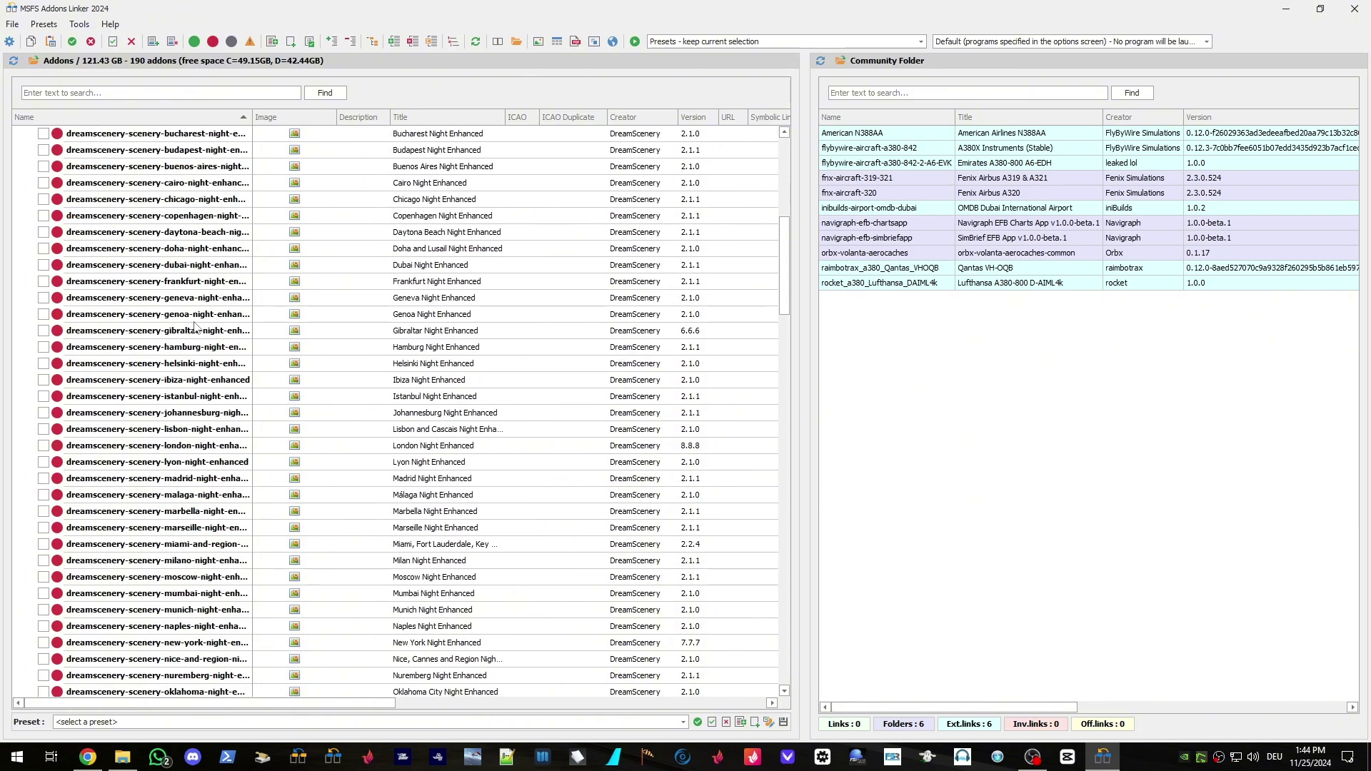
{"action": "scroll", "coordinate": [194, 327], "scroll_direction": "down", "scroll_amount": 20}
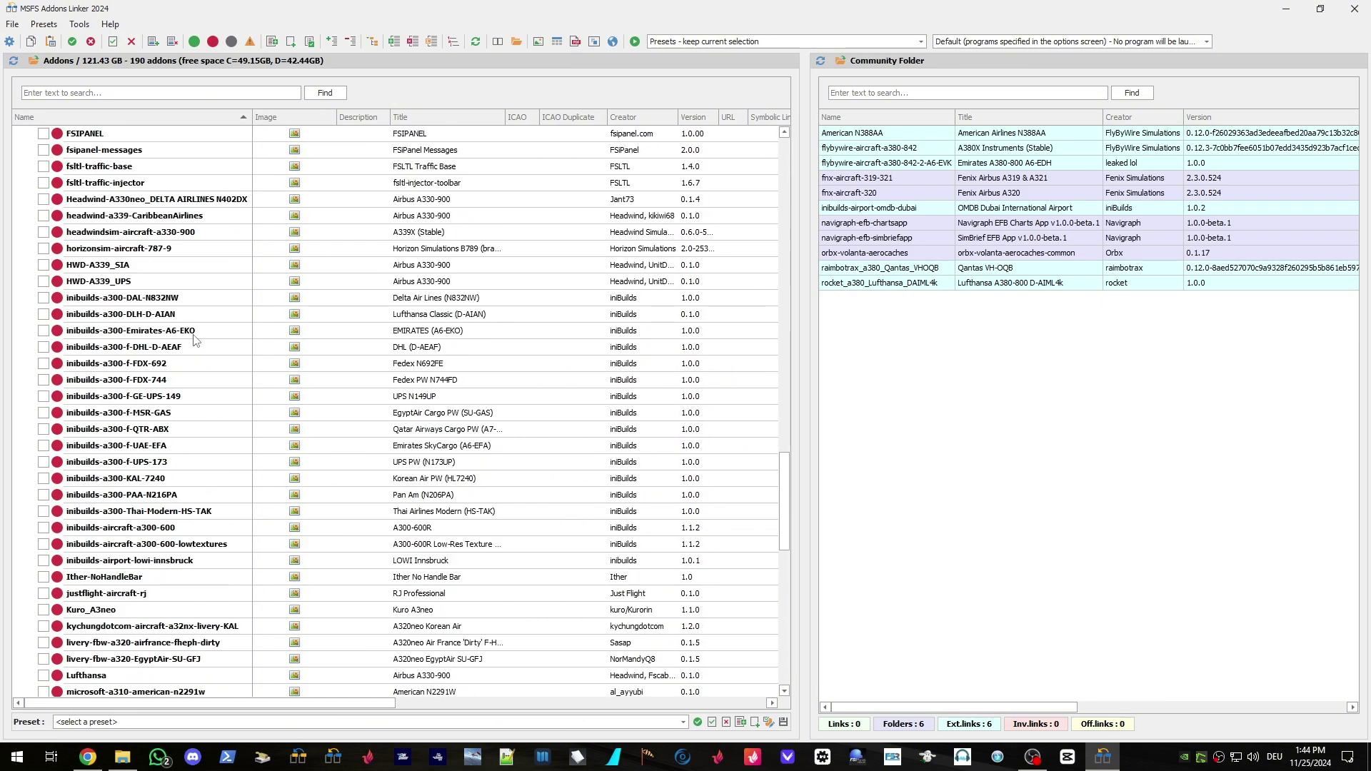
{"action": "scroll", "coordinate": [194, 342], "scroll_direction": "down", "scroll_amount": 18}
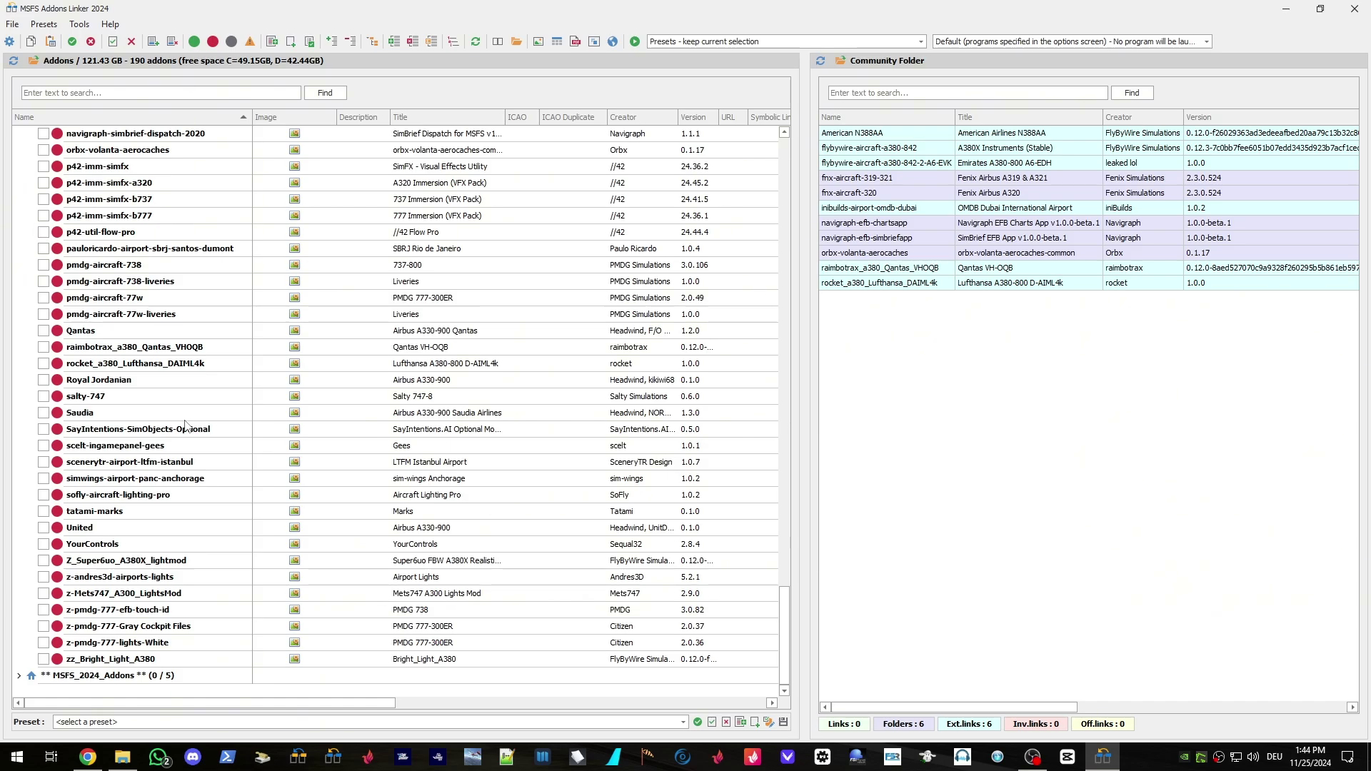
{"action": "scroll", "coordinate": [185, 426], "scroll_direction": "up", "scroll_amount": 20}
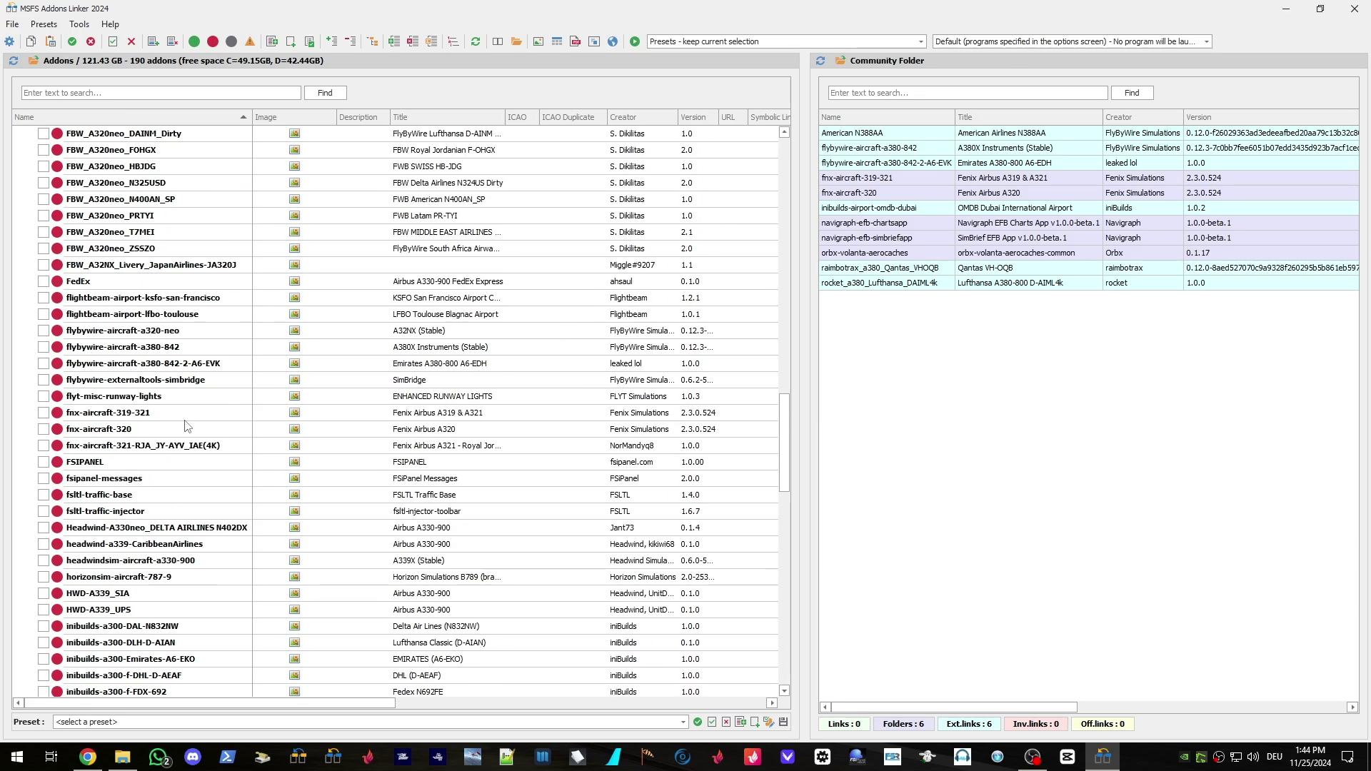
{"action": "scroll", "coordinate": [185, 427], "scroll_direction": "up", "scroll_amount": 5}
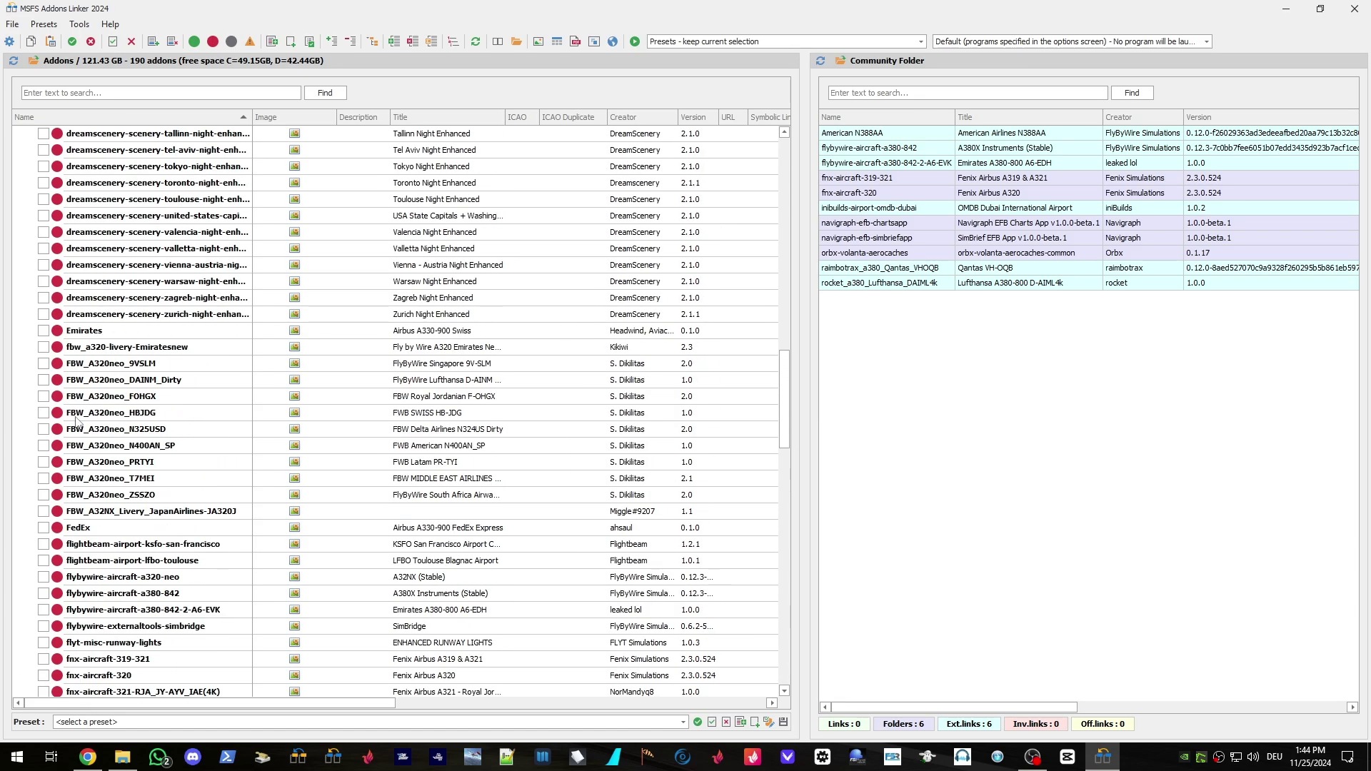
{"action": "left_click", "coordinate": [44, 413]}
{"action": "left_click", "coordinate": [44, 380]}
{"action": "left_click", "coordinate": [44, 330]}
{"action": "left_click", "coordinate": [44, 315]}
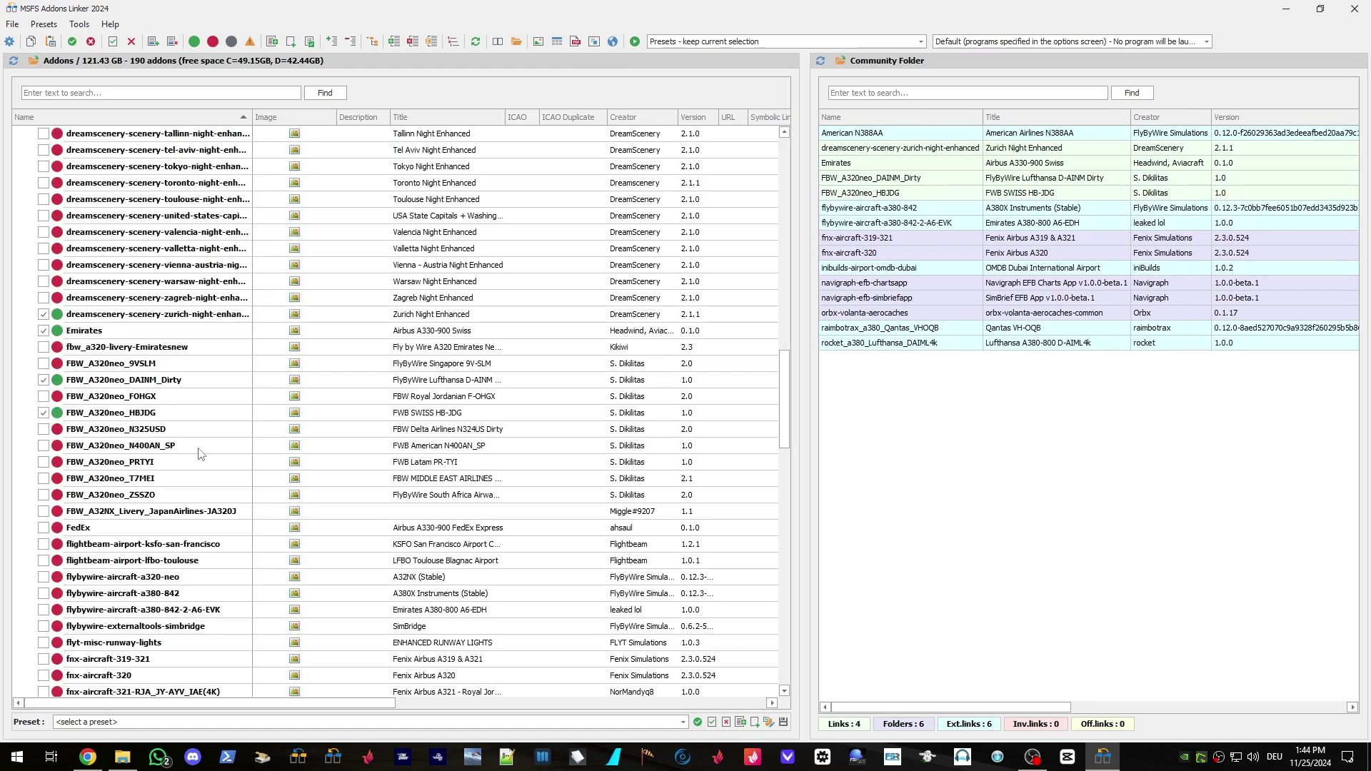